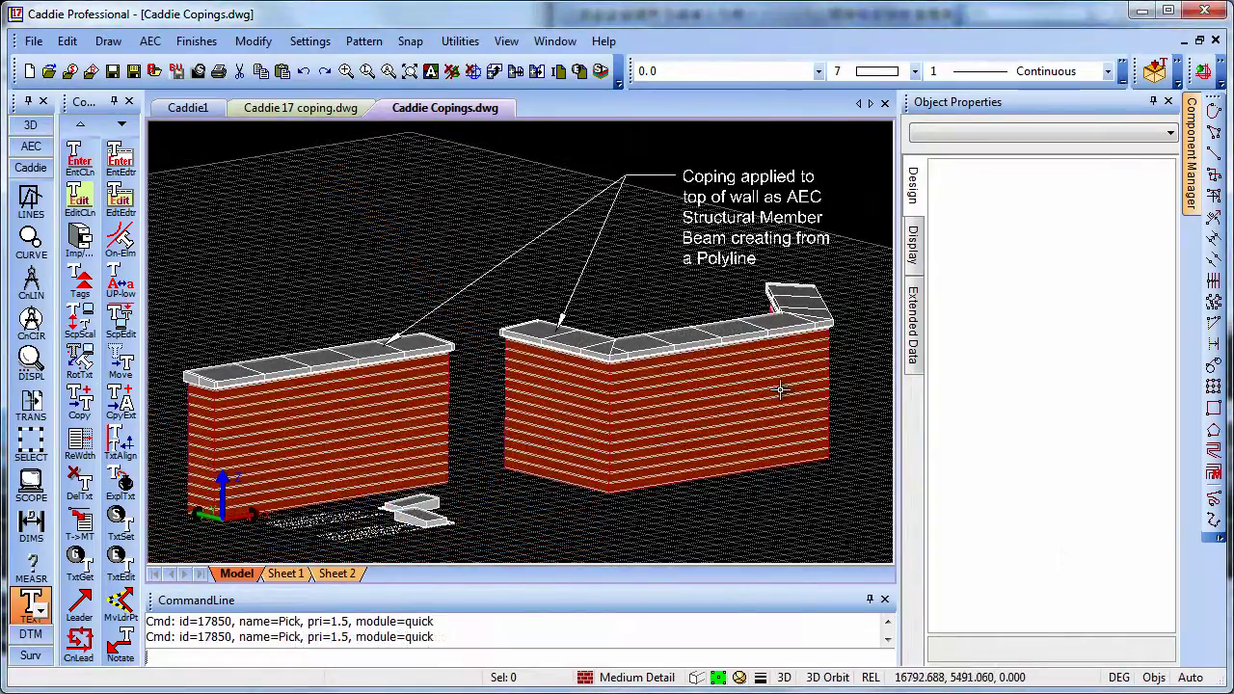
Set the start offset of the coping member on the angled wall to -300.
{"action": "left_click", "coordinate": [750, 338]}
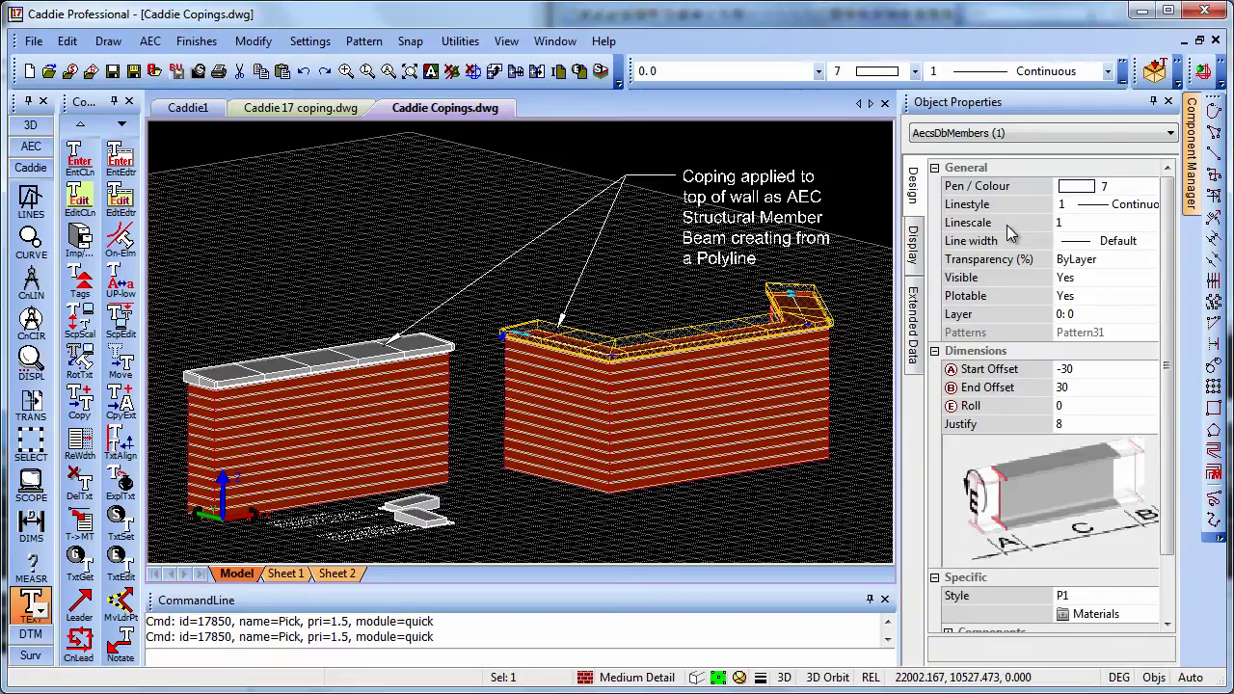
{"action": "left_click", "coordinate": [1066, 369]}
{"action": "left_click", "coordinate": [1066, 369]}
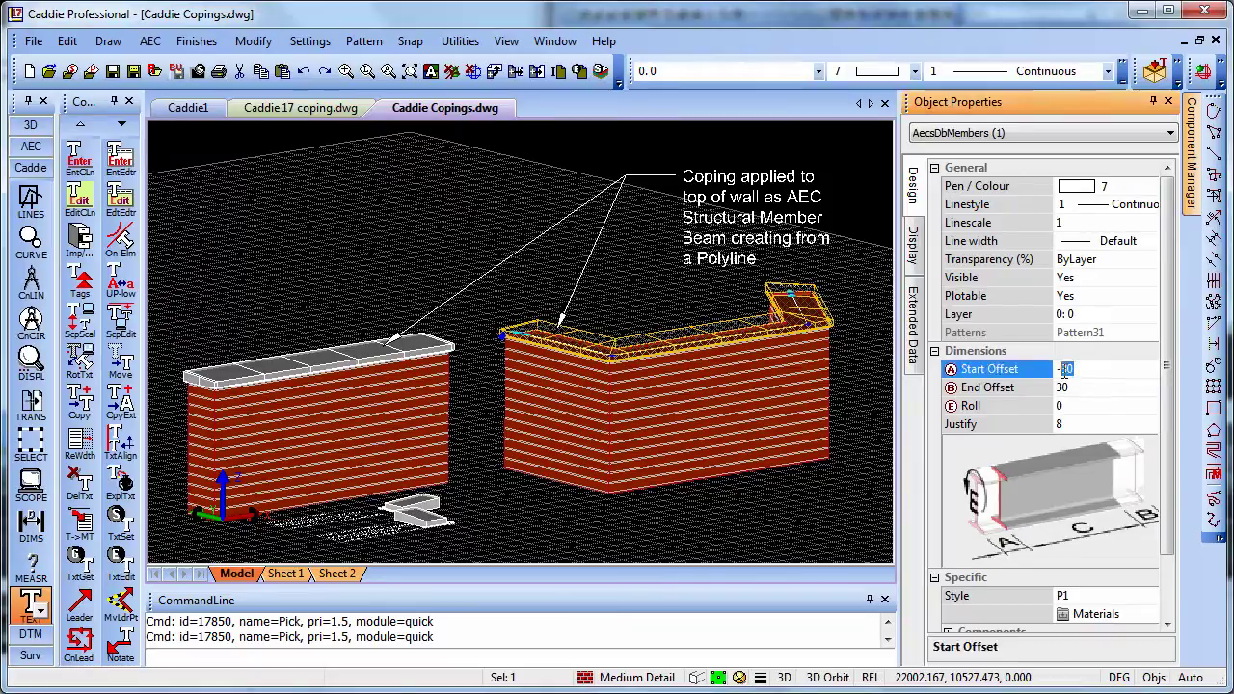
{"action": "type", "text": "-300"}
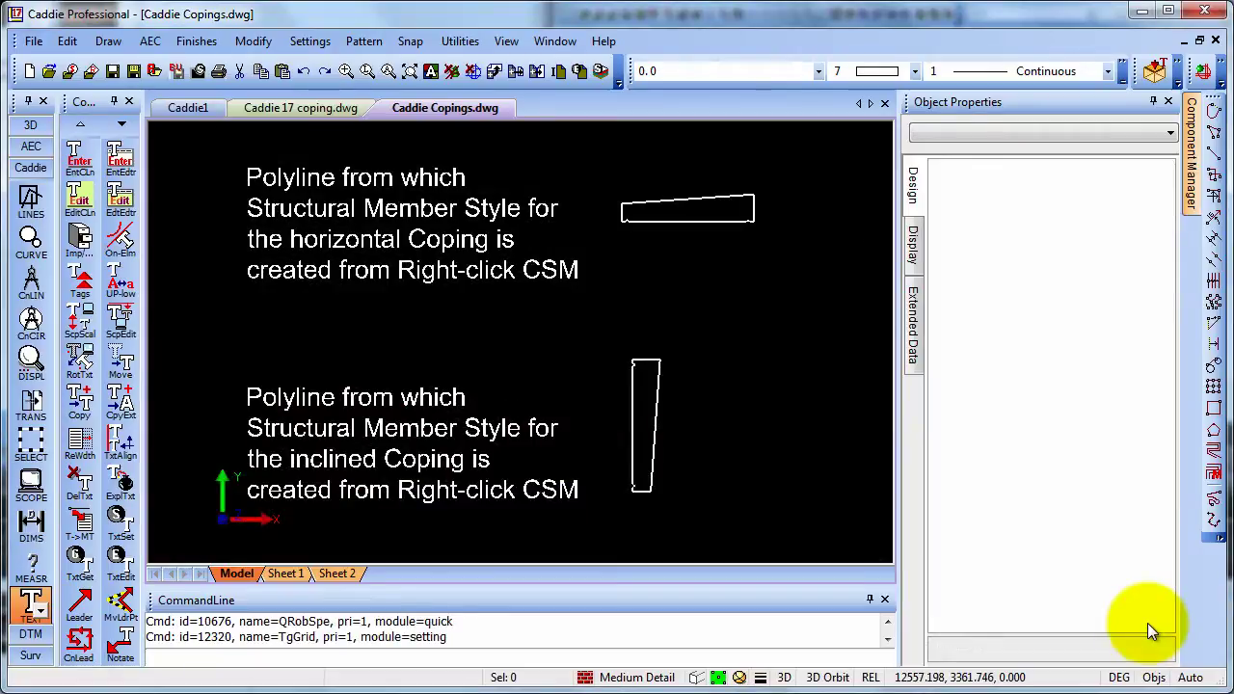
{"action": "left_click", "coordinate": [1147, 623]}
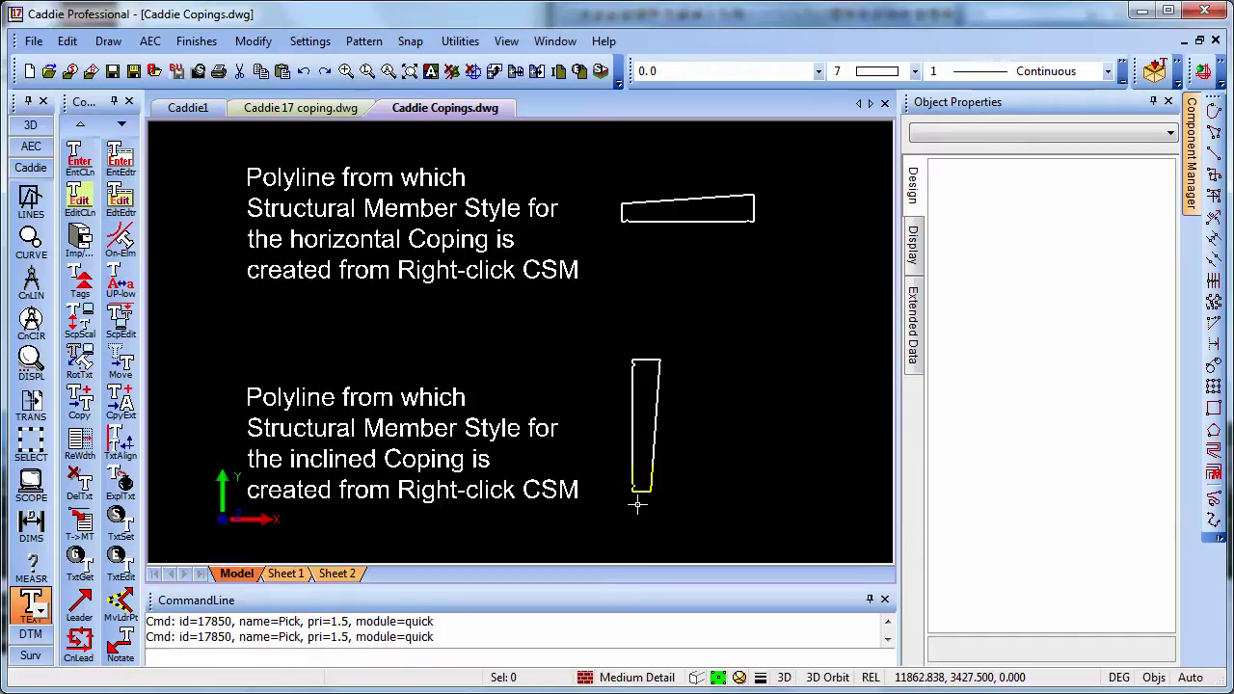
{"action": "key", "text": "F5"}
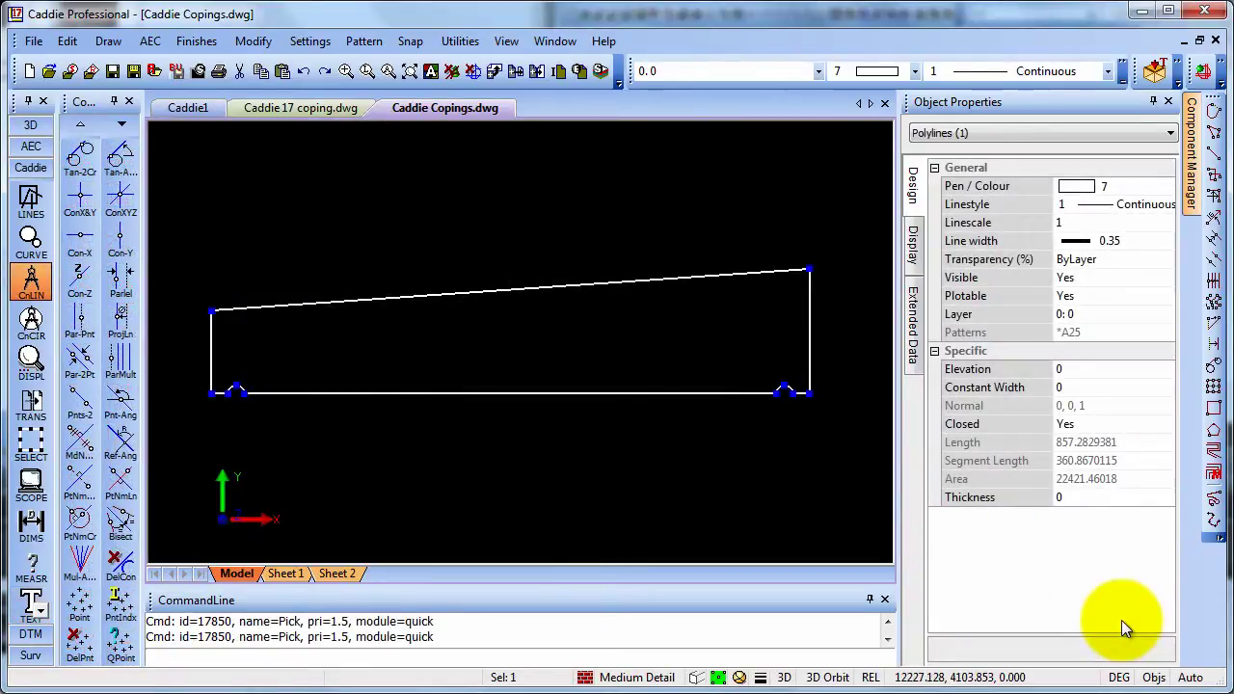
{"action": "key", "text": "Delete"}
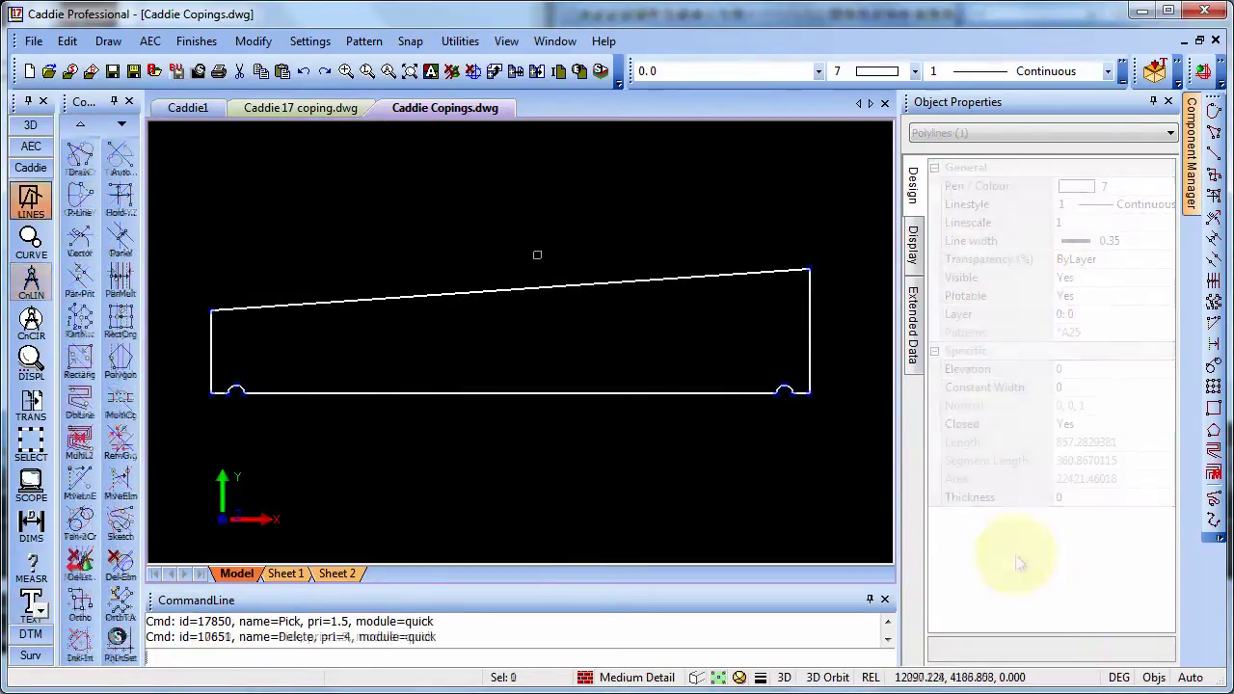
{"action": "left_click", "coordinate": [79, 201]}
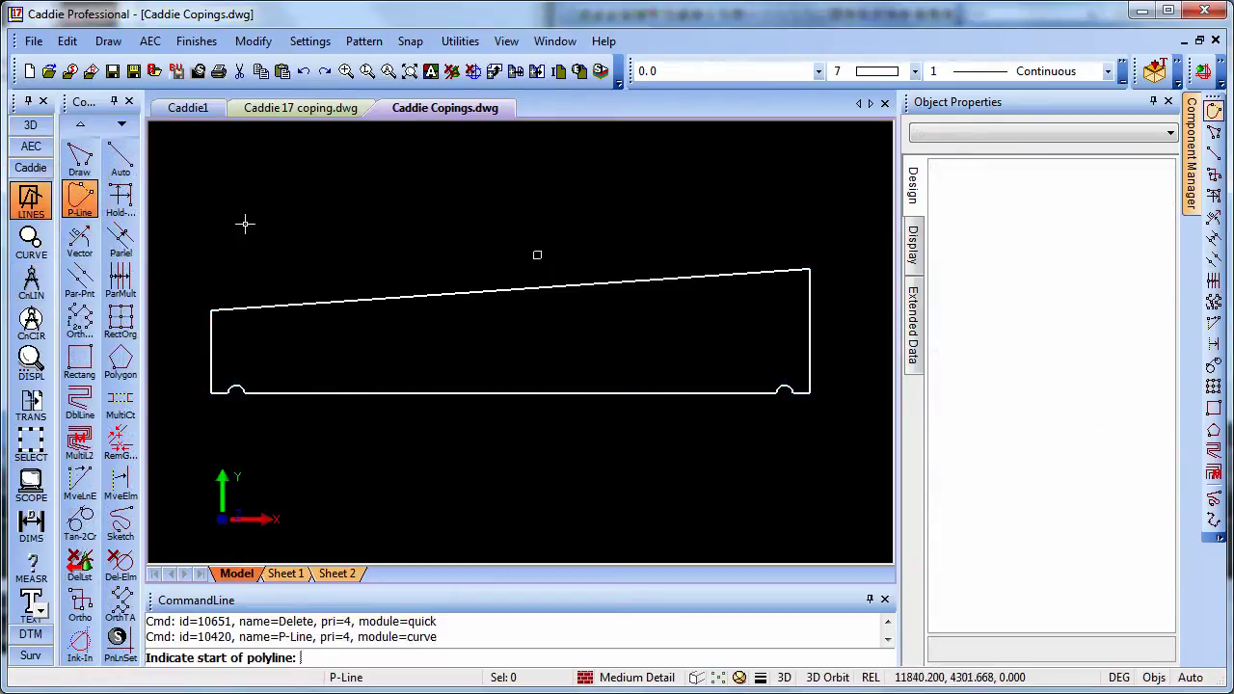
Project construction lines along the four edges of the horizontal coping profile and set a parallel construction line distance of 25.
{"action": "left_click", "coordinate": [31, 278]}
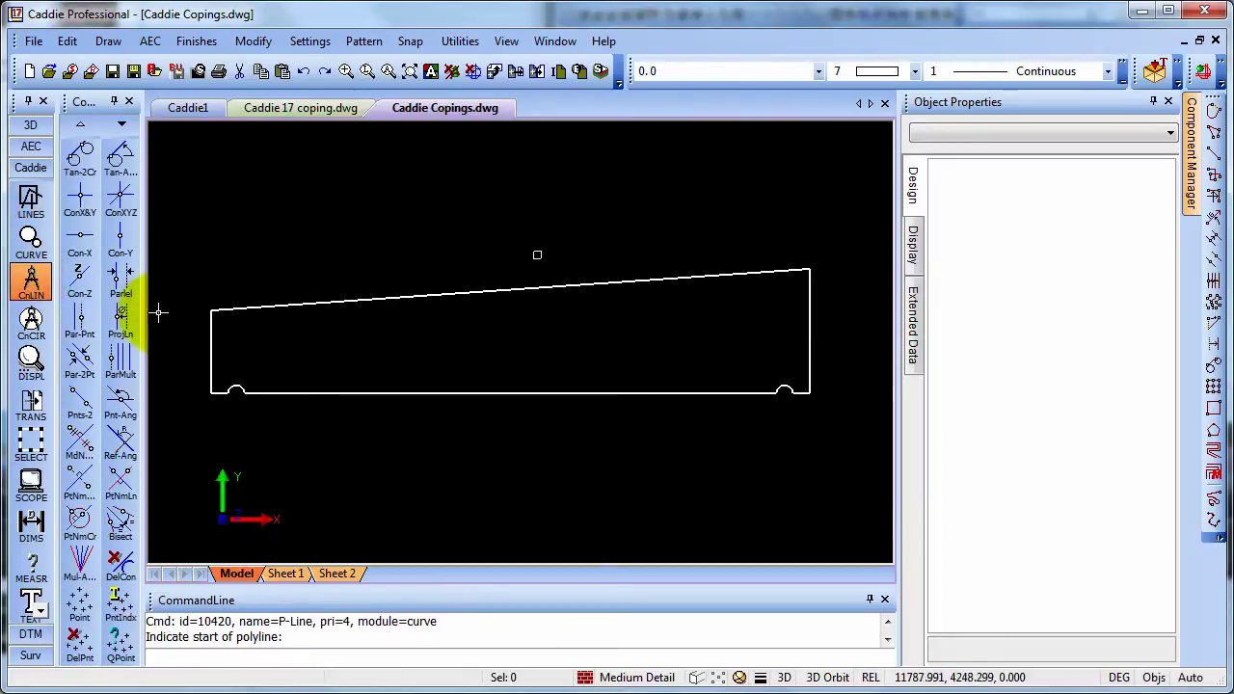
{"action": "left_click", "coordinate": [122, 320]}
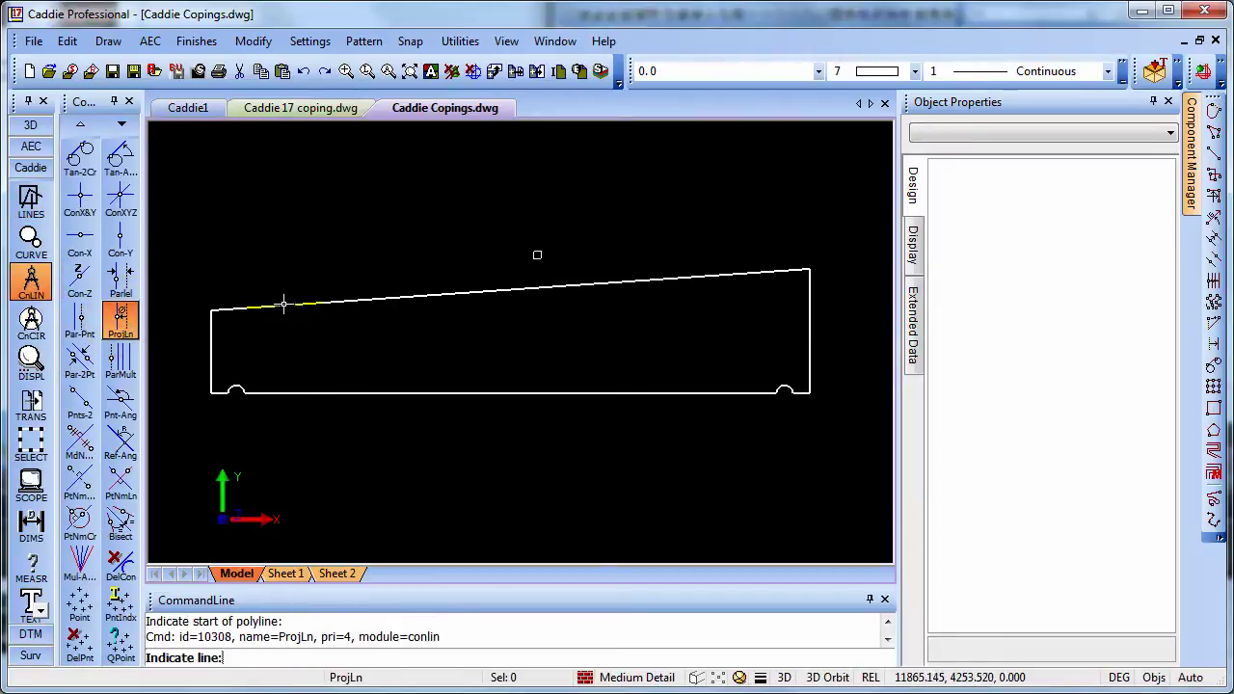
{"action": "left_click", "coordinate": [213, 340]}
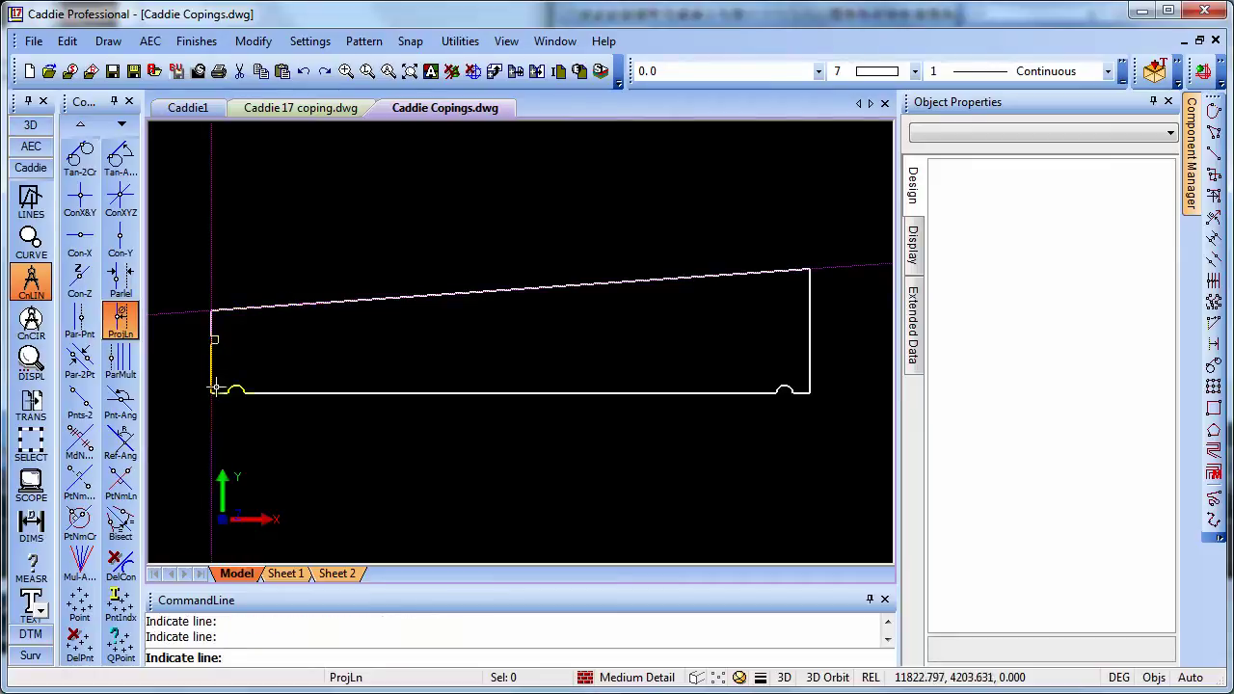
{"action": "left_click", "coordinate": [214, 391]}
{"action": "left_click", "coordinate": [808, 340]}
{"action": "left_click", "coordinate": [121, 276]}
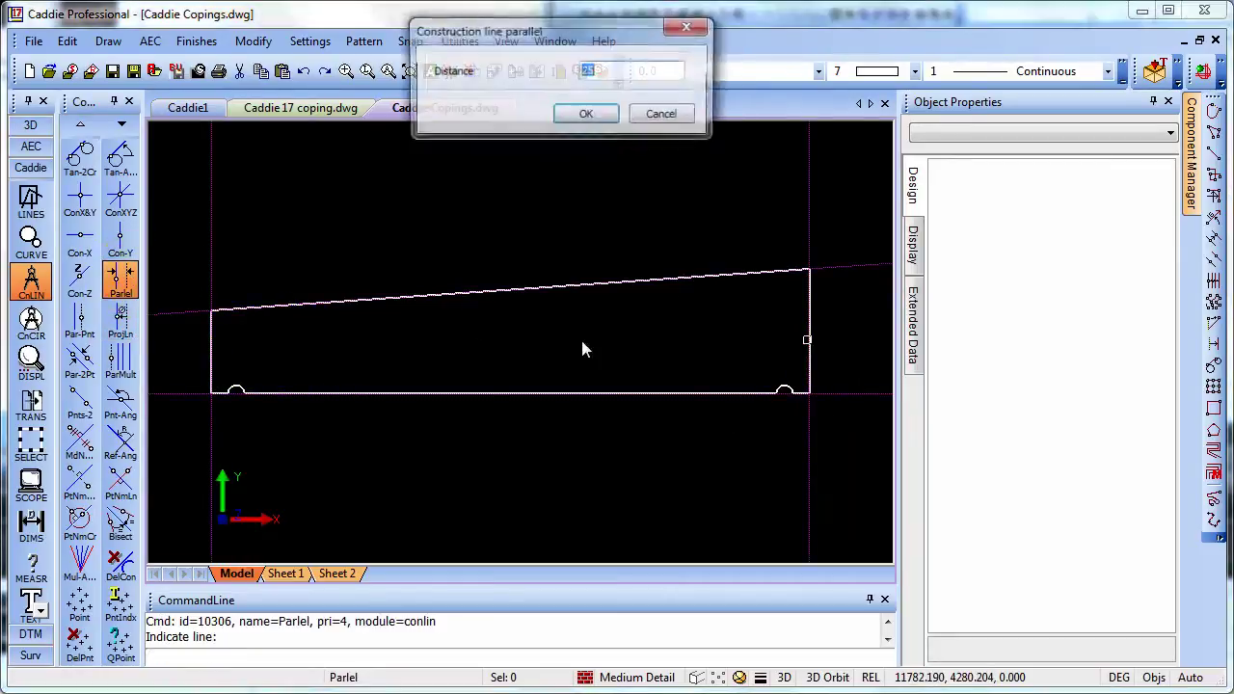
{"action": "left_click", "coordinate": [586, 114]}
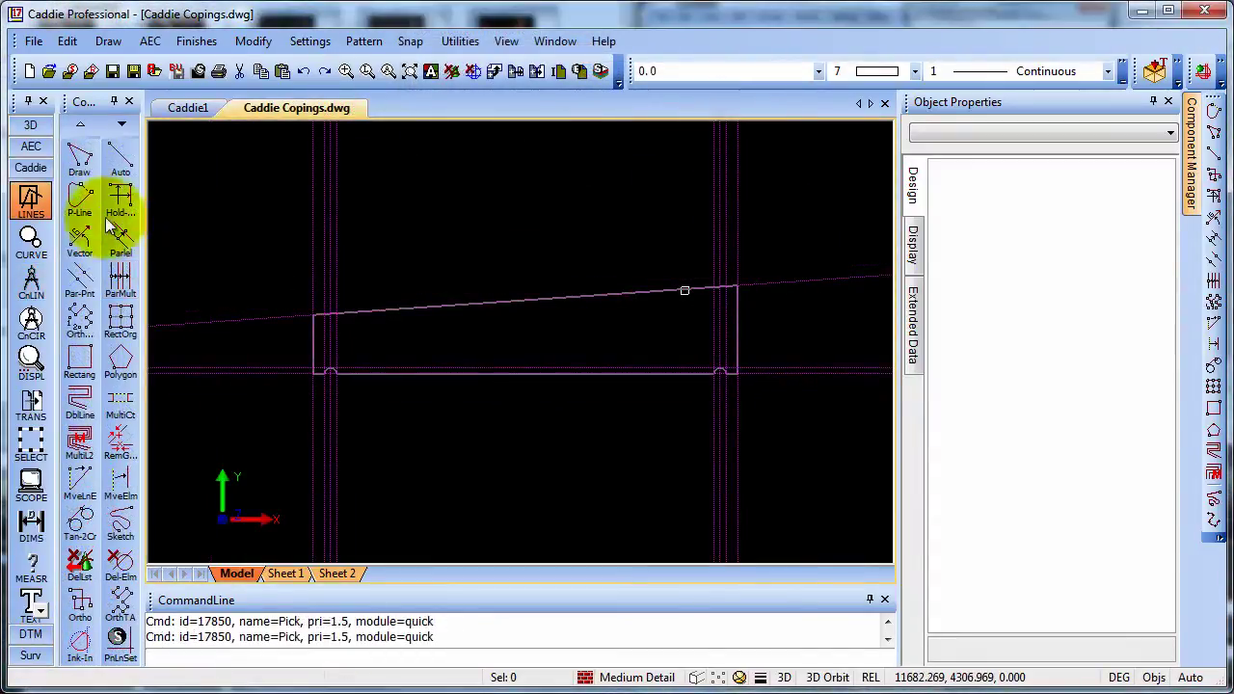
Trace the coping profile with a polyline from the upper-left corner along the sloping top and down the right edge.
{"action": "left_click", "coordinate": [81, 200]}
{"action": "left_click", "coordinate": [311, 313]}
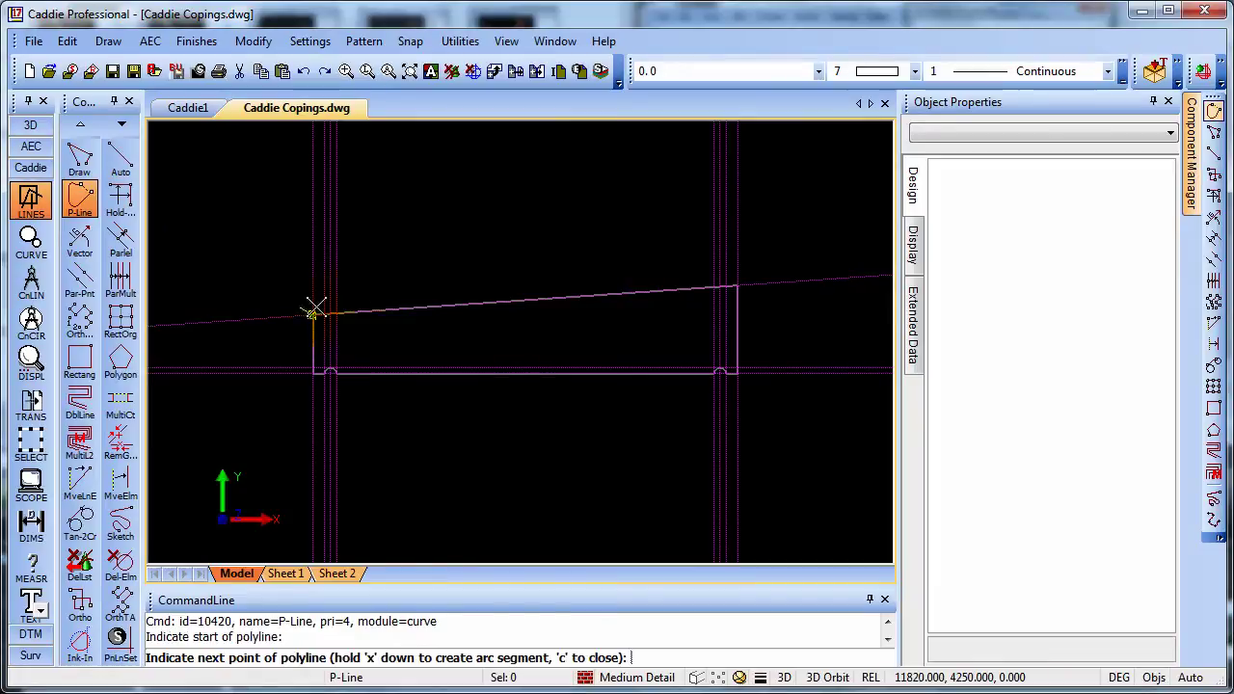
{"action": "left_click", "coordinate": [742, 285]}
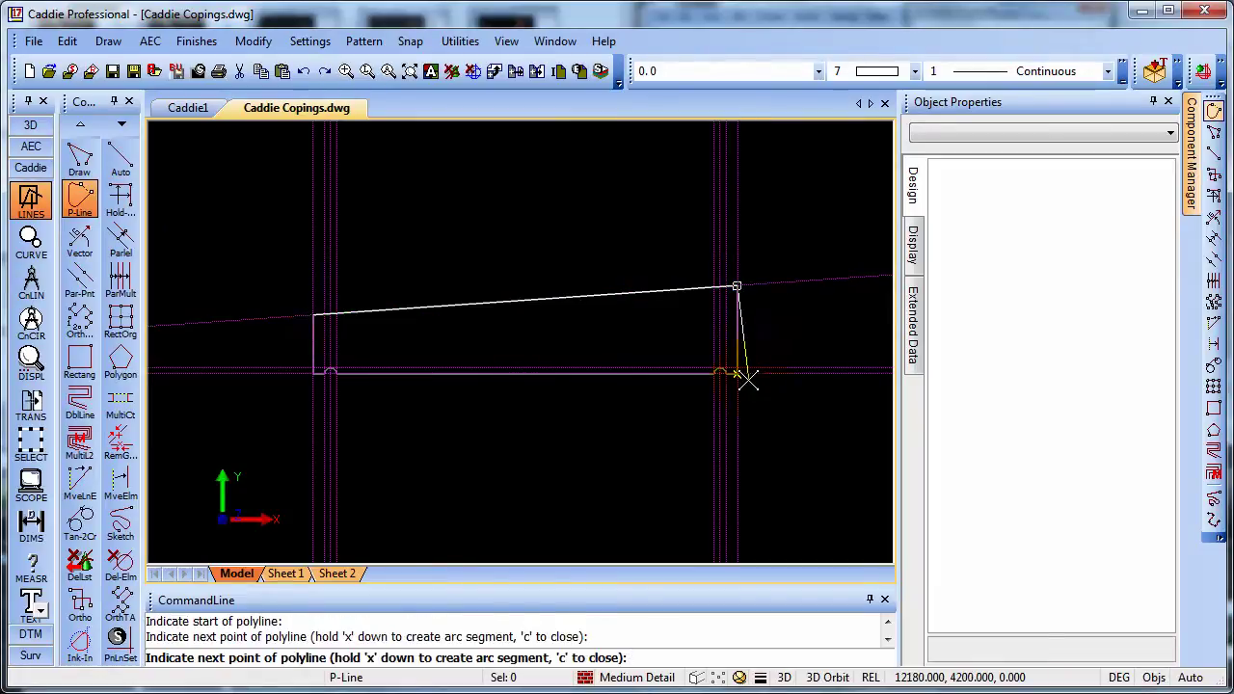
{"action": "left_click", "coordinate": [739, 378]}
{"action": "scroll", "coordinate": [737, 389], "scroll_direction": "up", "scroll_amount": 1}
{"action": "scroll", "coordinate": [737, 390], "scroll_direction": "up", "scroll_amount": 1}
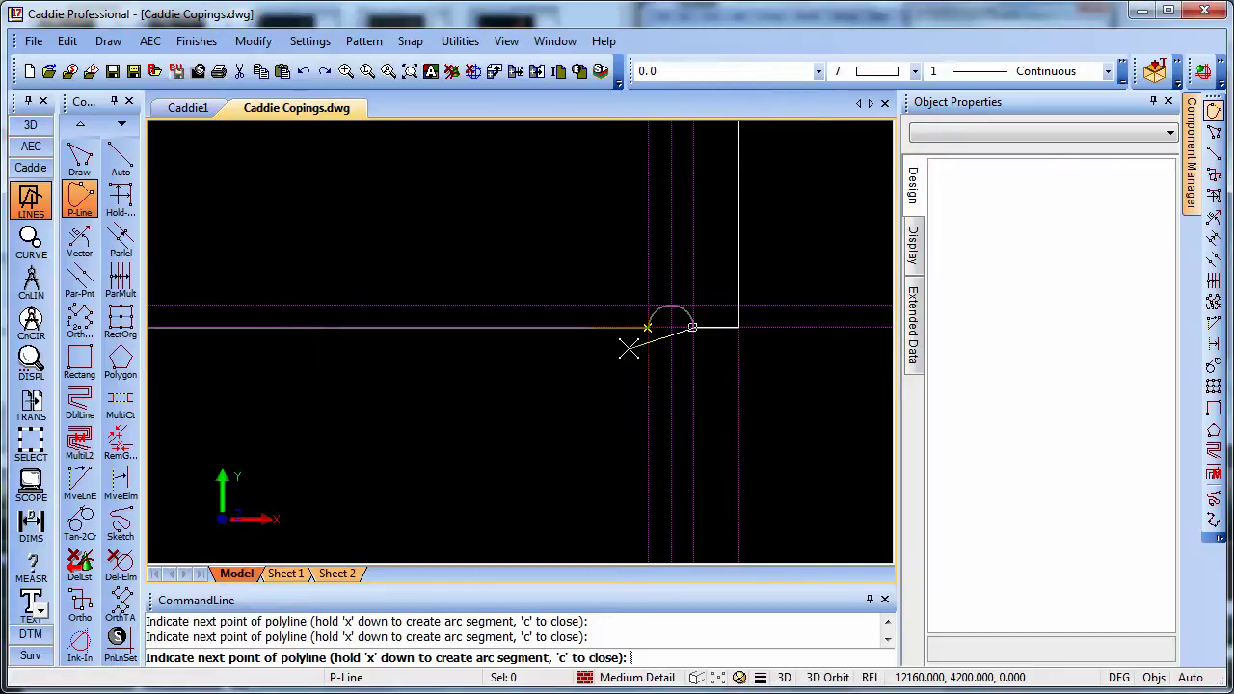
Continue the polyline with an arc segment over the right drip groove and complete the outline at the profile's lower-left corner.
{"action": "key", "text": "x"}
{"action": "left_click", "coordinate": [648, 326]}
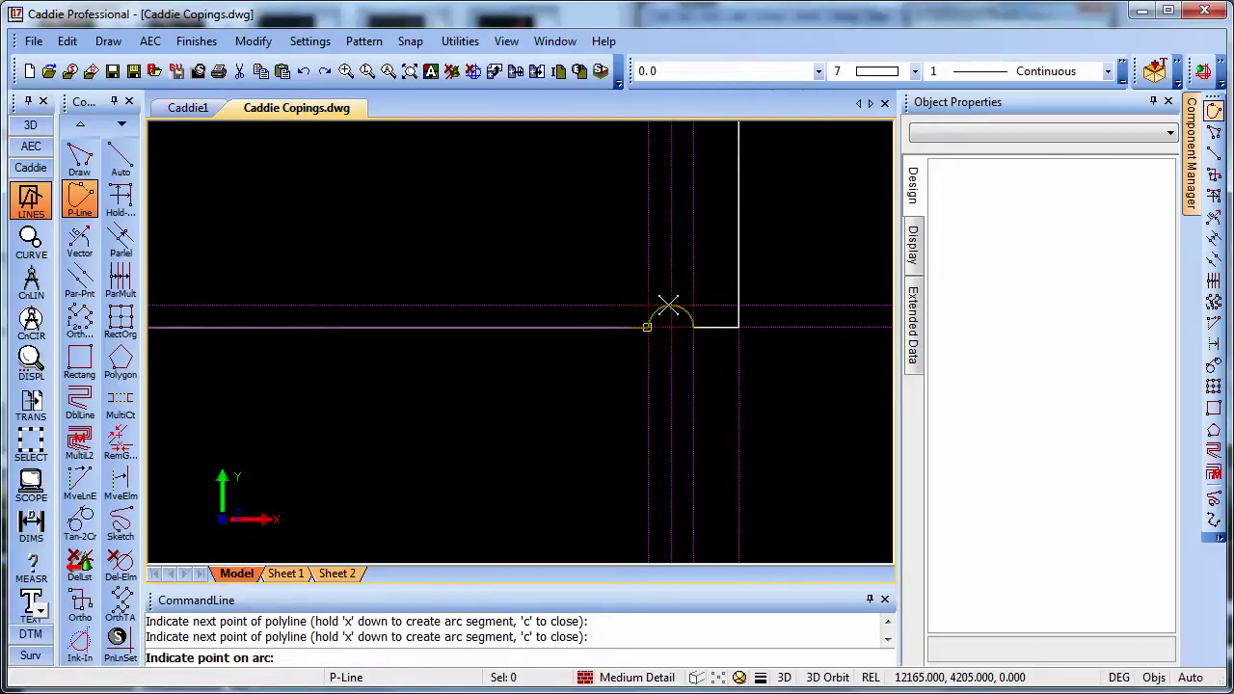
{"action": "left_click", "coordinate": [669, 303]}
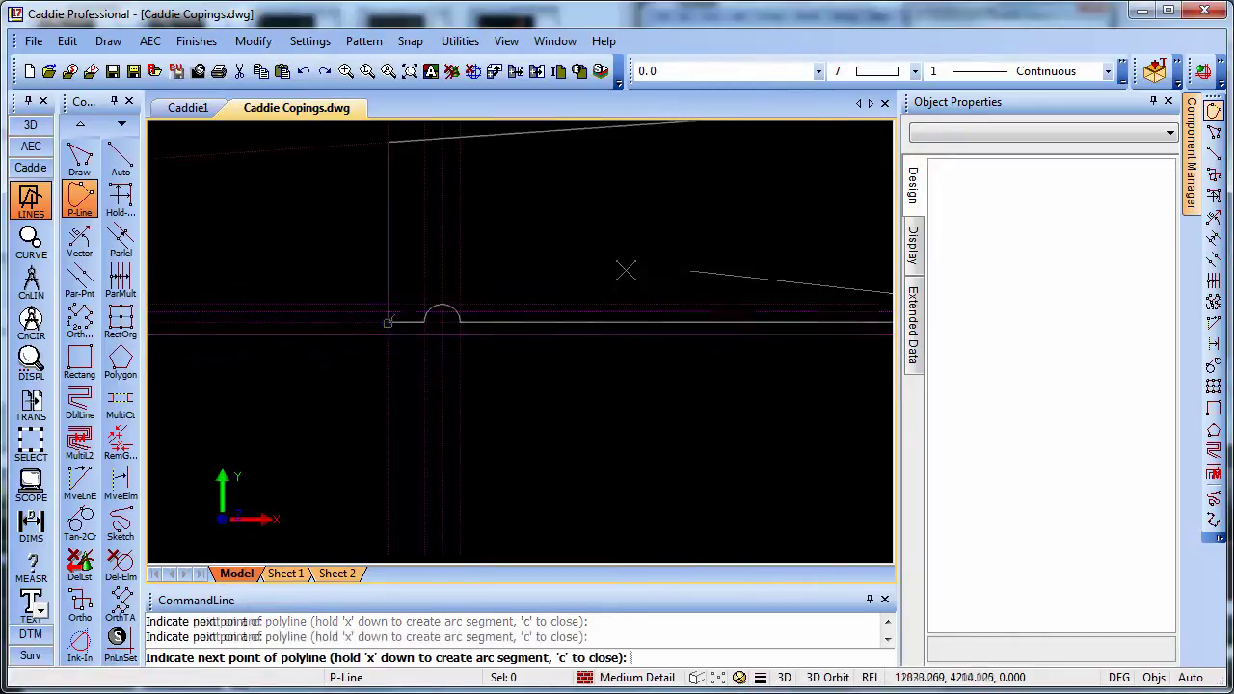
{"action": "left_click", "coordinate": [388, 320]}
{"action": "right_click", "coordinate": [399, 287]}
{"action": "left_click", "coordinate": [449, 401]}
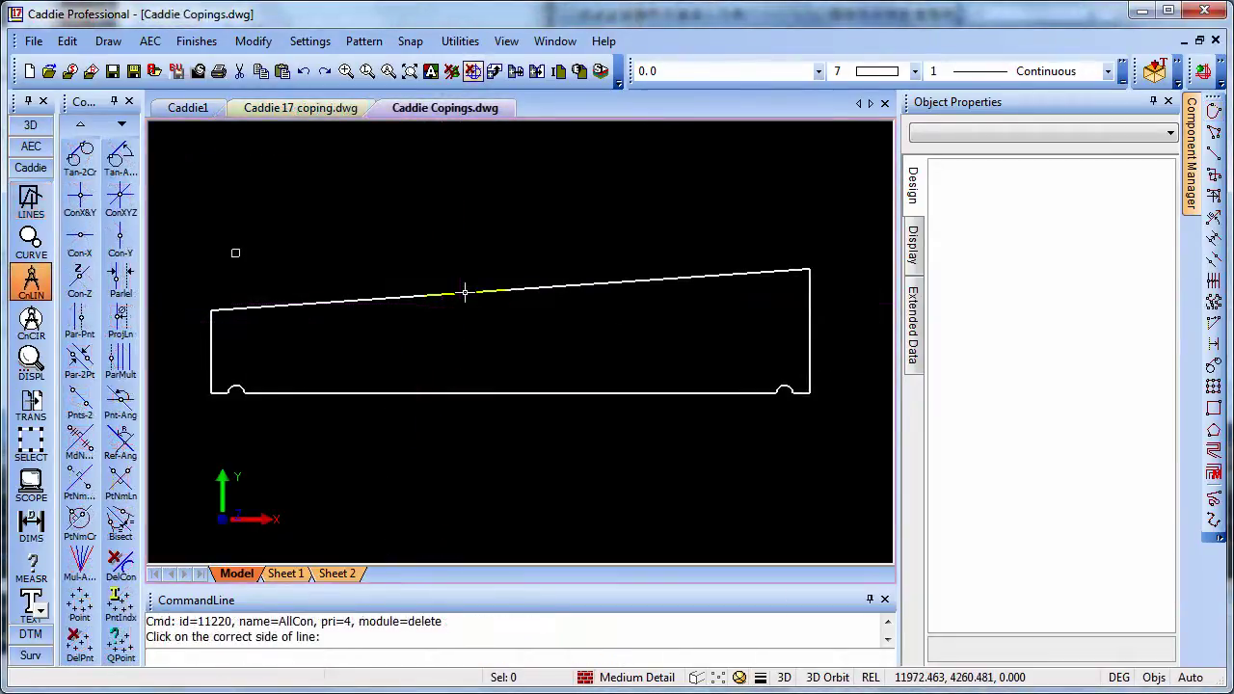
Make a structural member style named "Coping 1" from the horizontal coping profile polyline.
{"action": "left_click", "coordinate": [464, 292]}
{"action": "right_click", "coordinate": [463, 292]}
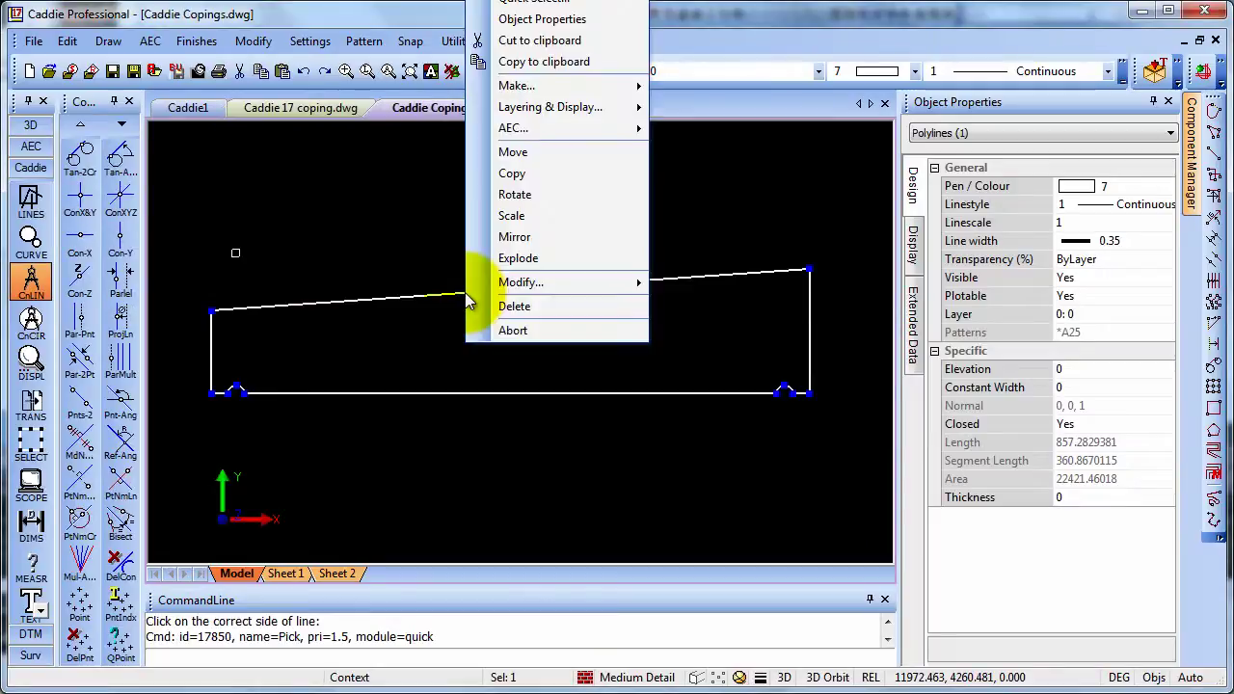
{"action": "mouse_move", "coordinate": [613, 128]}
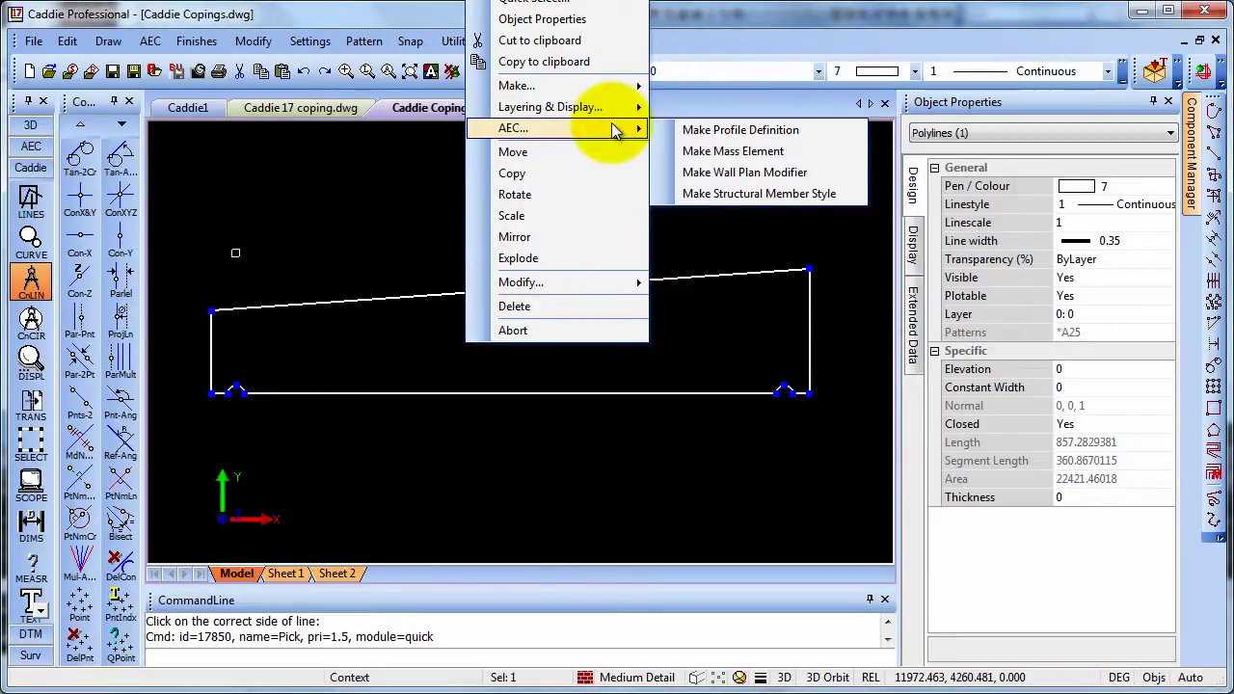
{"action": "left_click", "coordinate": [719, 195]}
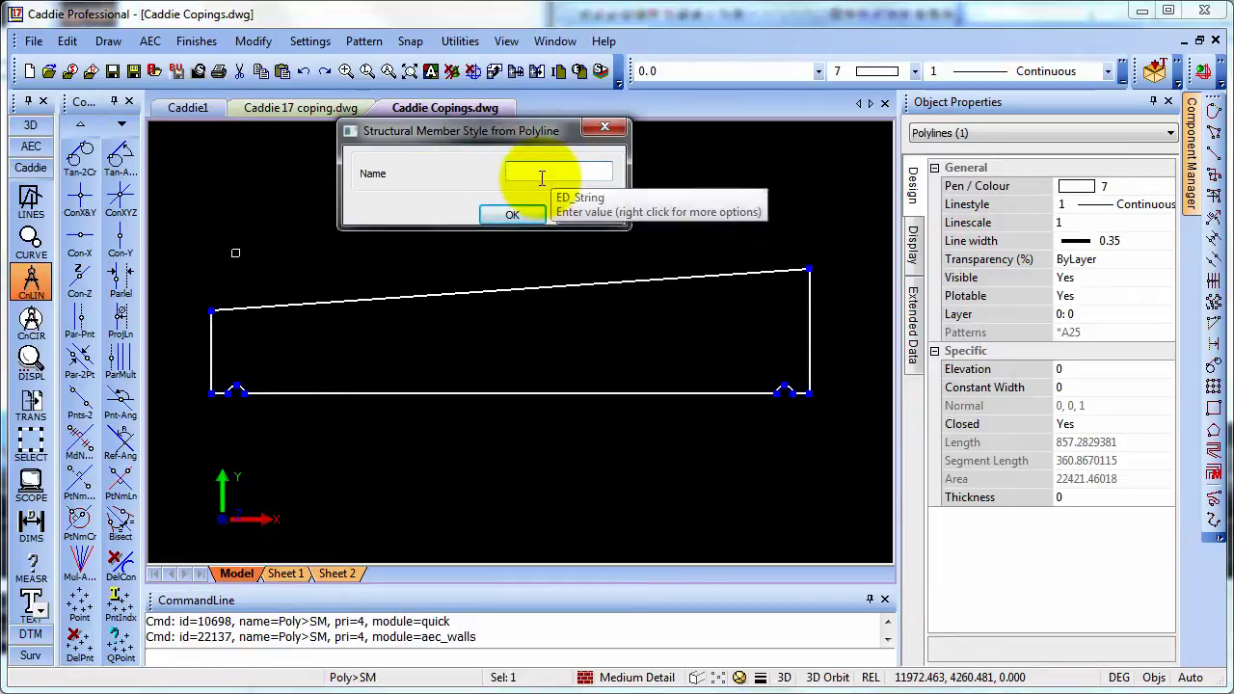
{"action": "type", "text": "Copin"}
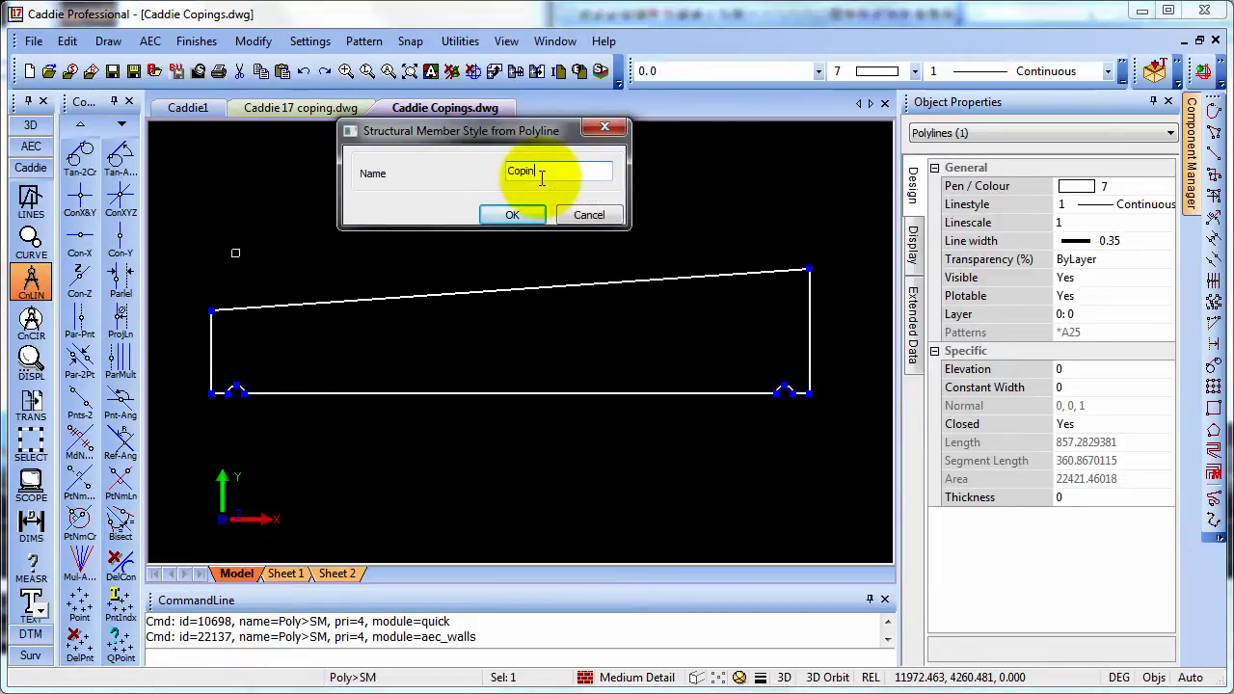
{"action": "type", "text": "g 1"}
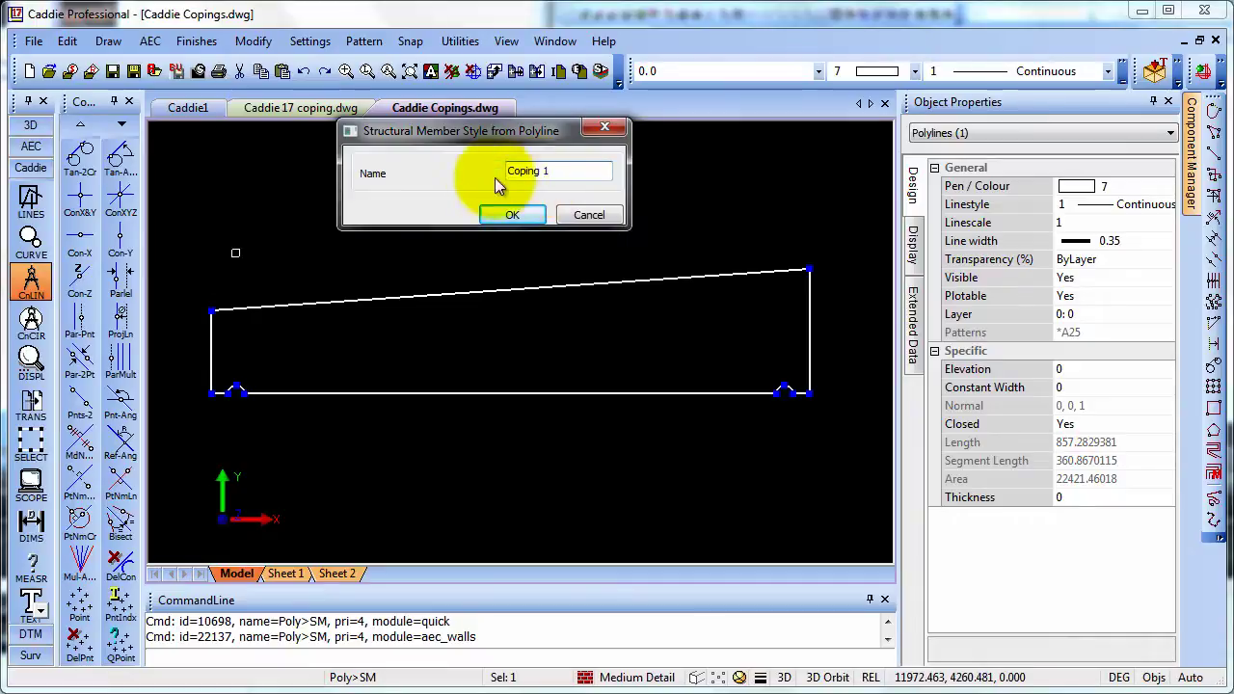
{"action": "left_click", "coordinate": [510, 214]}
Place the origin of the style's node shape at the lower-left corner of the profile, without creating a member.
{"action": "right_click", "coordinate": [459, 210]}
{"action": "left_click", "coordinate": [491, 273]}
{"action": "left_click", "coordinate": [211, 392]}
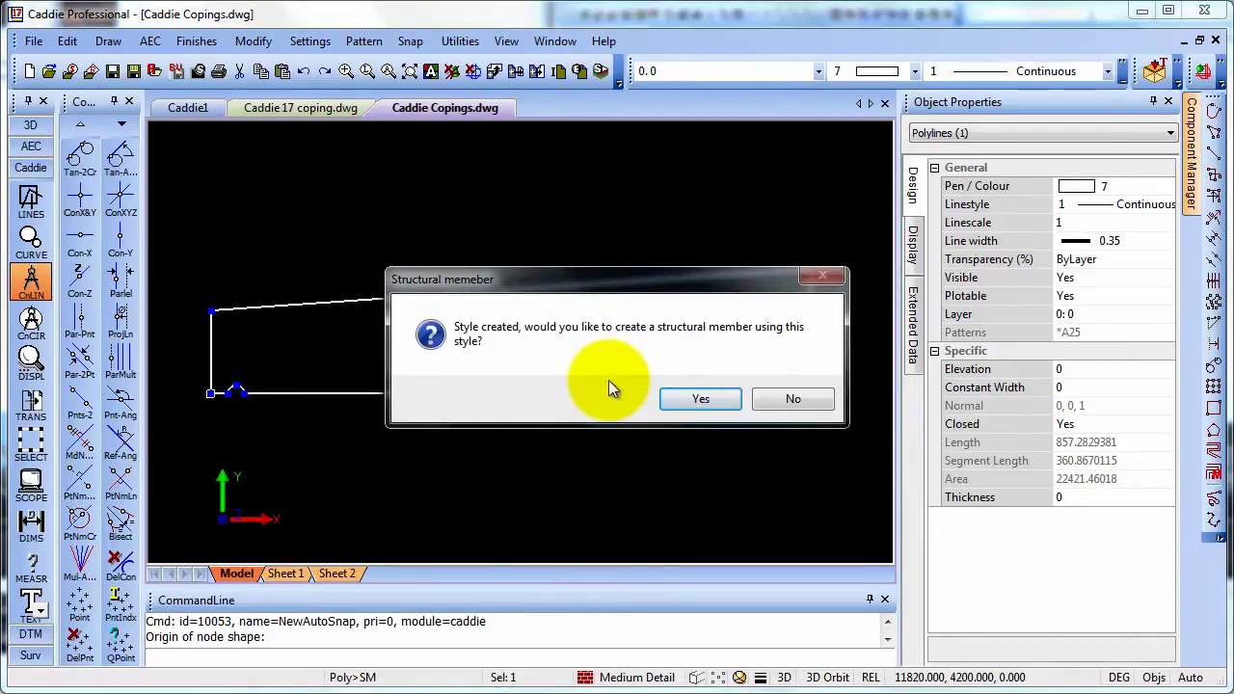
{"action": "left_click", "coordinate": [707, 396]}
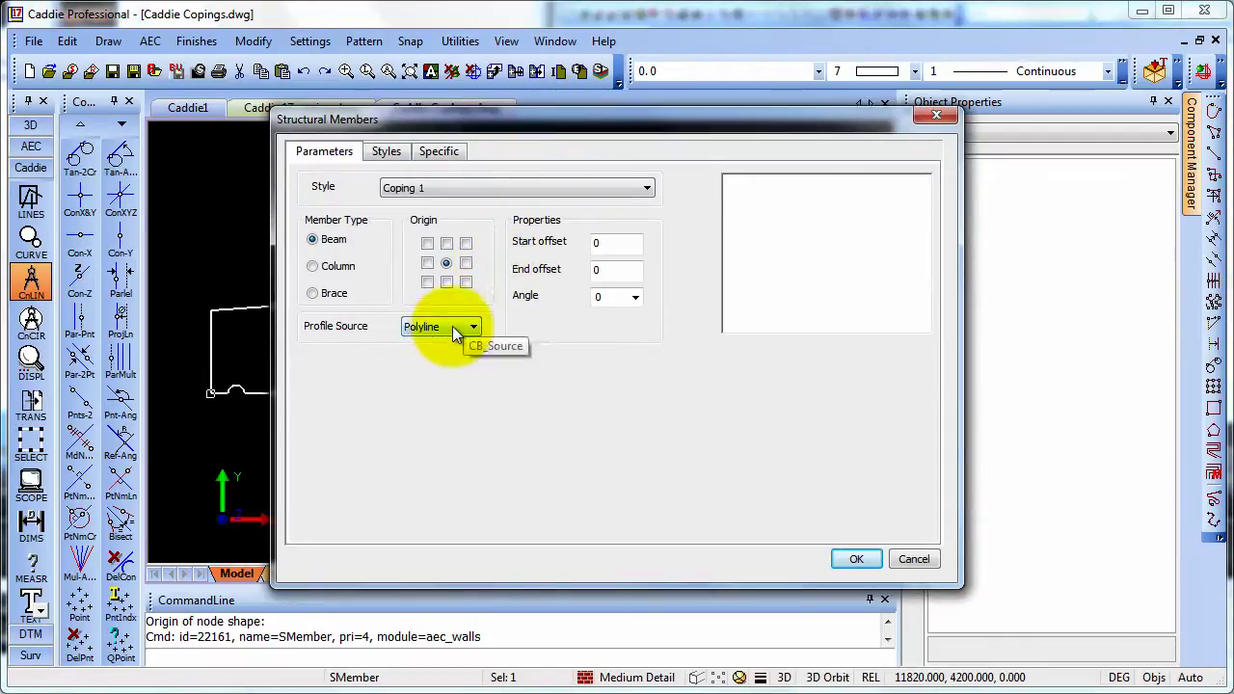
{"action": "left_click", "coordinate": [914, 560]}
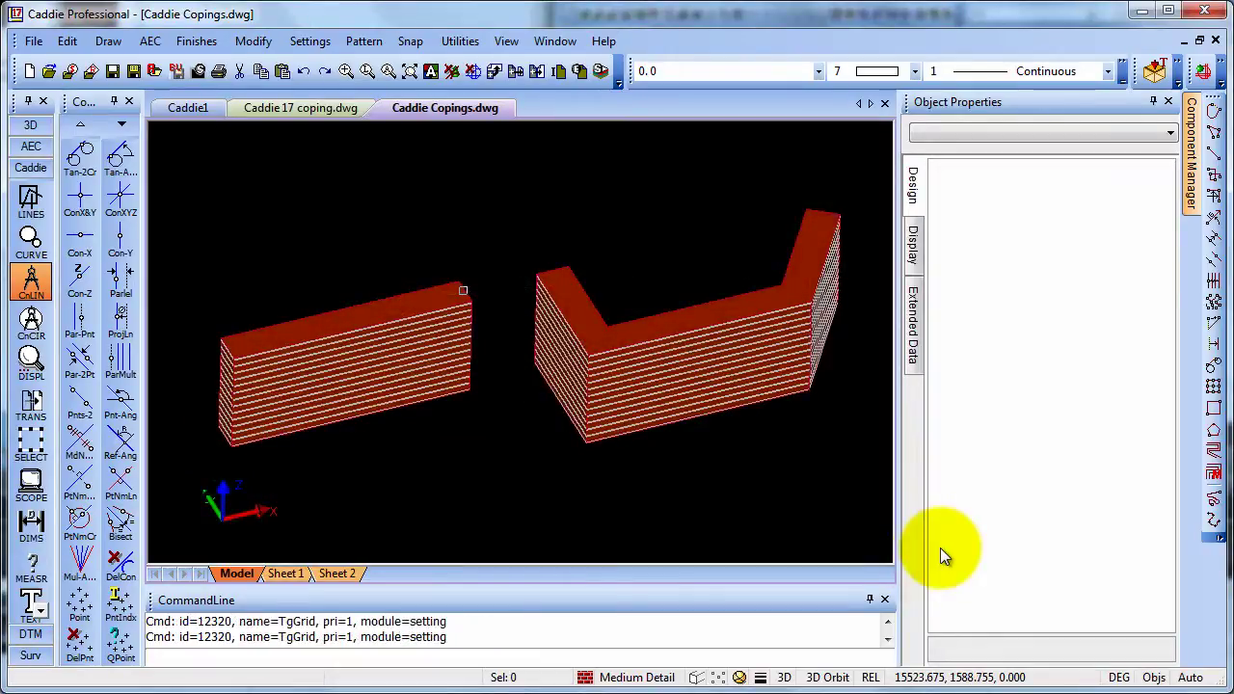
Turn on the grid display in the 3D view of the brick walls.
{"action": "left_click", "coordinate": [505, 41]}
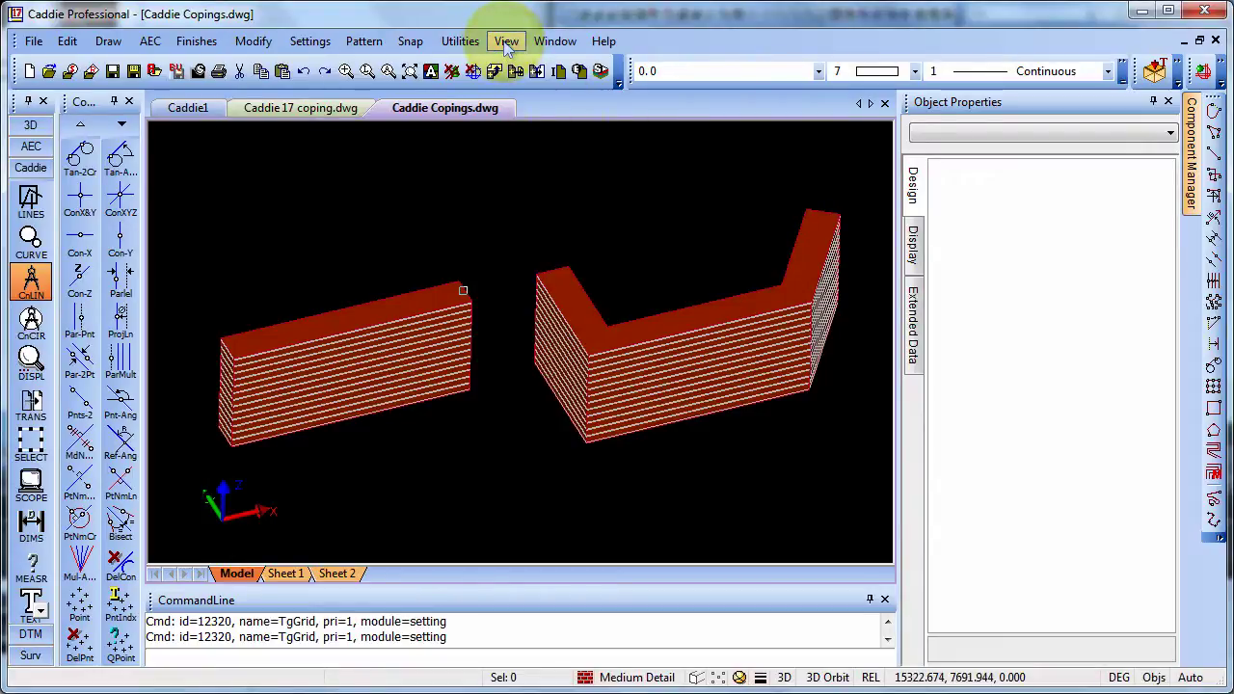
{"action": "left_click", "coordinate": [414, 42]}
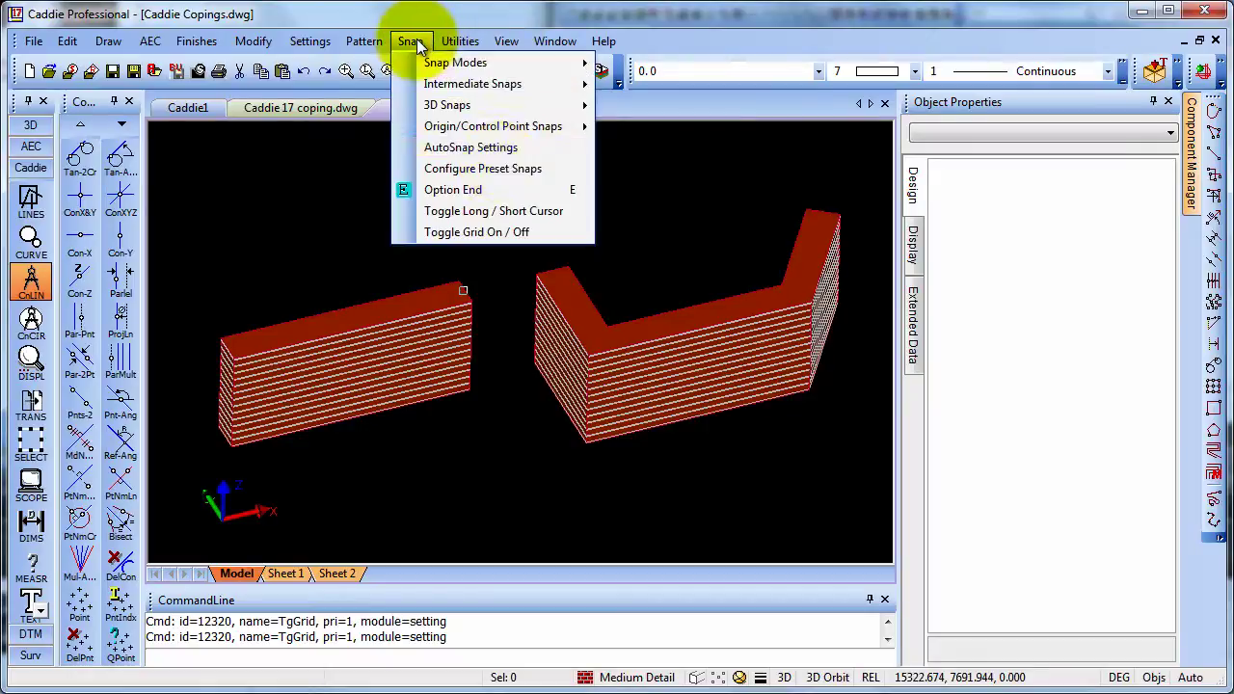
{"action": "left_click", "coordinate": [495, 235]}
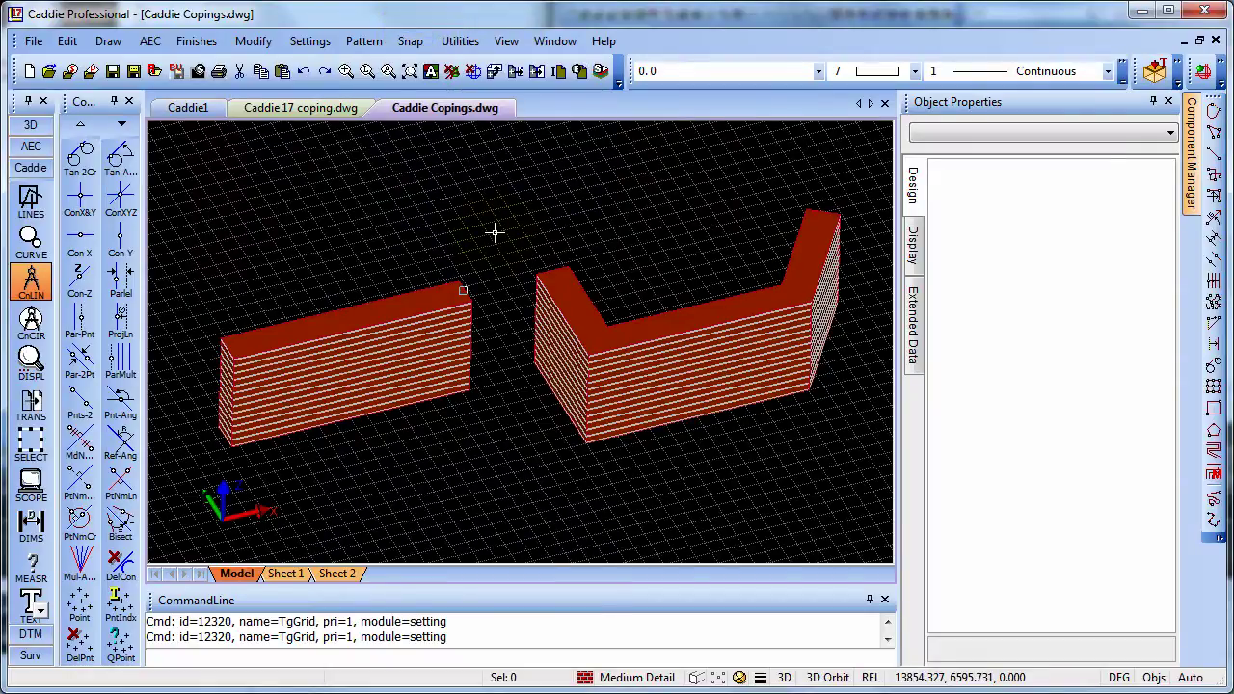
Offset the UCS by 1000 to the top of the straight wall, using the wall's upper corner as the reference point.
{"action": "scroll", "coordinate": [225, 386], "scroll_direction": "up", "scroll_amount": 2}
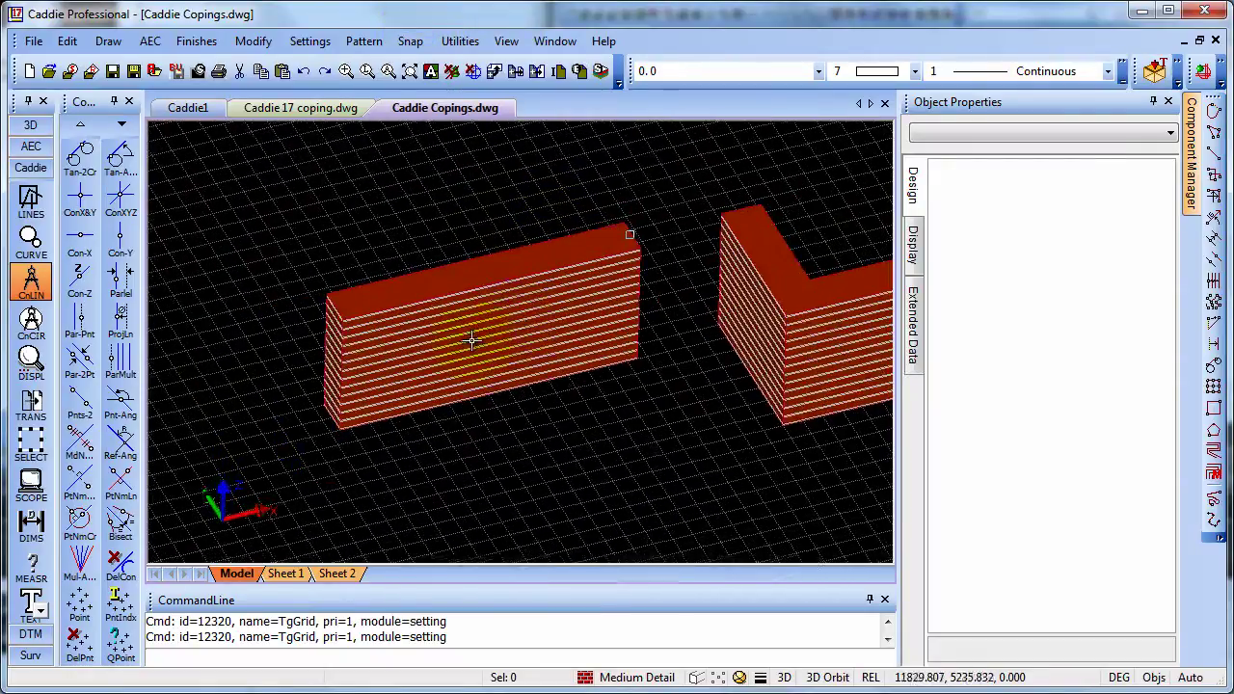
{"action": "scroll", "coordinate": [473, 339], "scroll_direction": "up", "scroll_amount": 2}
{"action": "scroll", "coordinate": [473, 339], "scroll_direction": "down", "scroll_amount": 1}
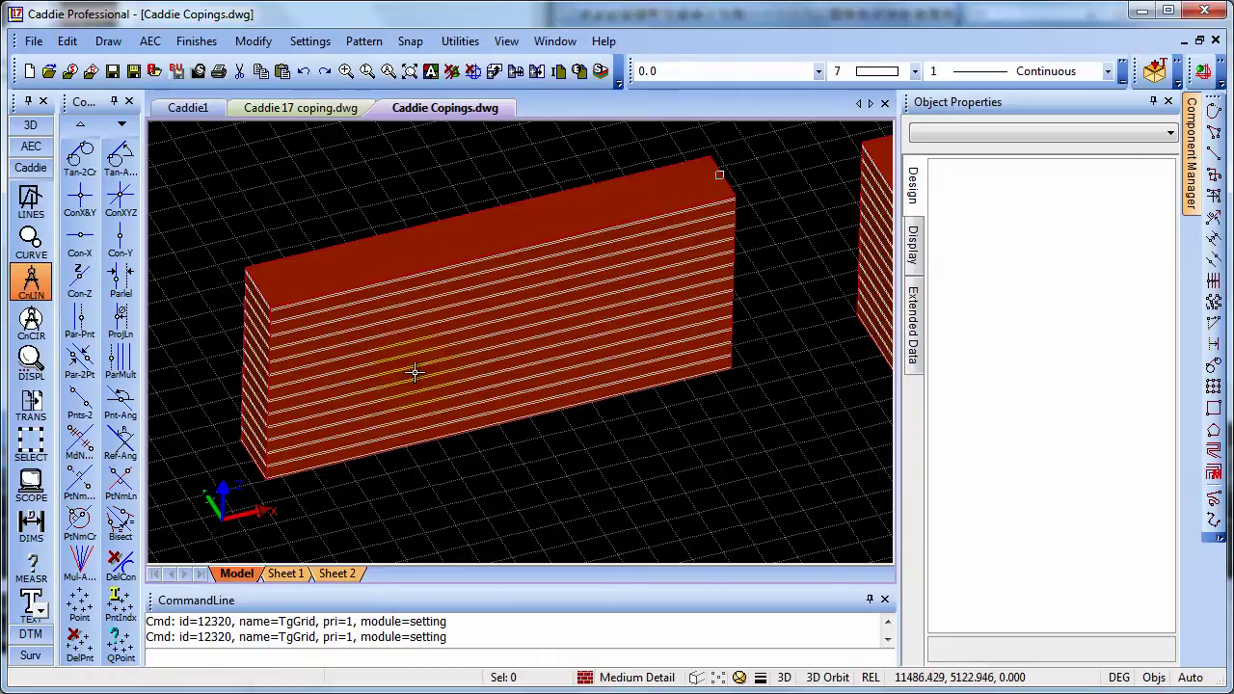
{"action": "left_click", "coordinate": [32, 125]}
{"action": "left_click", "coordinate": [31, 200]}
{"action": "left_click", "coordinate": [123, 162]}
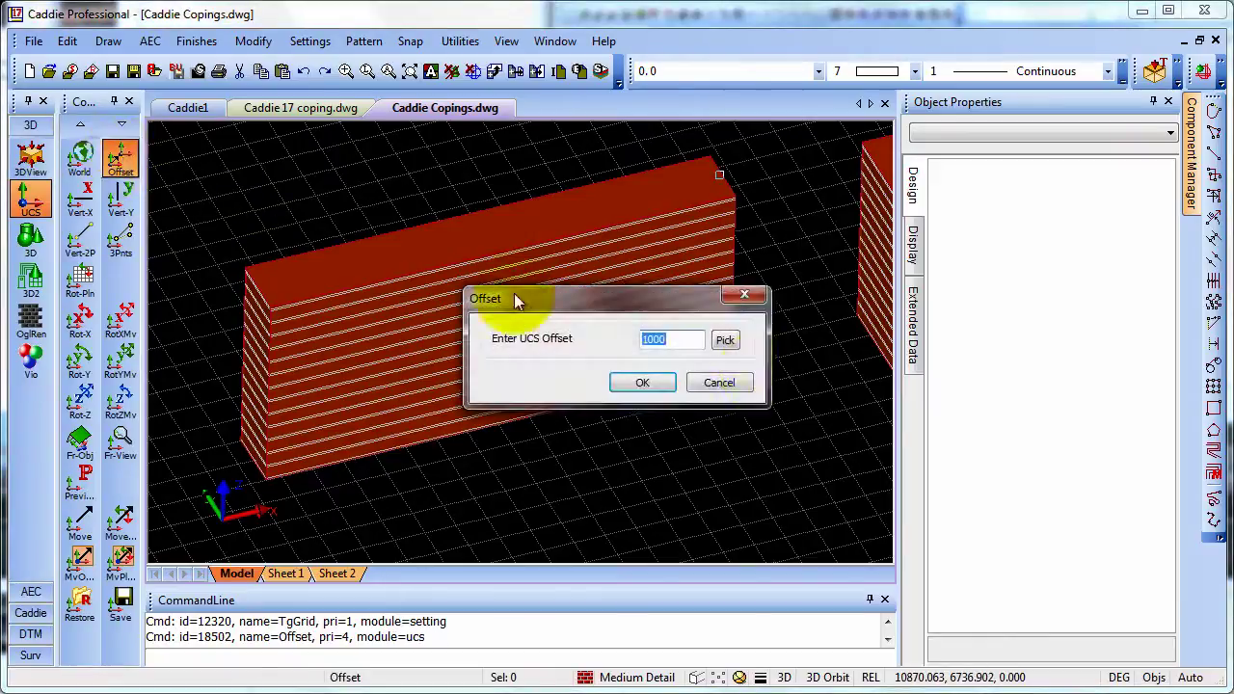
{"action": "left_click", "coordinate": [721, 339]}
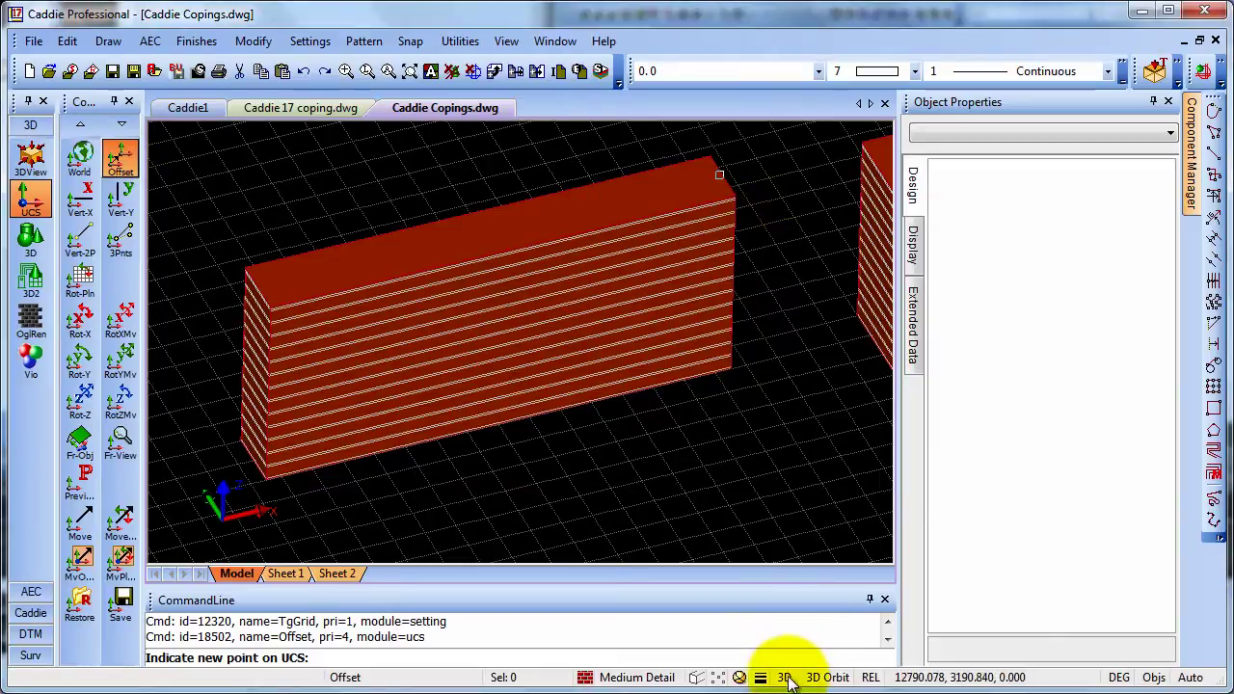
{"action": "left_click", "coordinate": [751, 189]}
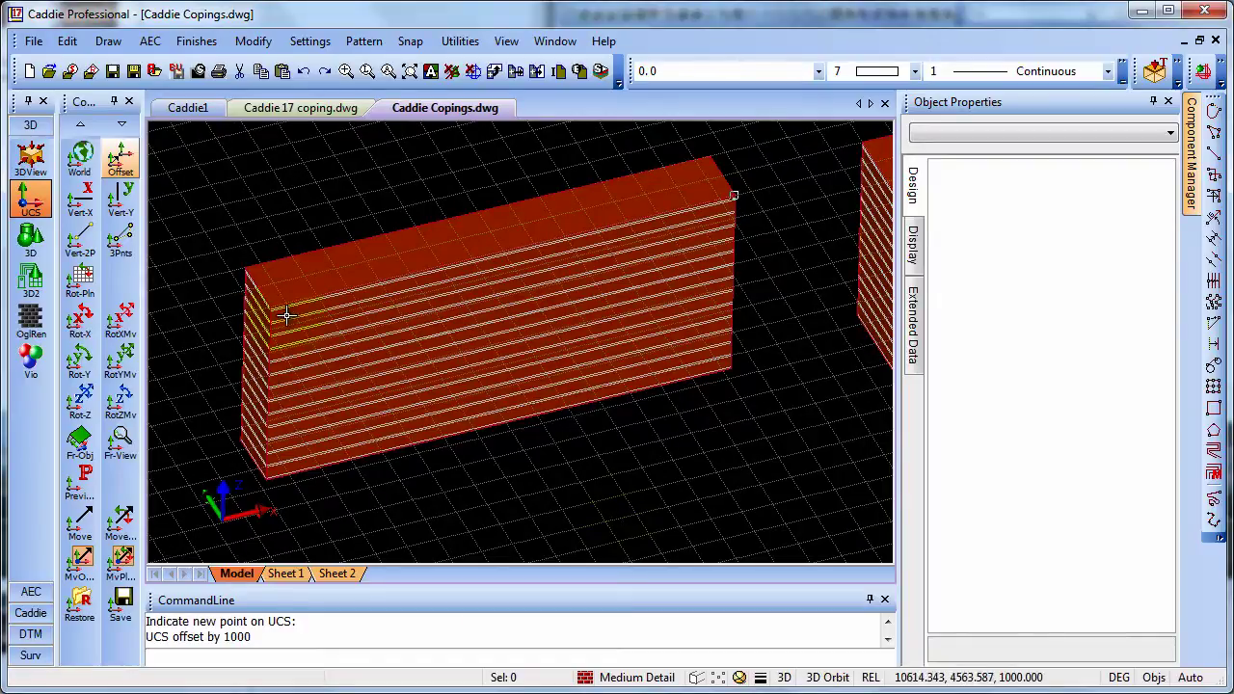
Draw an open polyline along the centre of the straight wall's top, from the midpoint of one end edge to the midpoint of the other.
{"action": "left_click", "coordinate": [60, 573]}
{"action": "left_click", "coordinate": [30, 613]}
{"action": "left_click", "coordinate": [33, 201]}
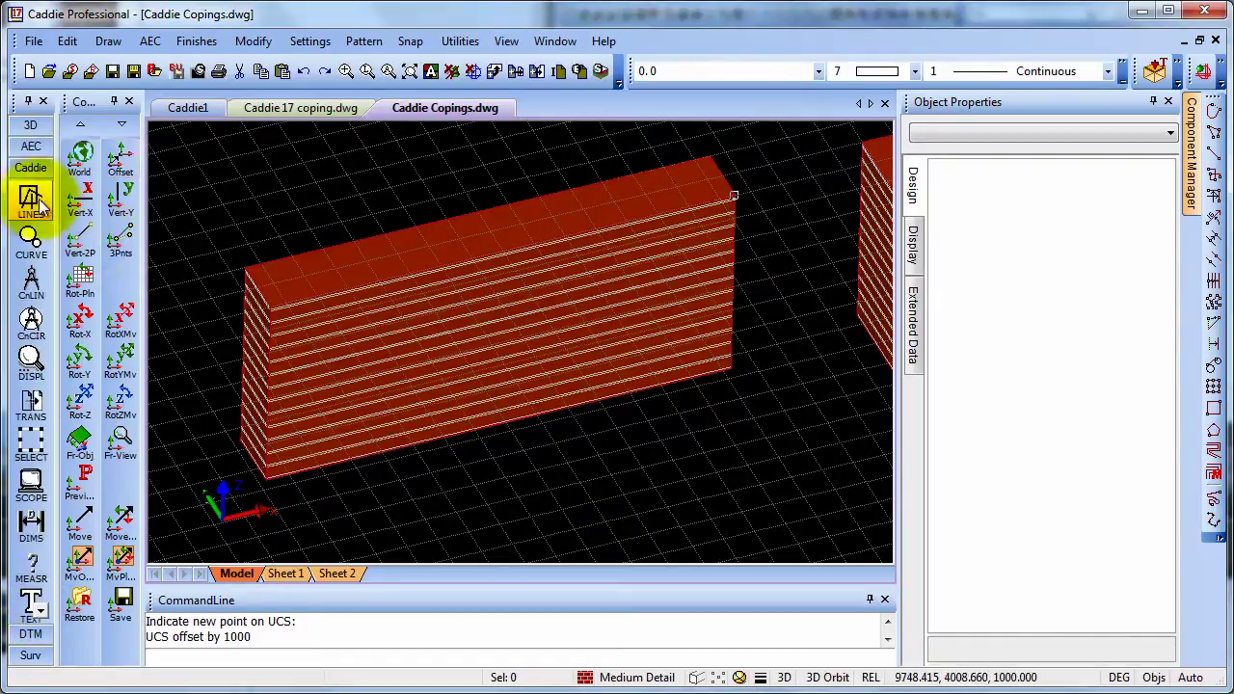
{"action": "left_click", "coordinate": [85, 205]}
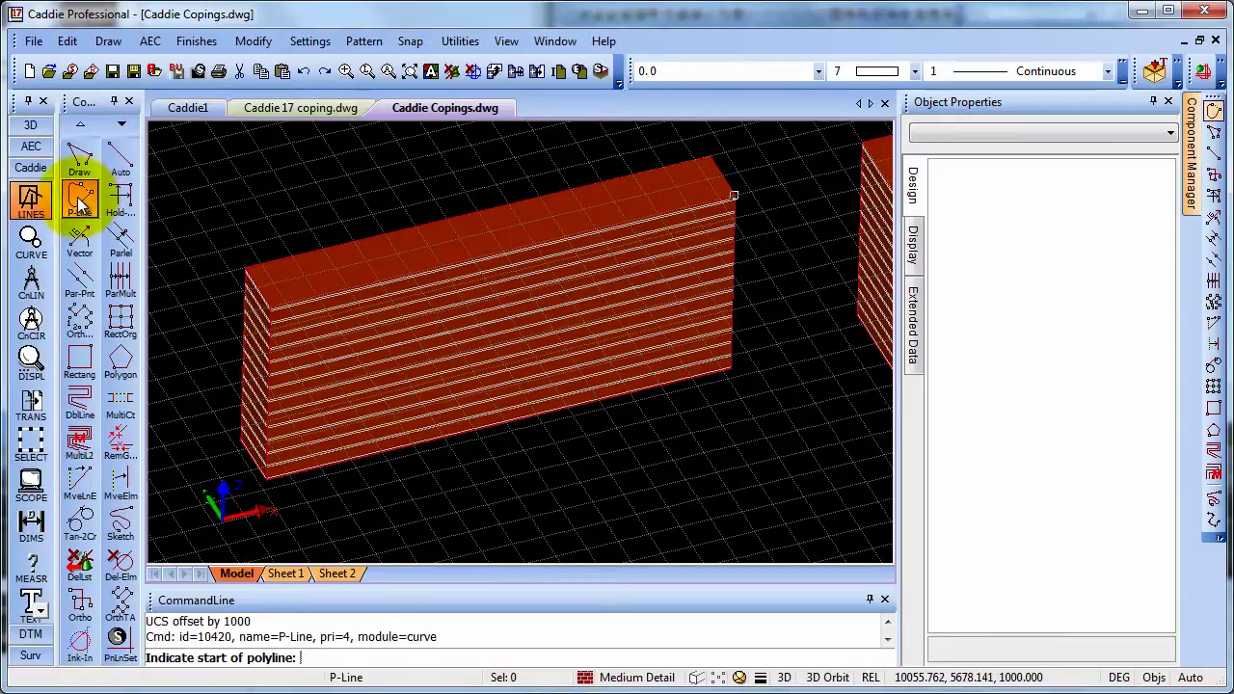
{"action": "right_click", "coordinate": [197, 232]}
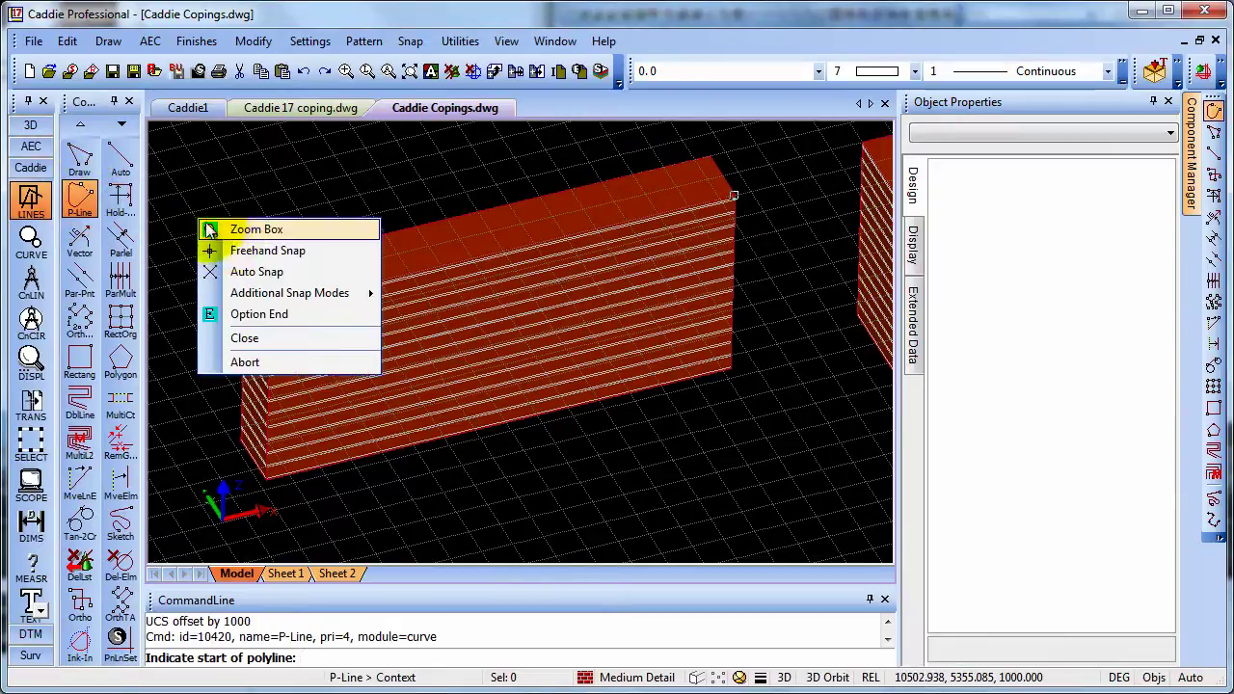
{"action": "mouse_move", "coordinate": [260, 294]}
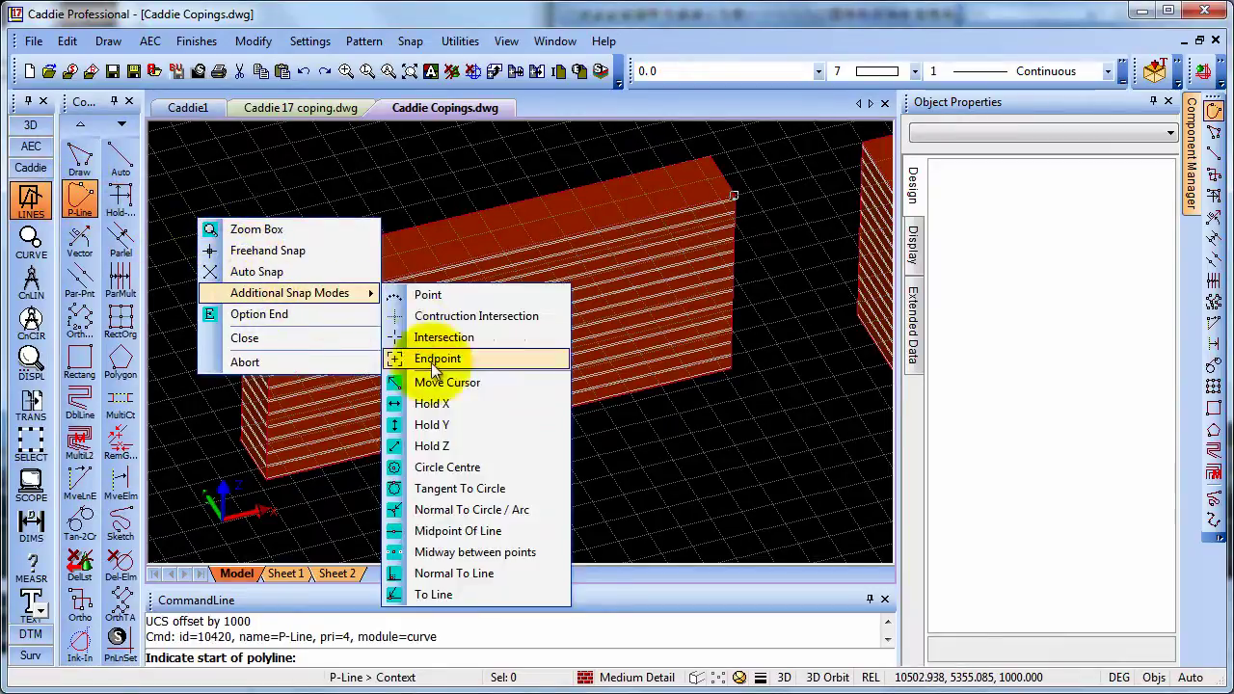
{"action": "left_click", "coordinate": [466, 532]}
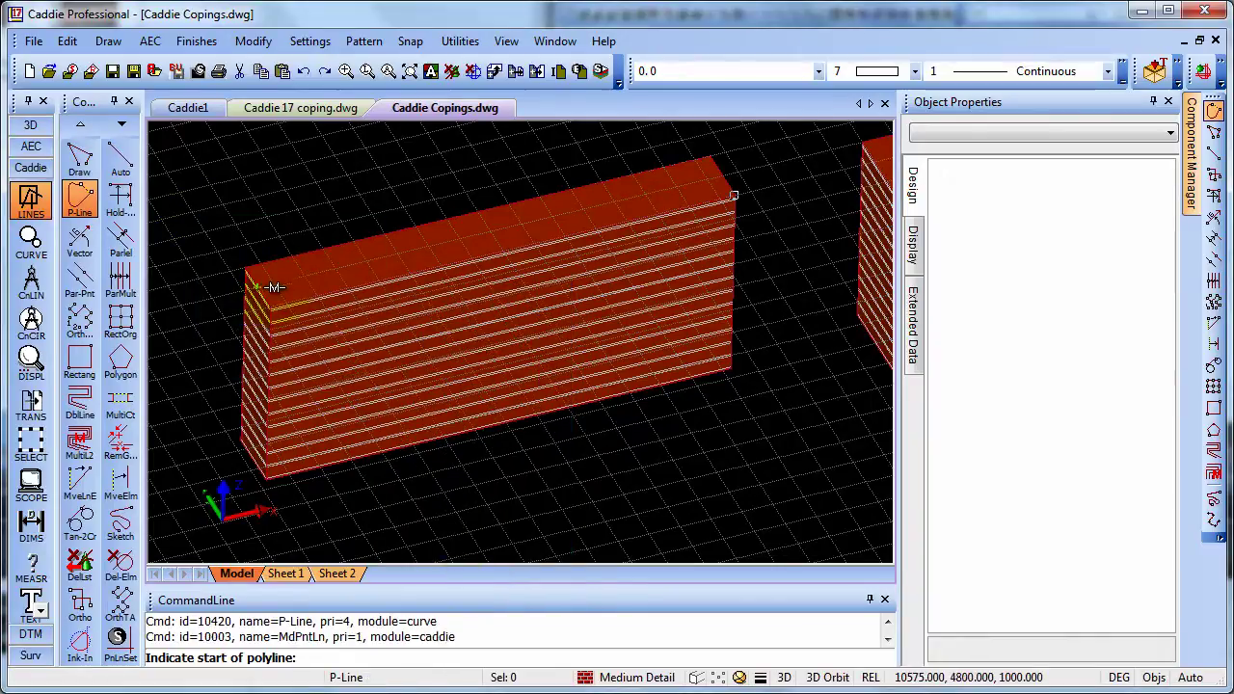
{"action": "left_click", "coordinate": [273, 284]}
{"action": "right_click", "coordinate": [489, 242]}
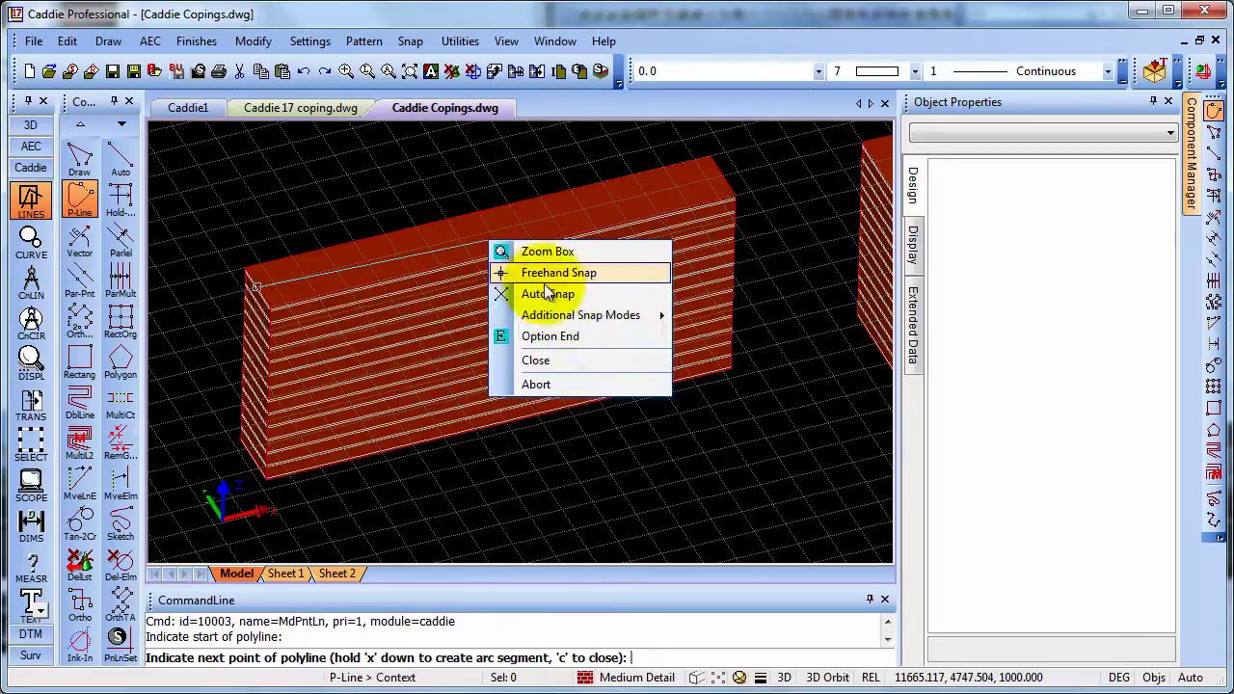
{"action": "mouse_move", "coordinate": [575, 317]}
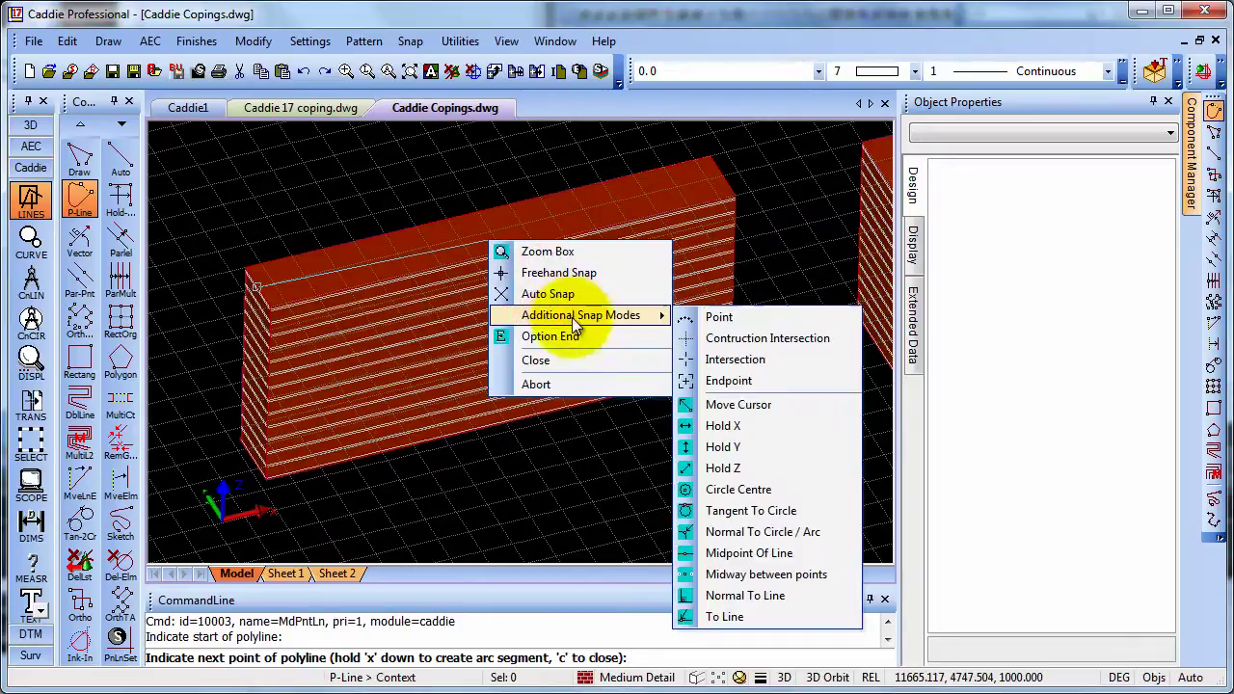
{"action": "left_click", "coordinate": [763, 554]}
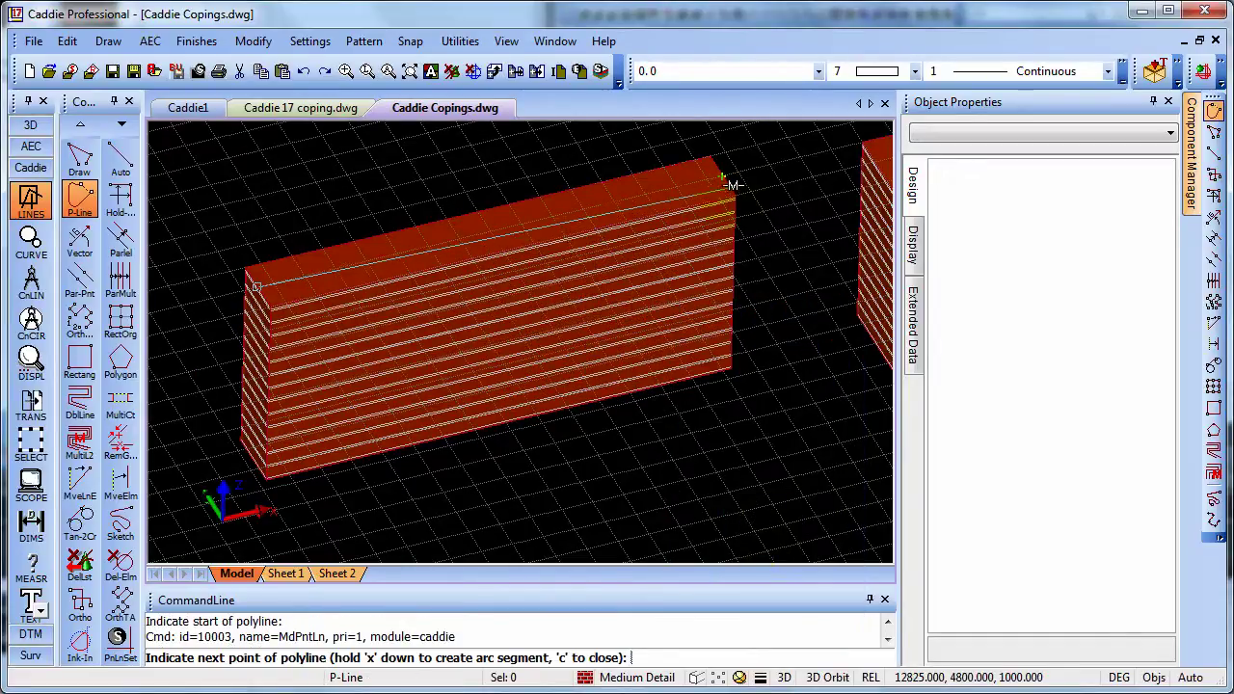
{"action": "left_click", "coordinate": [725, 177]}
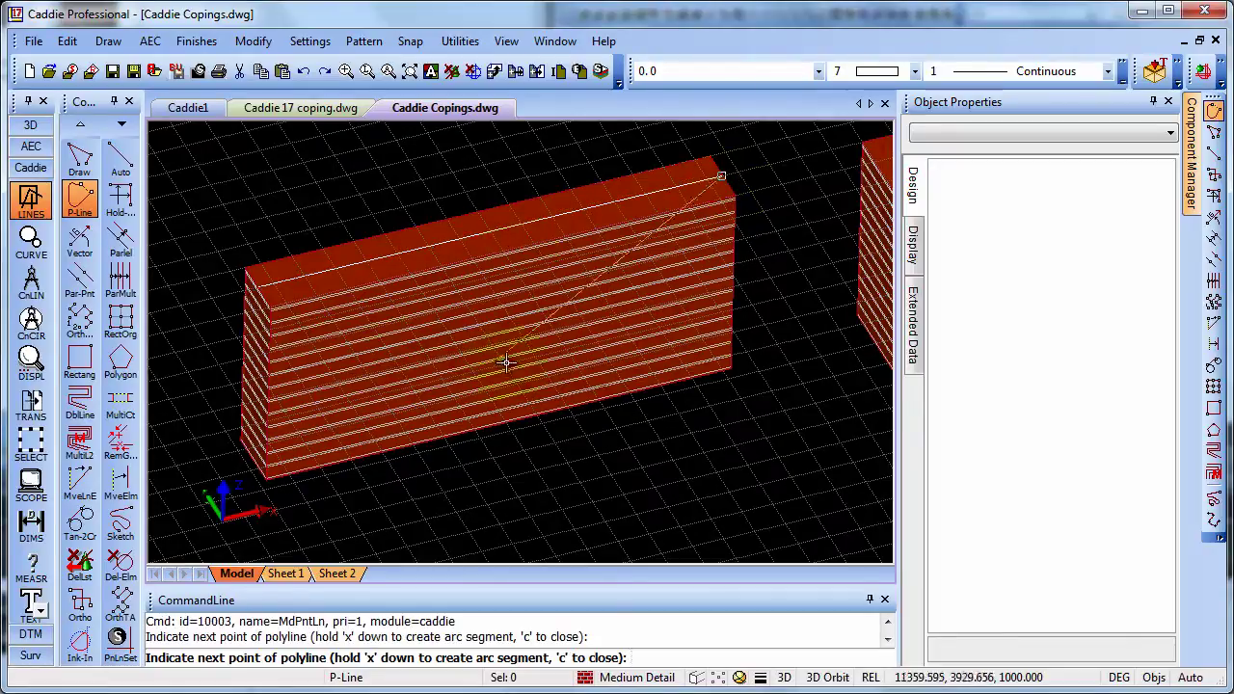
{"action": "right_click", "coordinate": [757, 280]}
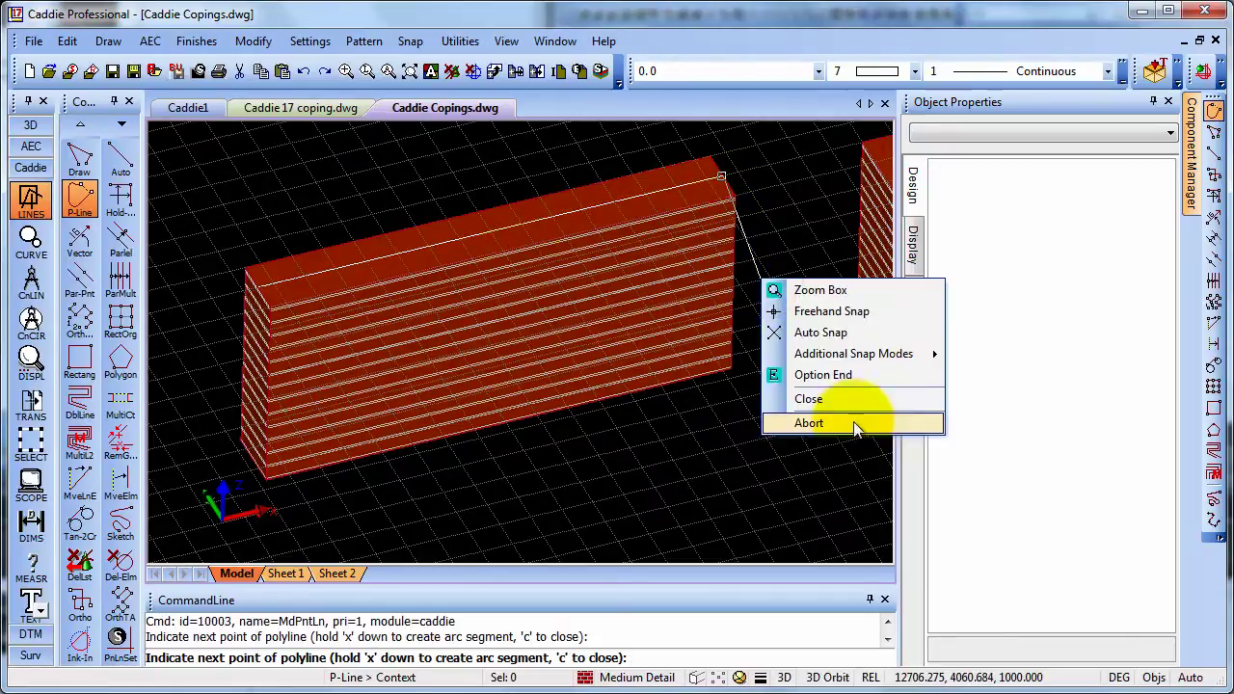
{"action": "left_click", "coordinate": [835, 376]}
{"action": "left_click", "coordinate": [388, 256]}
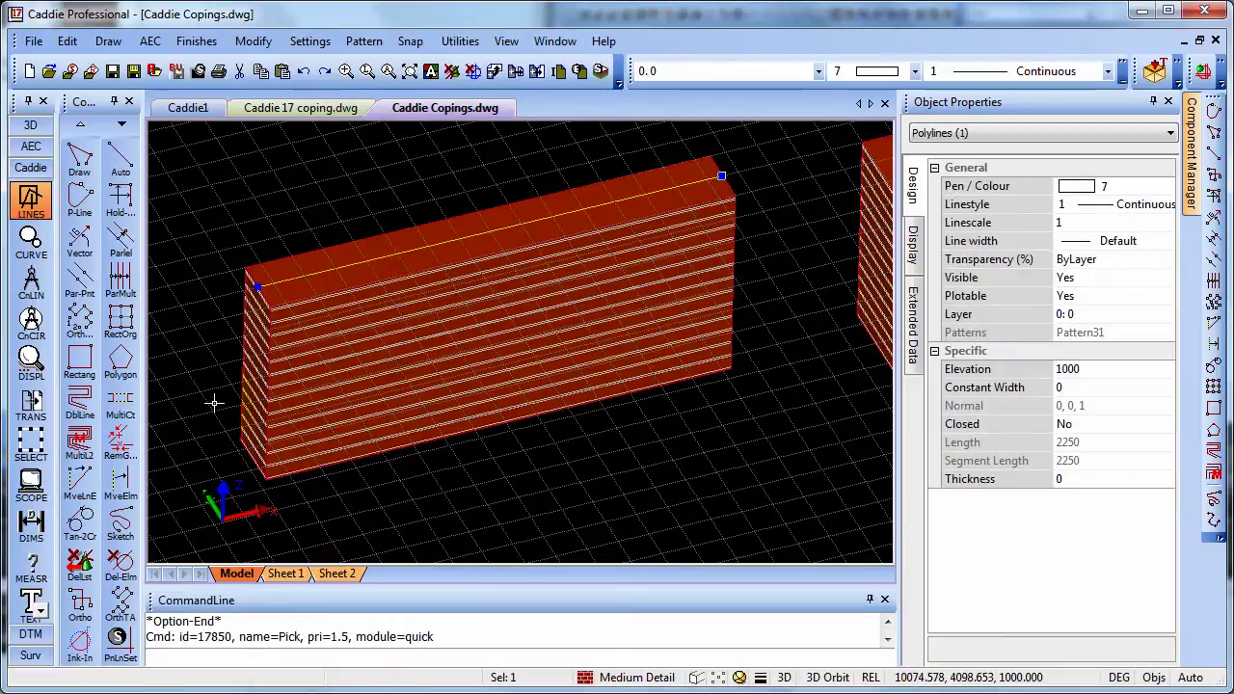
Create a beam structural member with the Coping 1 style, bottom-centre origin and Polyline profile source from the straight wall's centre polyline.
{"action": "left_click", "coordinate": [31, 146]}
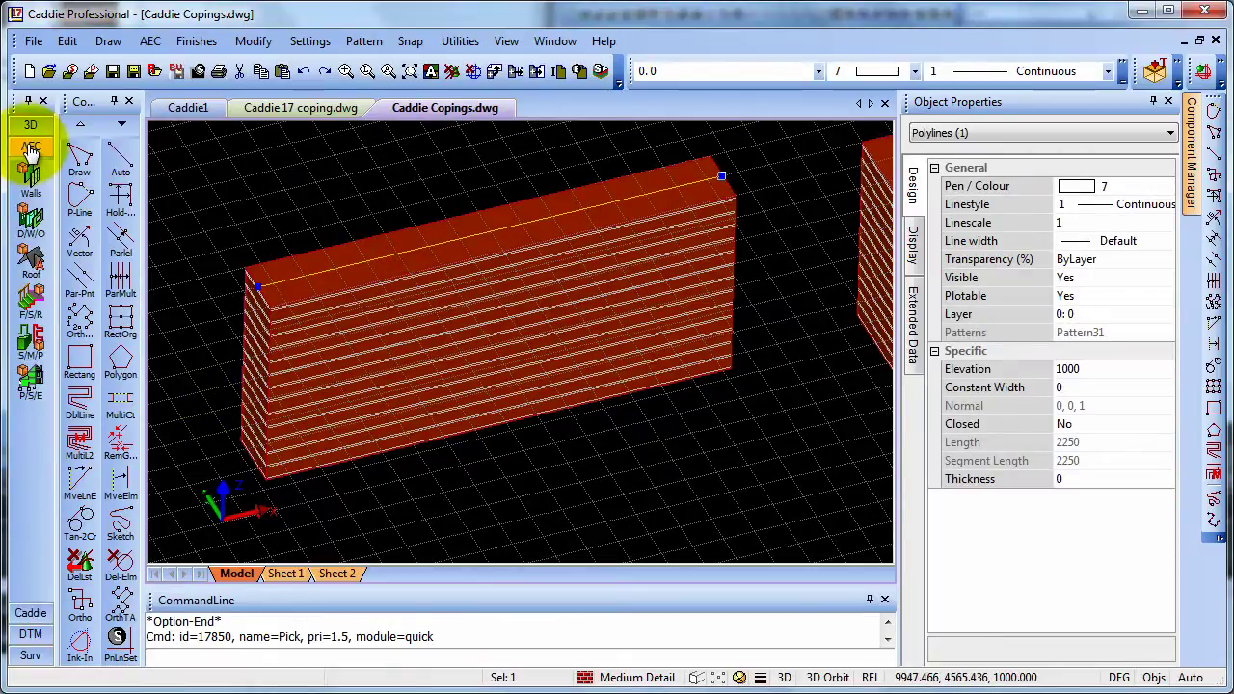
{"action": "left_click", "coordinate": [31, 339]}
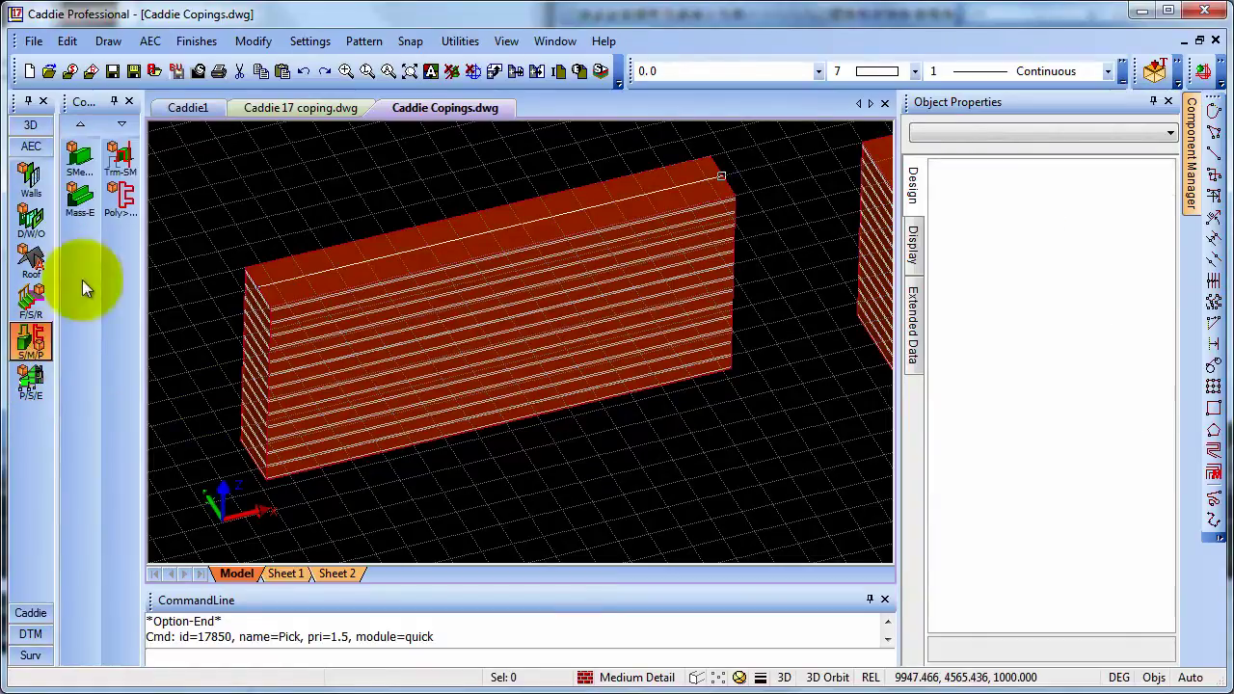
{"action": "left_click", "coordinate": [80, 156]}
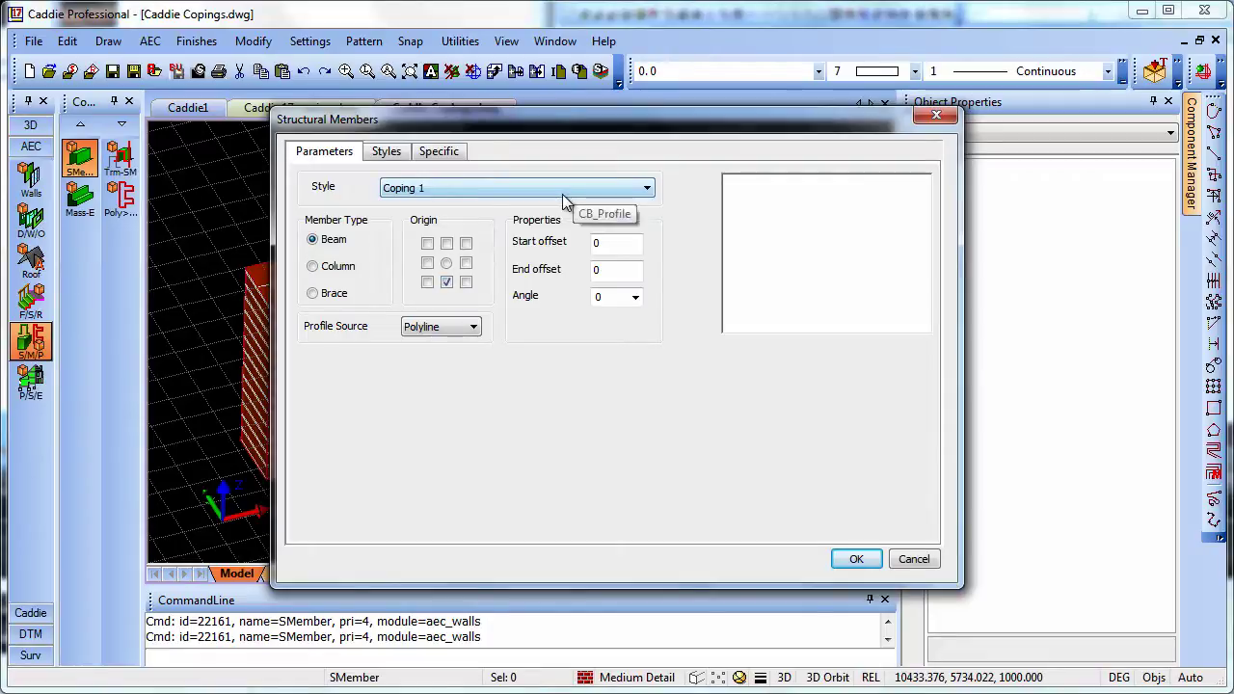
{"action": "left_click", "coordinate": [856, 560]}
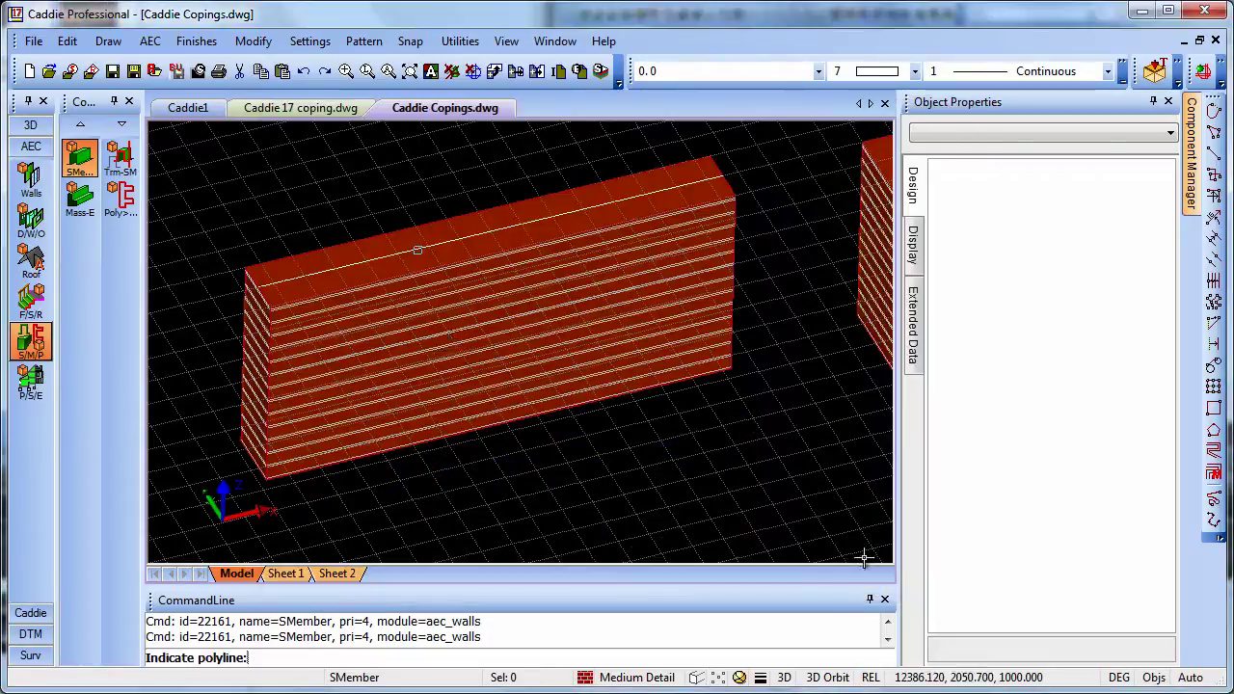
{"action": "left_click", "coordinate": [353, 265]}
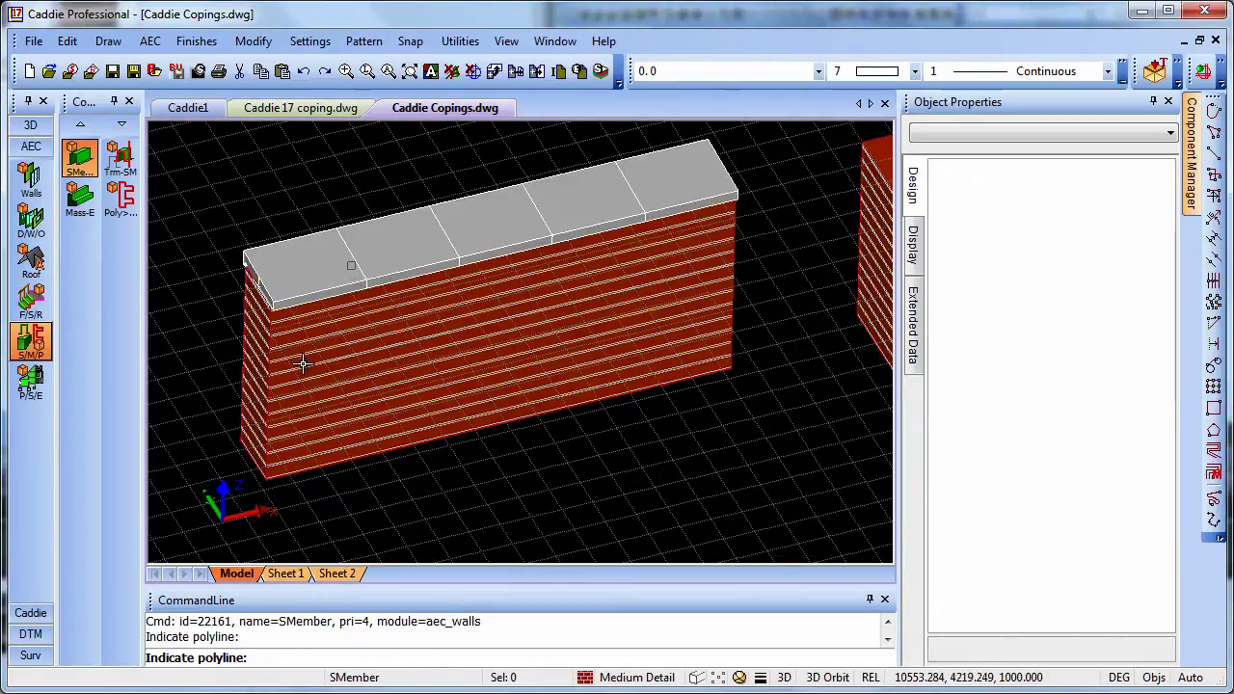
{"action": "key", "text": "Escape"}
Try to extend the straight wall's coping past the wall by moving its start grip outward.
{"action": "left_click", "coordinate": [319, 261]}
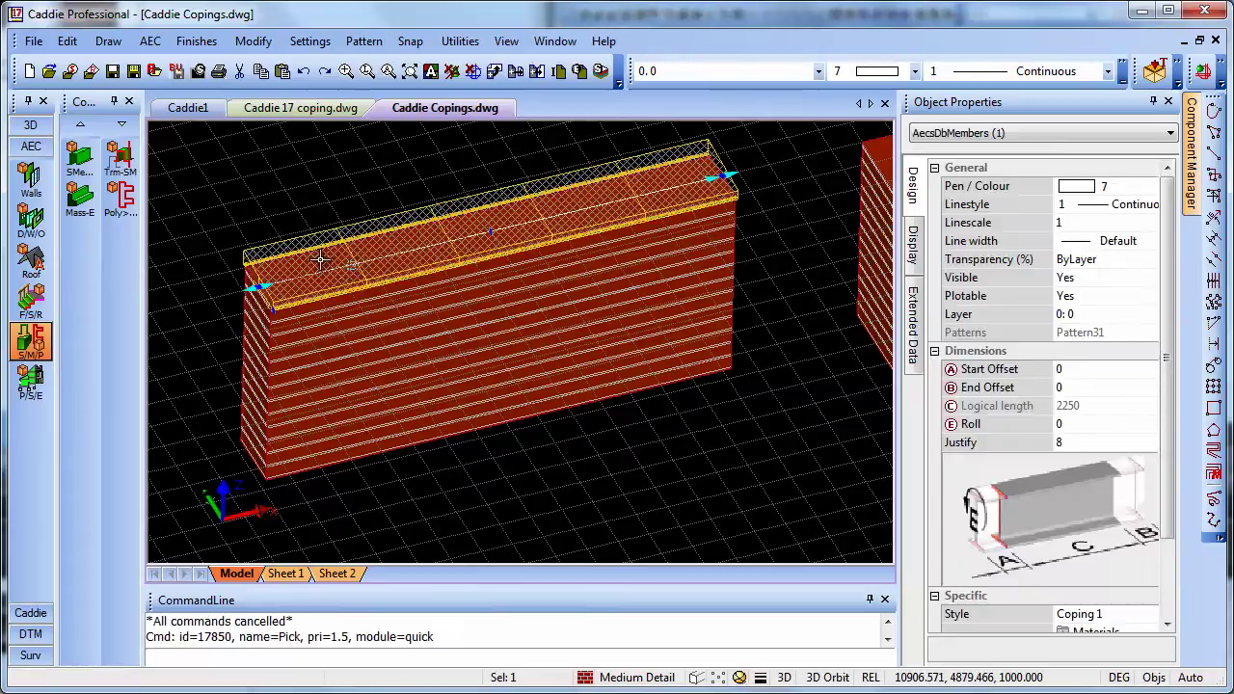
{"action": "left_click", "coordinate": [253, 285]}
{"action": "left_click", "coordinate": [183, 306]}
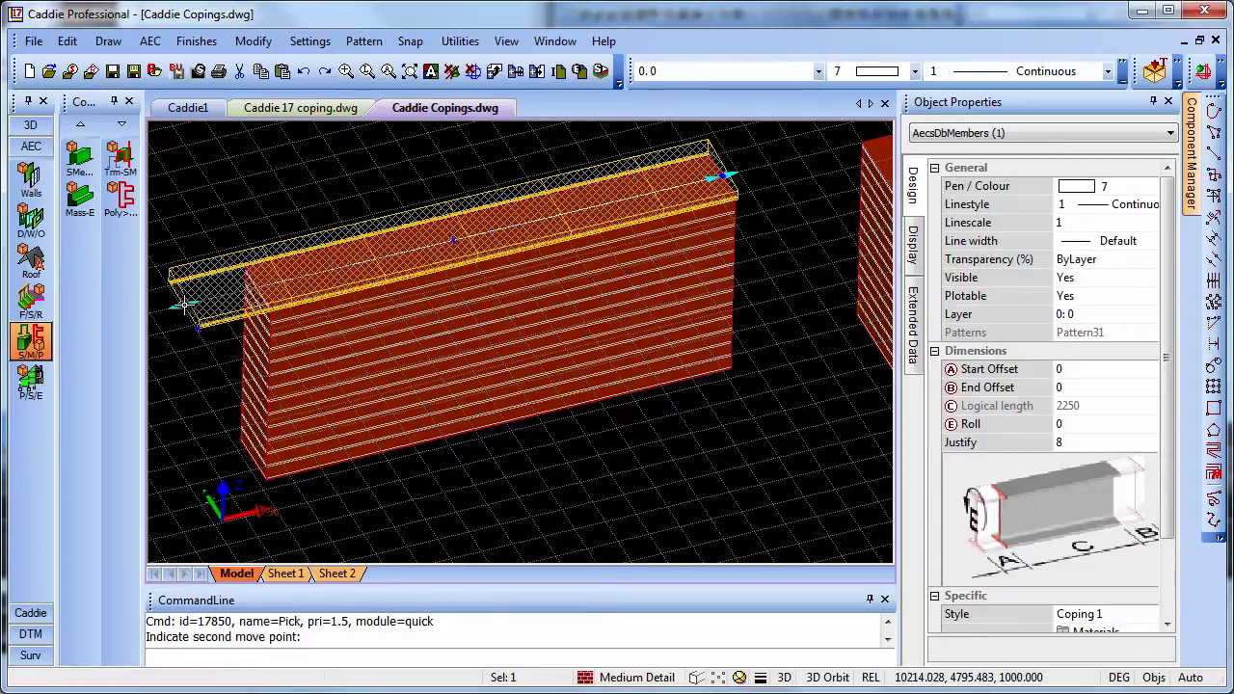
Undo the grip move, set the coping's start offset to -30 and open its end offset for editing.
{"action": "left_click", "coordinate": [1092, 373]}
{"action": "key", "text": "ctrl+z"}
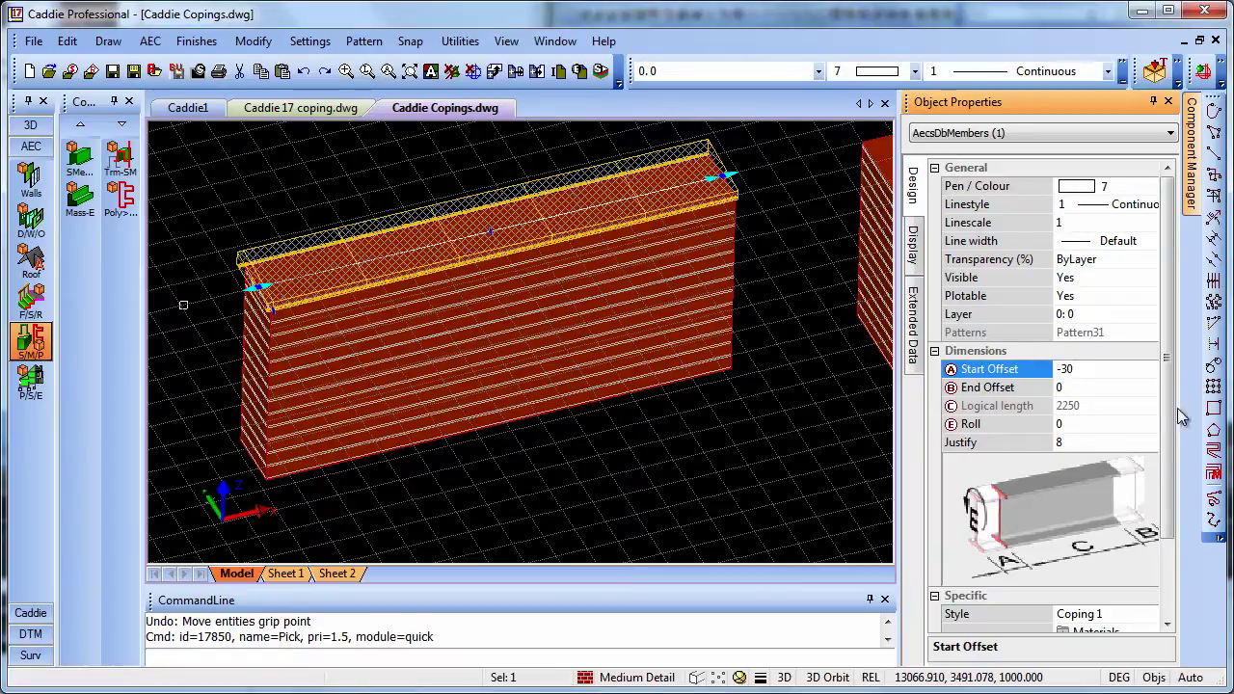
{"action": "left_click", "coordinate": [1080, 388]}
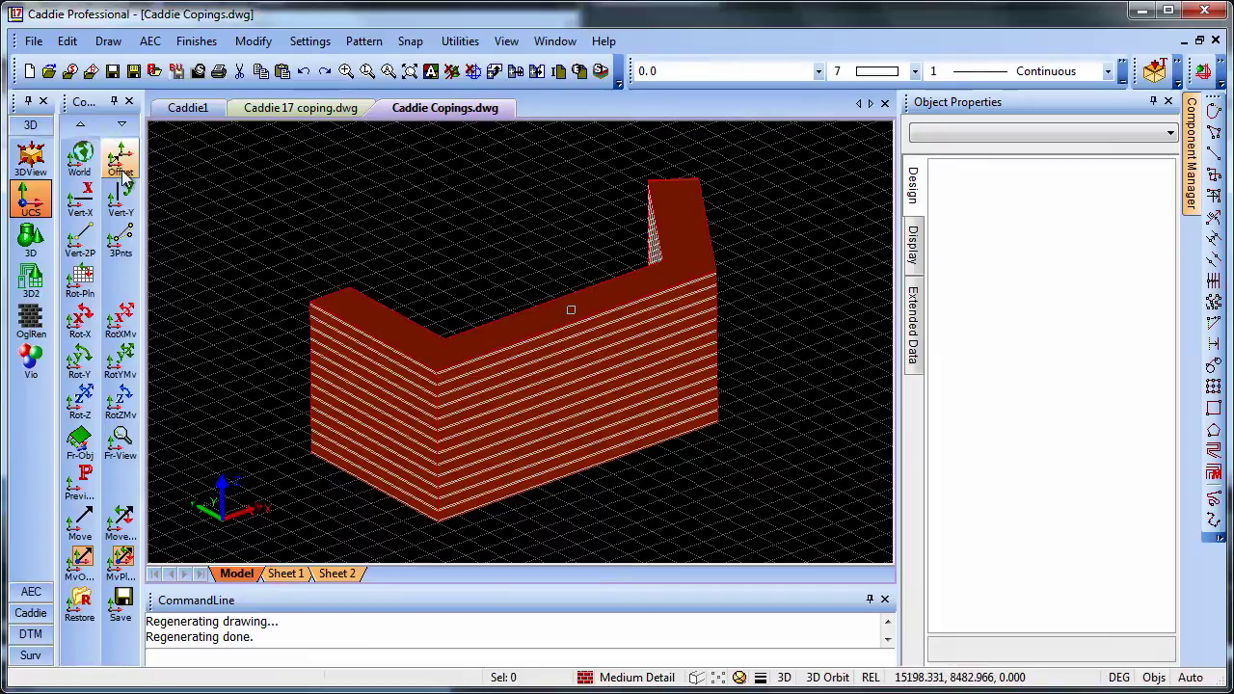
Reset the UCS to World and offset it by 1000, picking an upper corner of the three-sided wall as the reference point.
{"action": "left_click", "coordinate": [80, 156]}
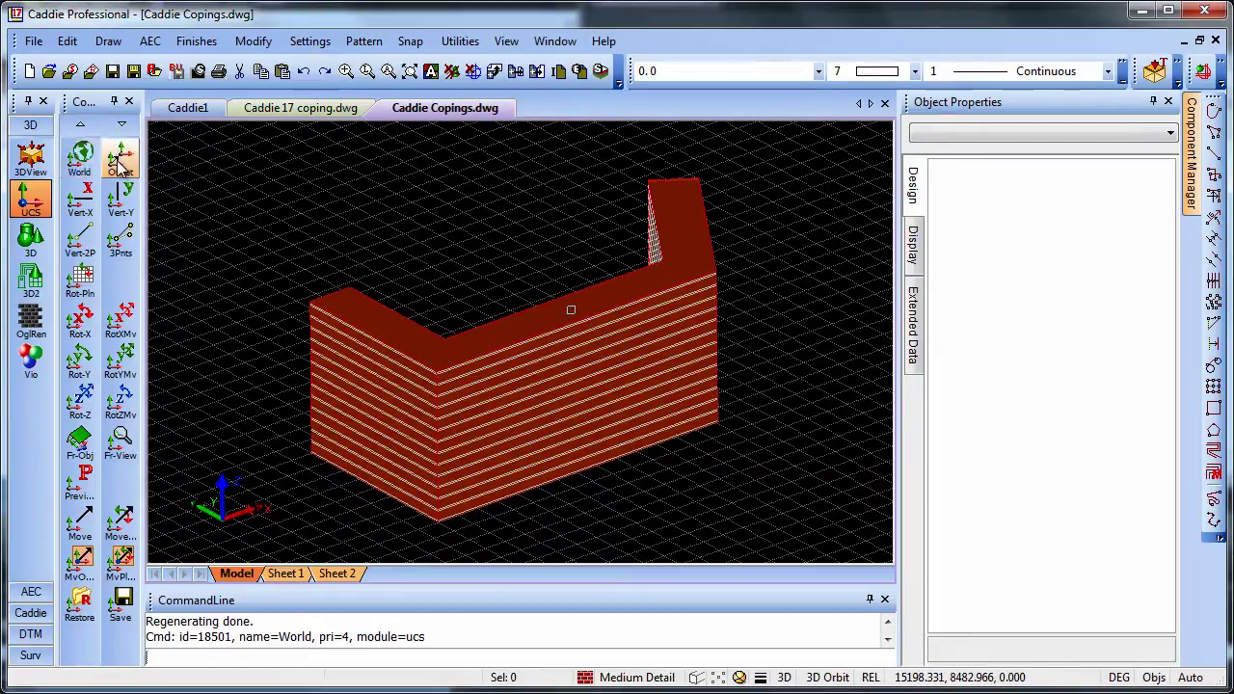
{"action": "left_click", "coordinate": [120, 162]}
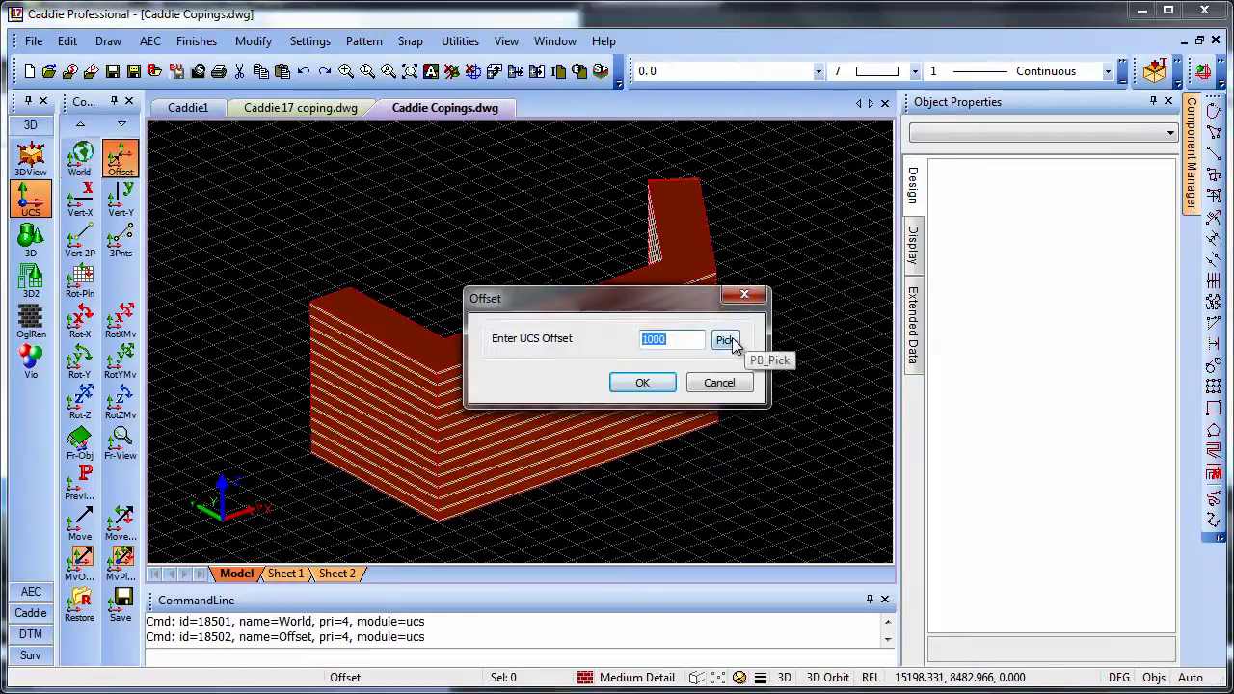
{"action": "left_click", "coordinate": [731, 343]}
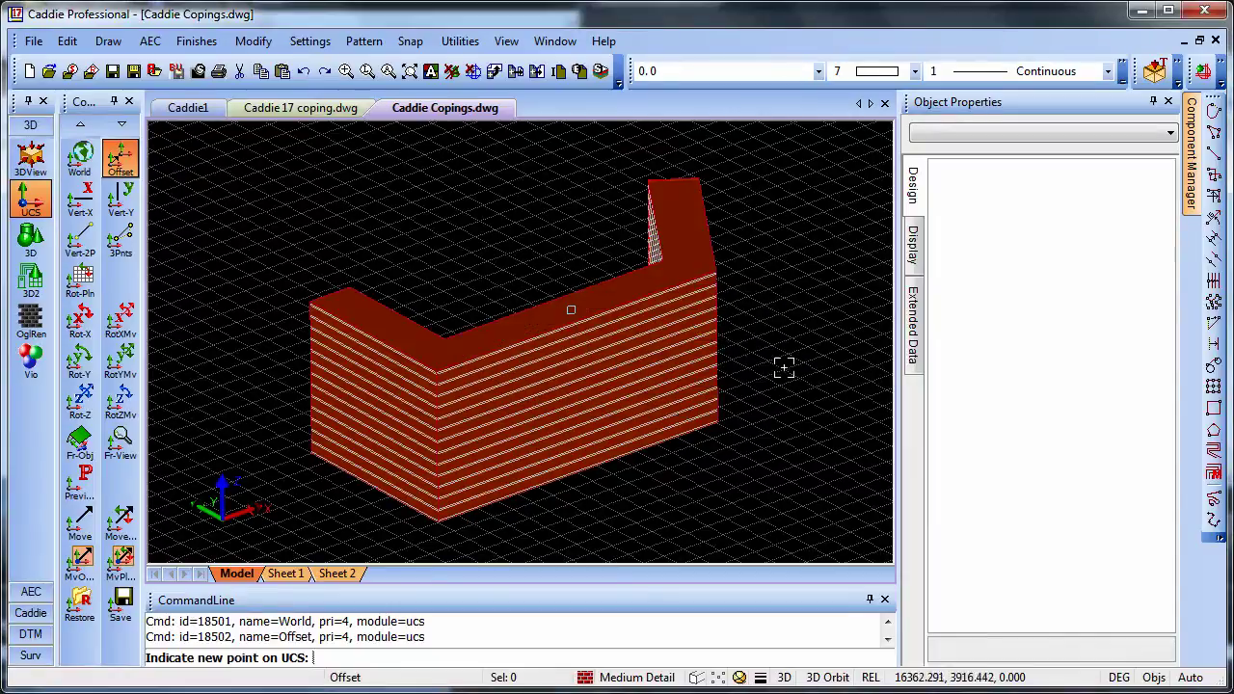
{"action": "left_click", "coordinate": [700, 175]}
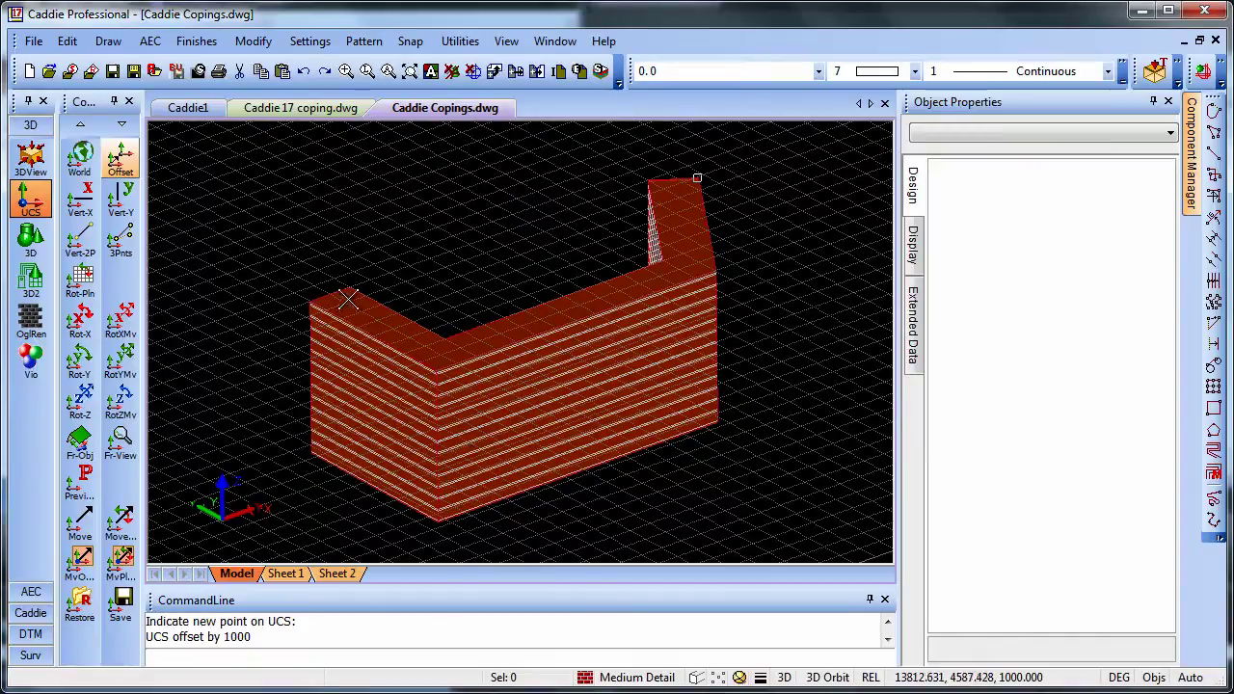
Draw an open polyline along the centre of the three-sided wall's top, from end midpoint to end midpoint through the middle of both corners.
{"action": "left_click", "coordinate": [30, 612]}
{"action": "left_click", "coordinate": [30, 199]}
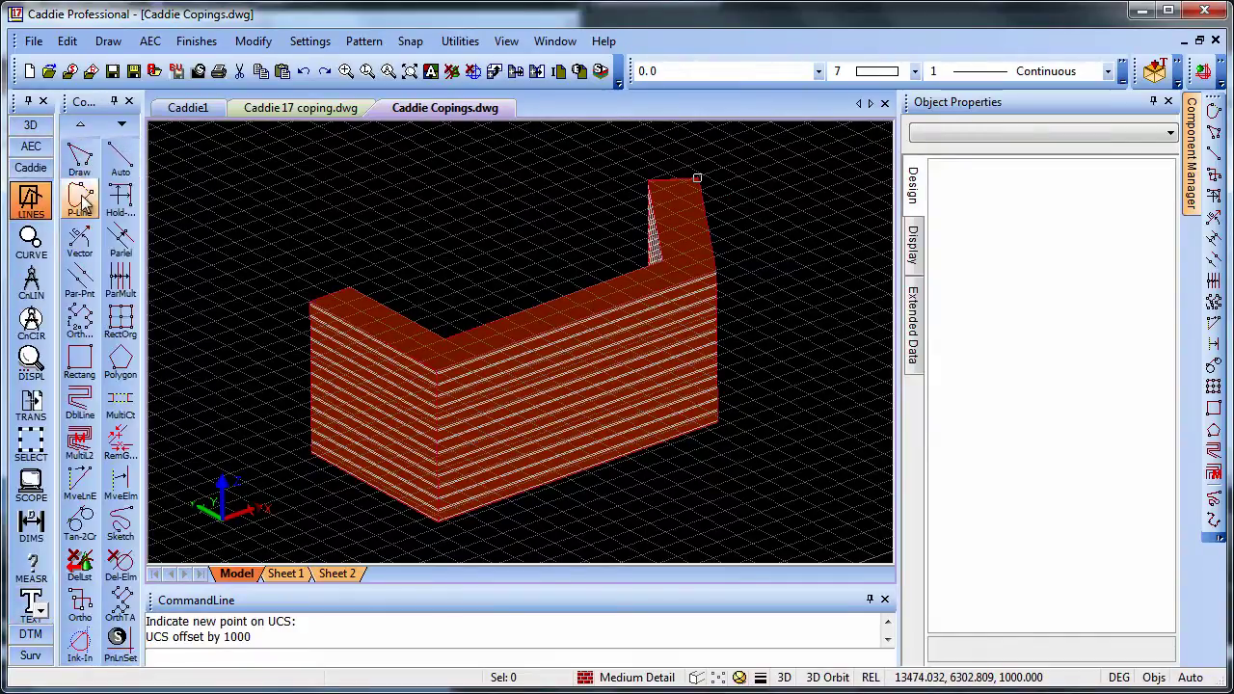
{"action": "left_click", "coordinate": [80, 198]}
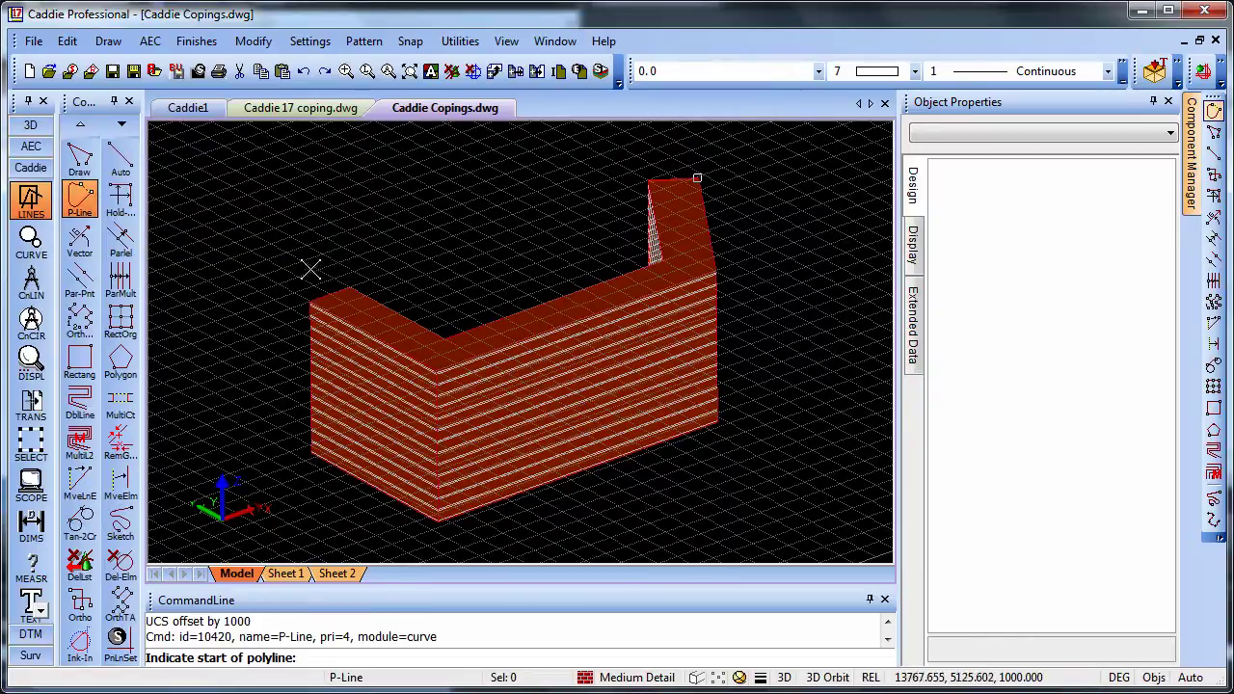
{"action": "left_click", "coordinate": [329, 294]}
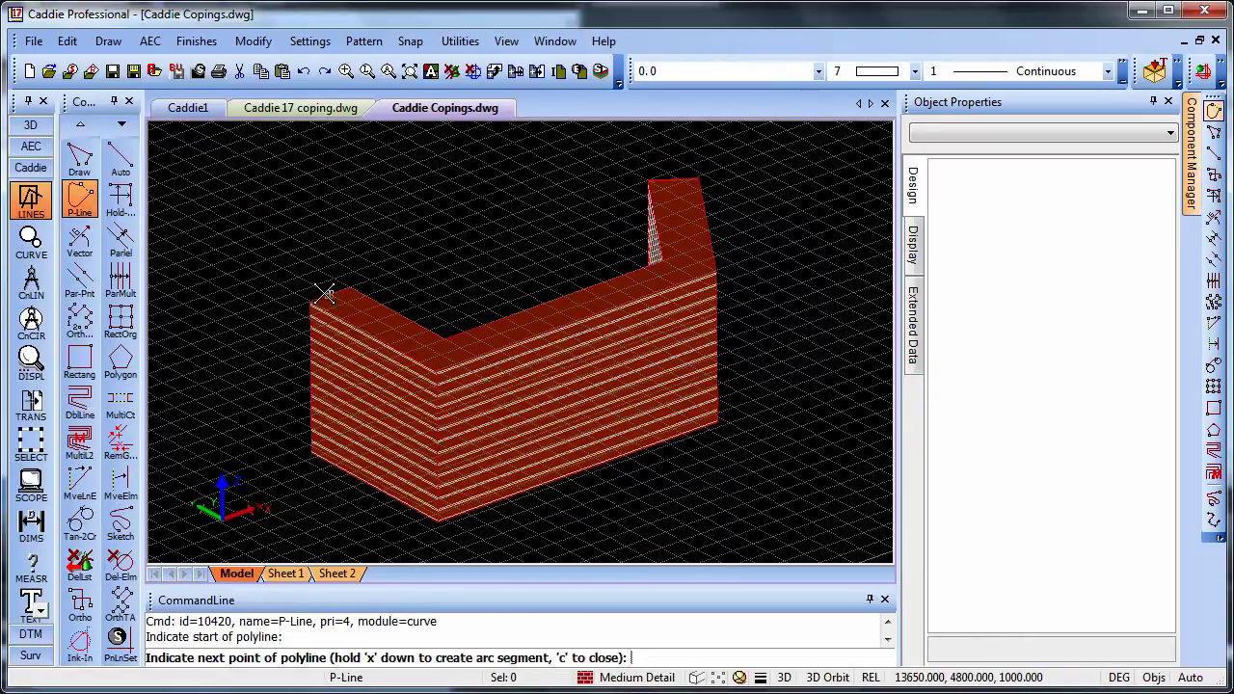
{"action": "left_click", "coordinate": [439, 354]}
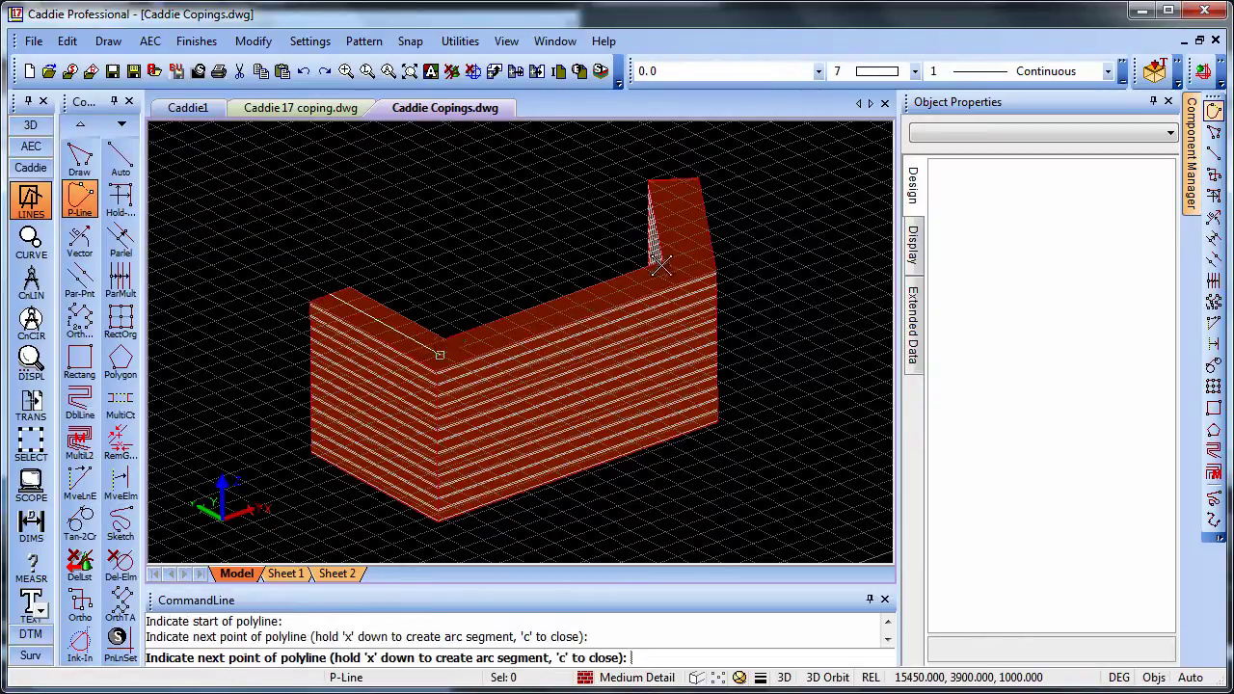
{"action": "right_click", "coordinate": [575, 236]}
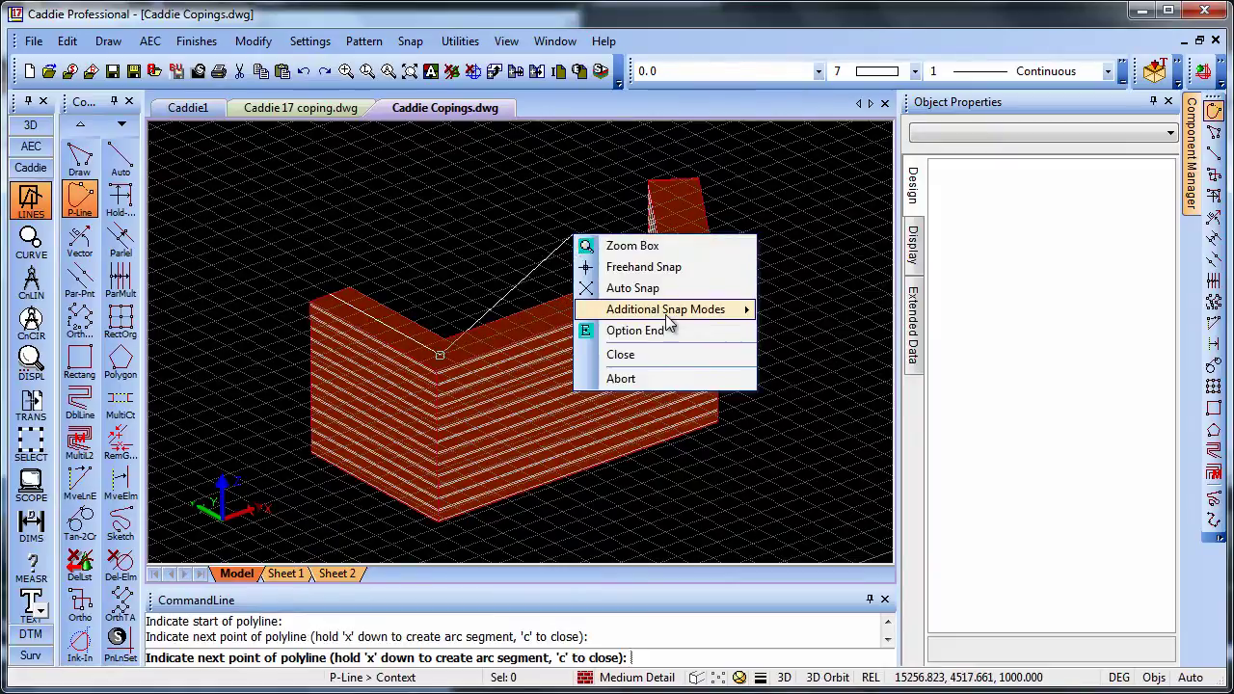
{"action": "mouse_move", "coordinate": [675, 309]}
{"action": "left_click", "coordinate": [885, 565]}
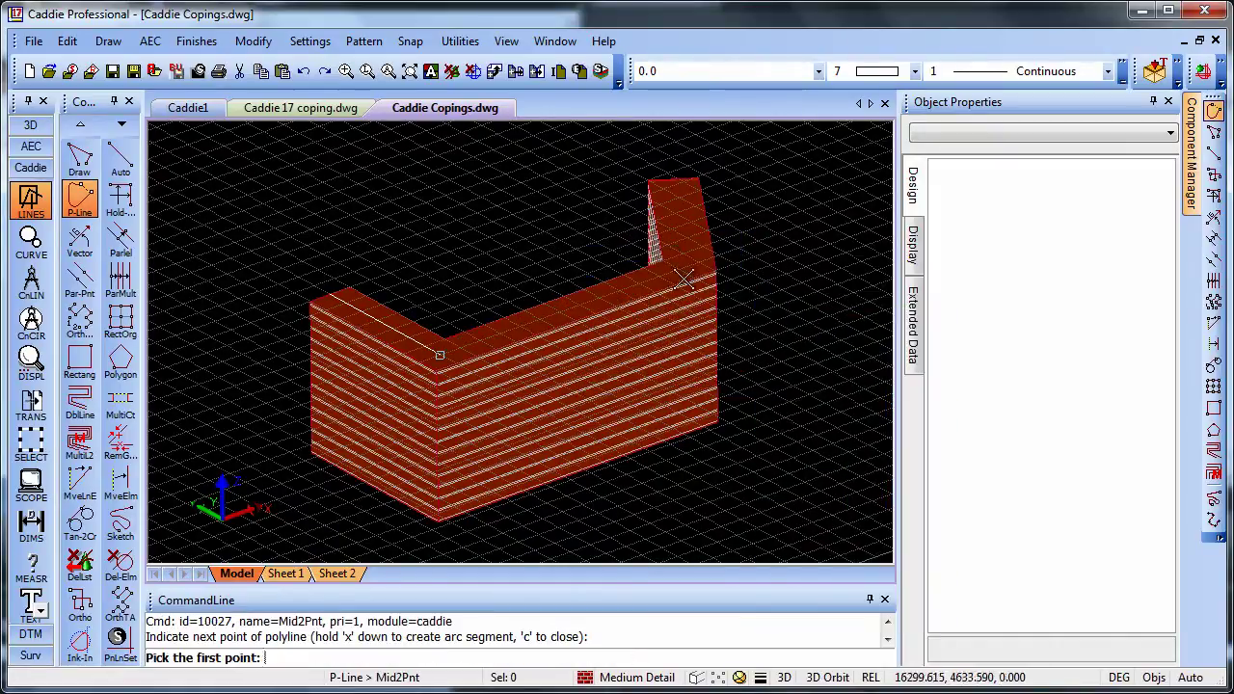
{"action": "left_click", "coordinate": [663, 260]}
{"action": "left_click", "coordinate": [719, 273]}
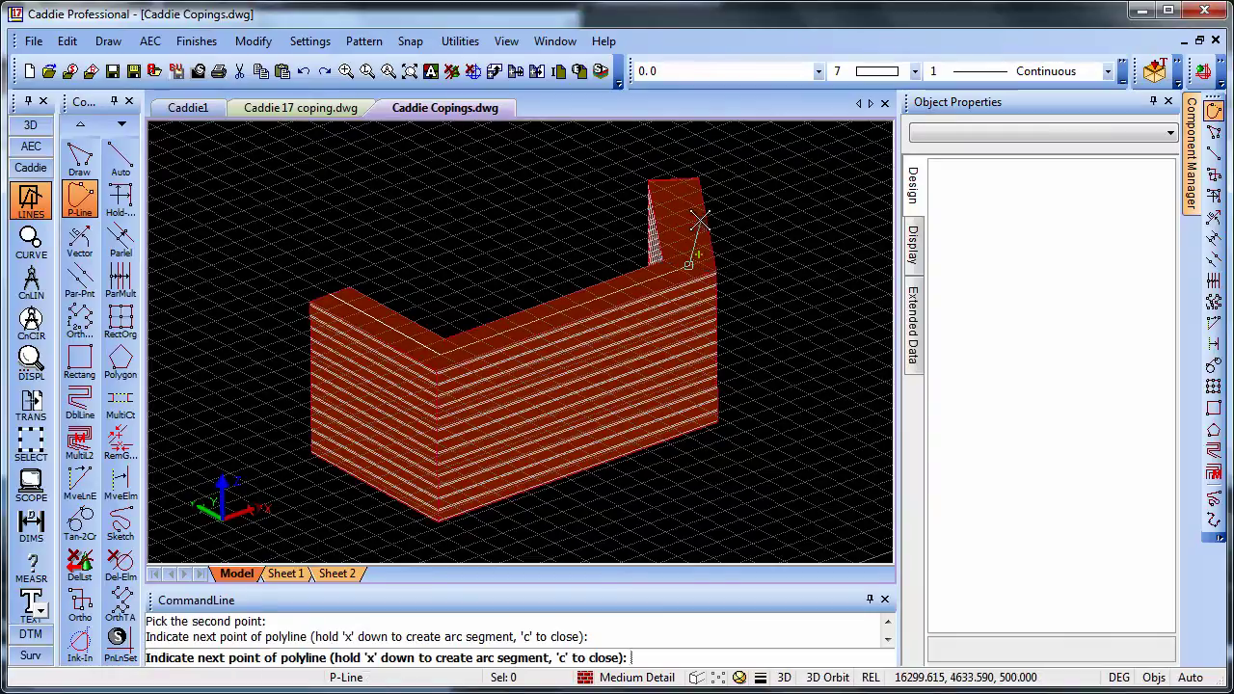
{"action": "left_click", "coordinate": [672, 180]}
{"action": "right_click", "coordinate": [686, 210]}
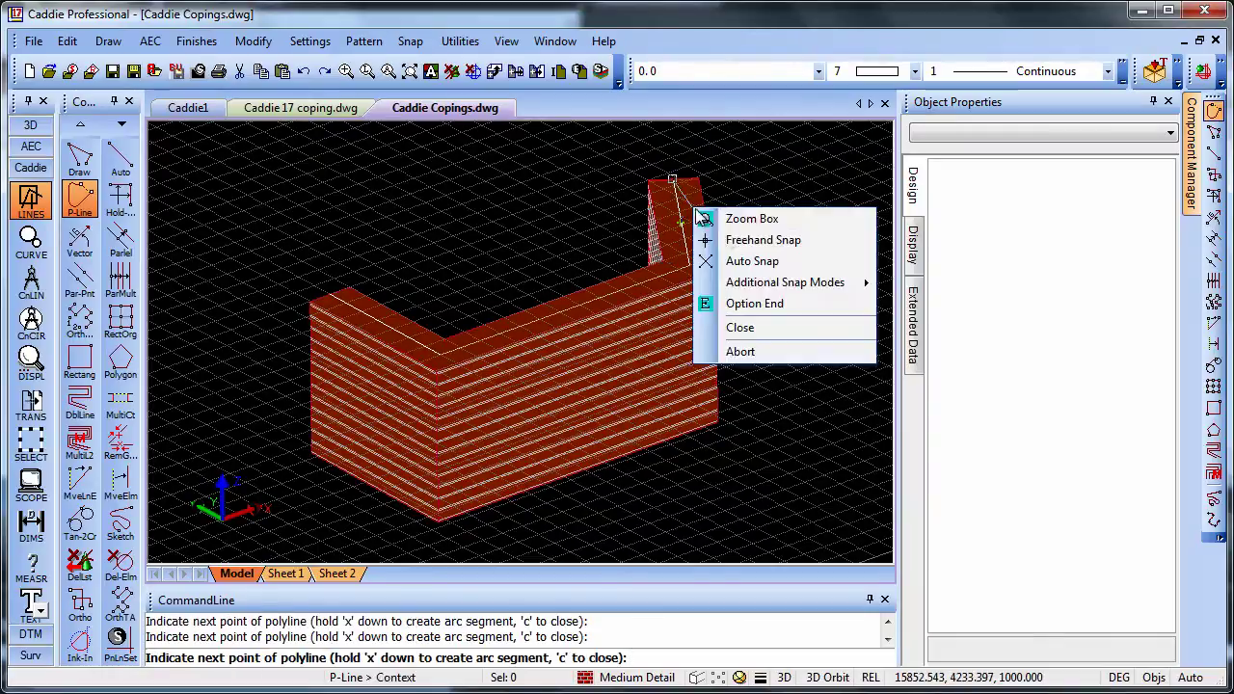
{"action": "left_click", "coordinate": [774, 304]}
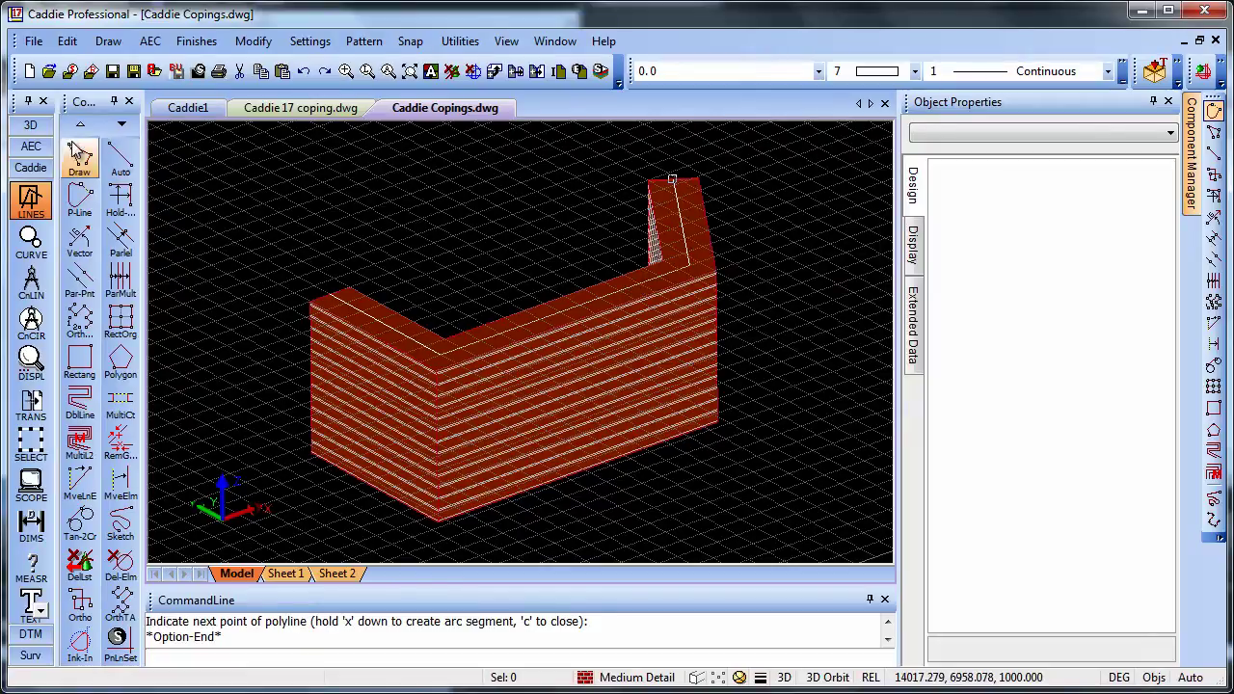
Place a Coping 1 structural member beam with bottom-centre origin along the centre polyline on the three-sided wall.
{"action": "left_click", "coordinate": [32, 147]}
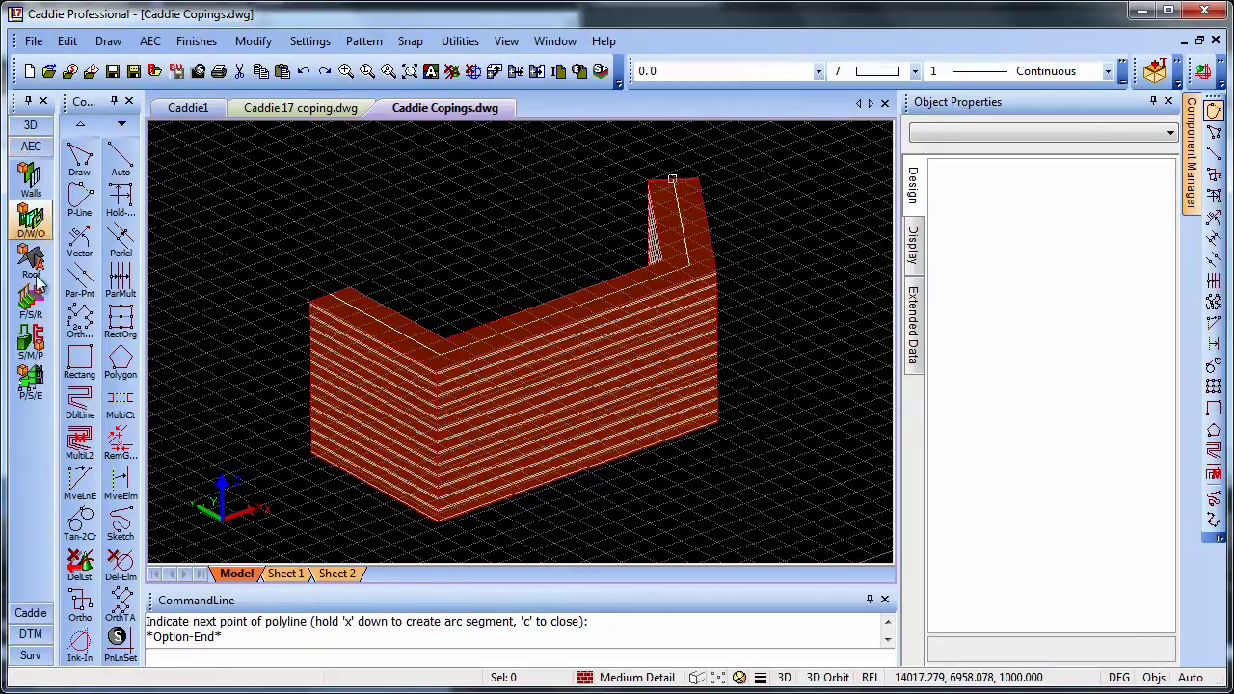
{"action": "left_click", "coordinate": [31, 339]}
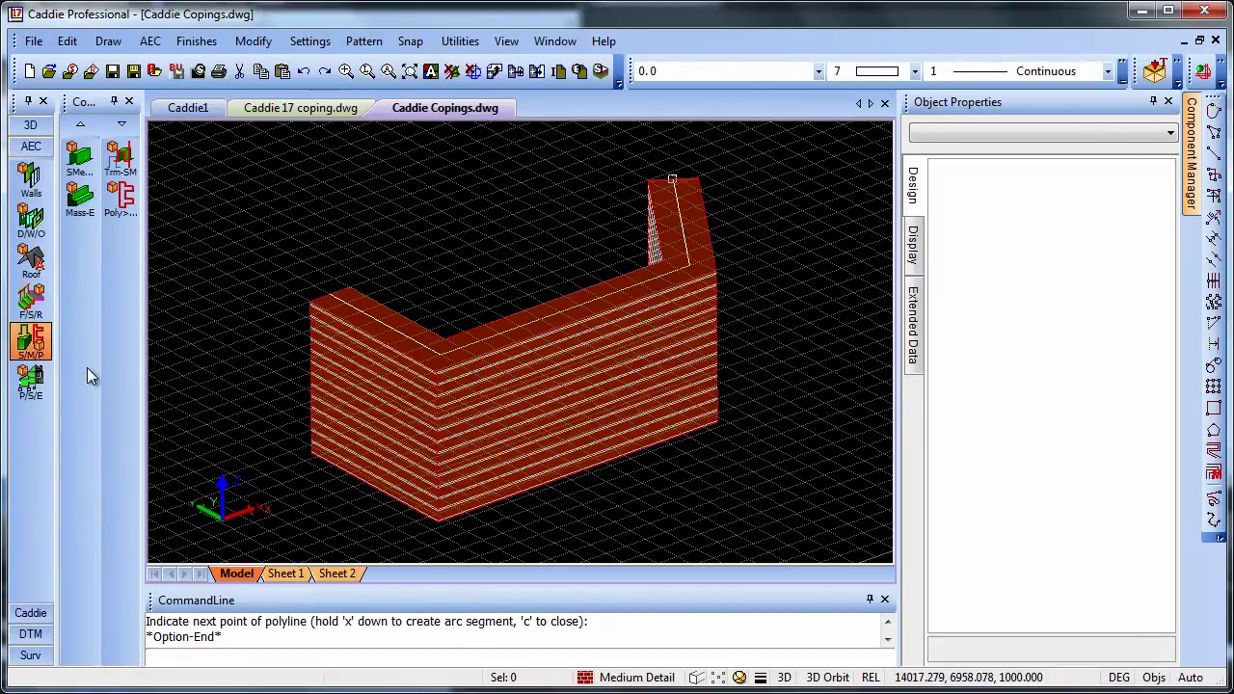
{"action": "left_click", "coordinate": [82, 162]}
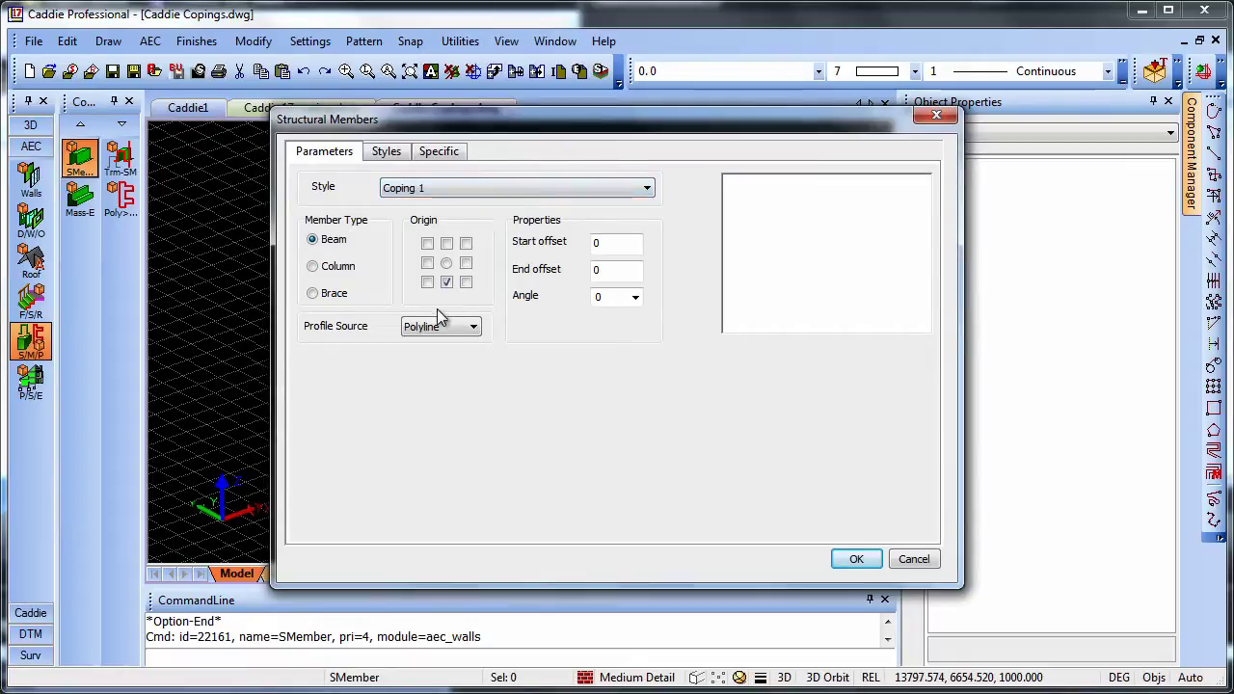
{"action": "left_click", "coordinate": [857, 560]}
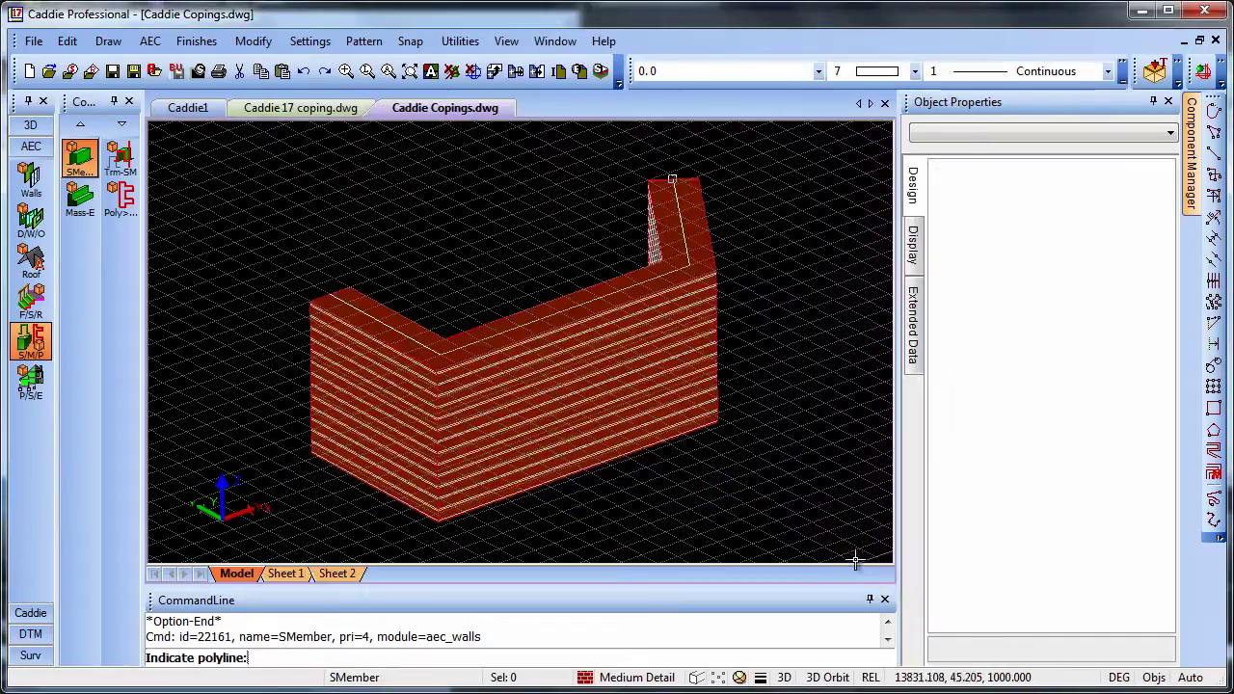
{"action": "left_click", "coordinate": [581, 303]}
{"action": "key", "text": "Escape"}
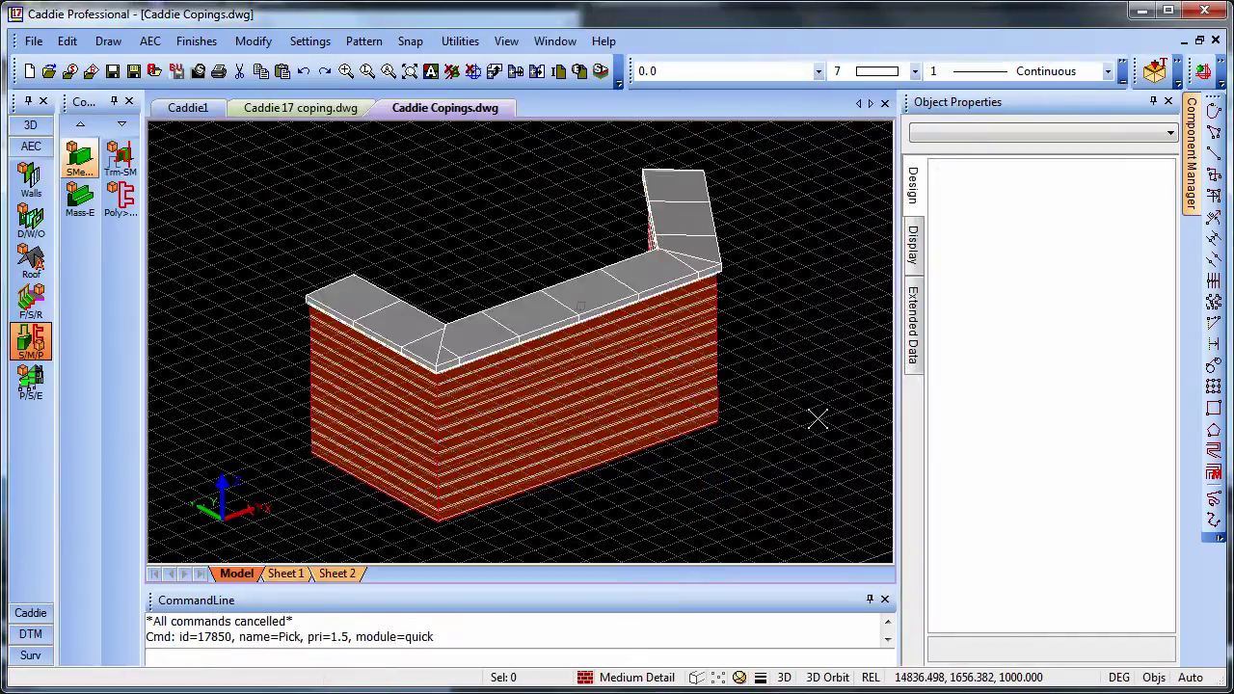
Check the material mapping of the three-sided wall's coping.
{"action": "left_click", "coordinate": [613, 288]}
{"action": "left_click", "coordinate": [1113, 618]}
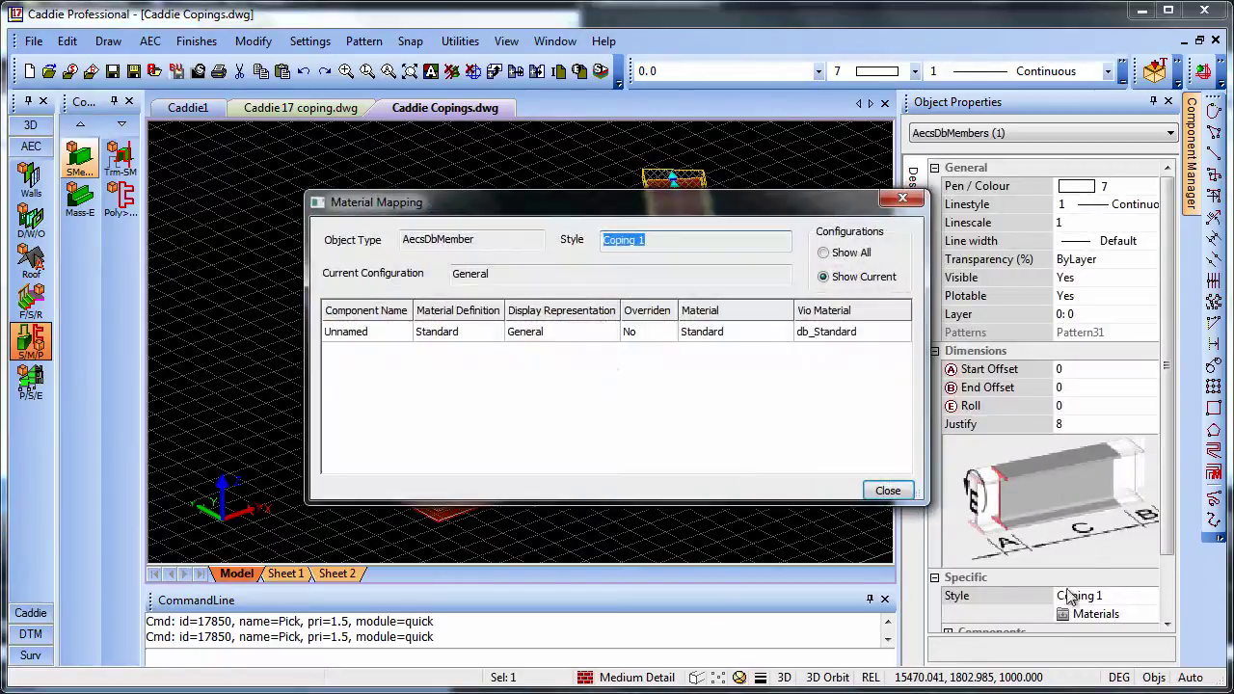
{"action": "left_click", "coordinate": [888, 491]}
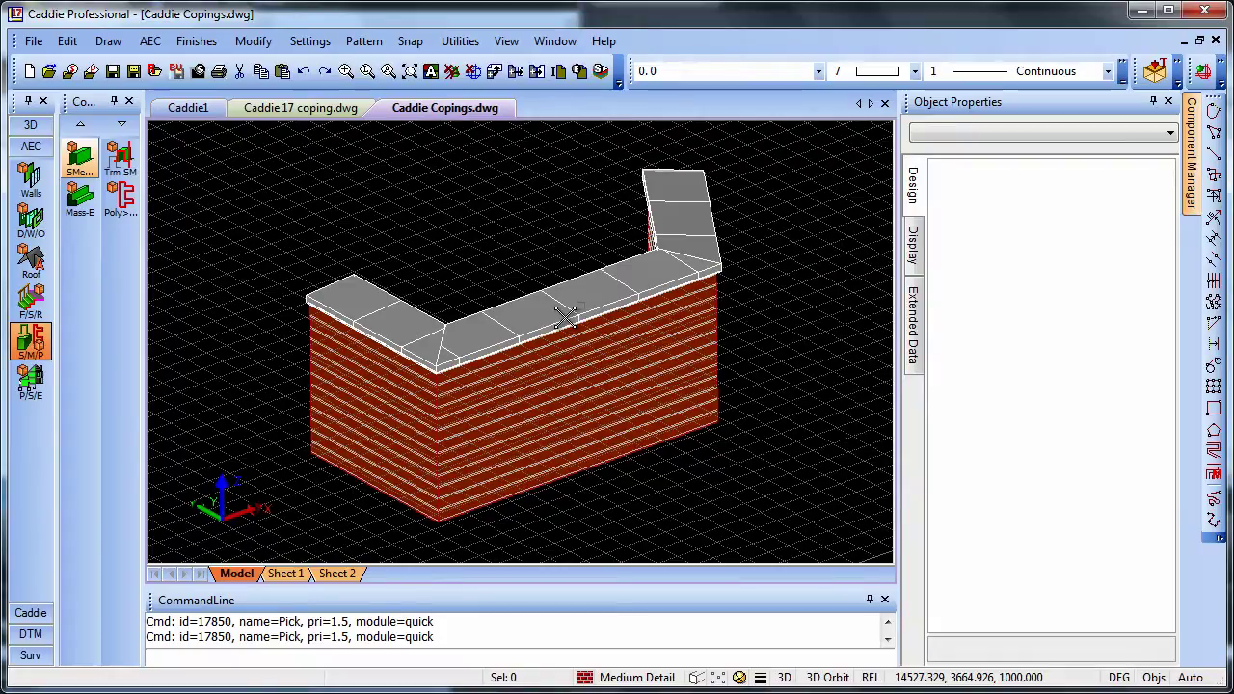
Set the three-sided wall coping's start offset to -30 and its end offset to 30.
{"action": "left_click", "coordinate": [368, 300]}
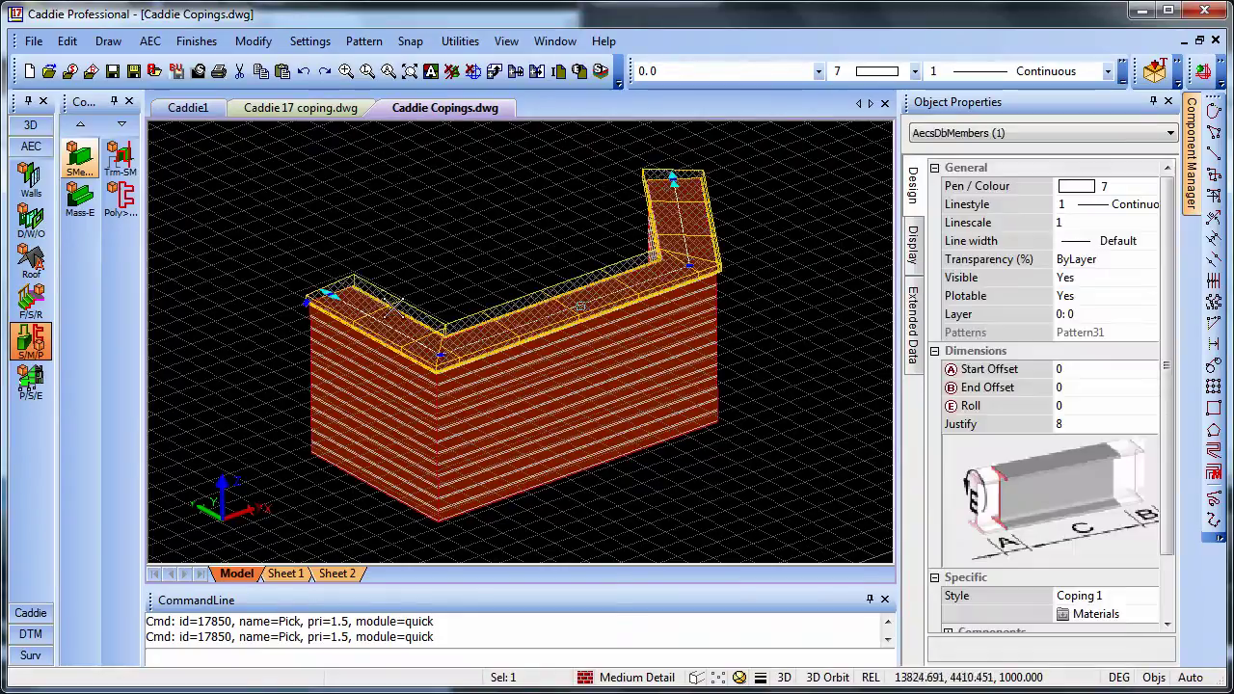
{"action": "left_click", "coordinate": [1059, 372]}
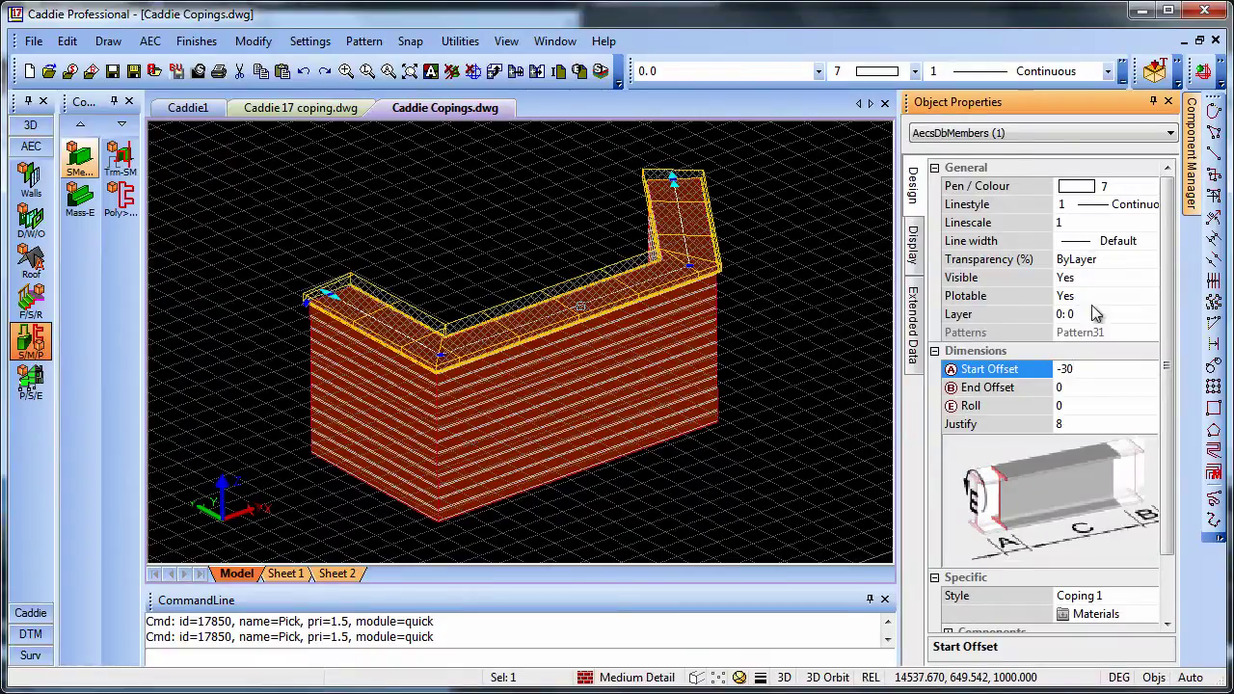
{"action": "left_click", "coordinate": [1061, 387]}
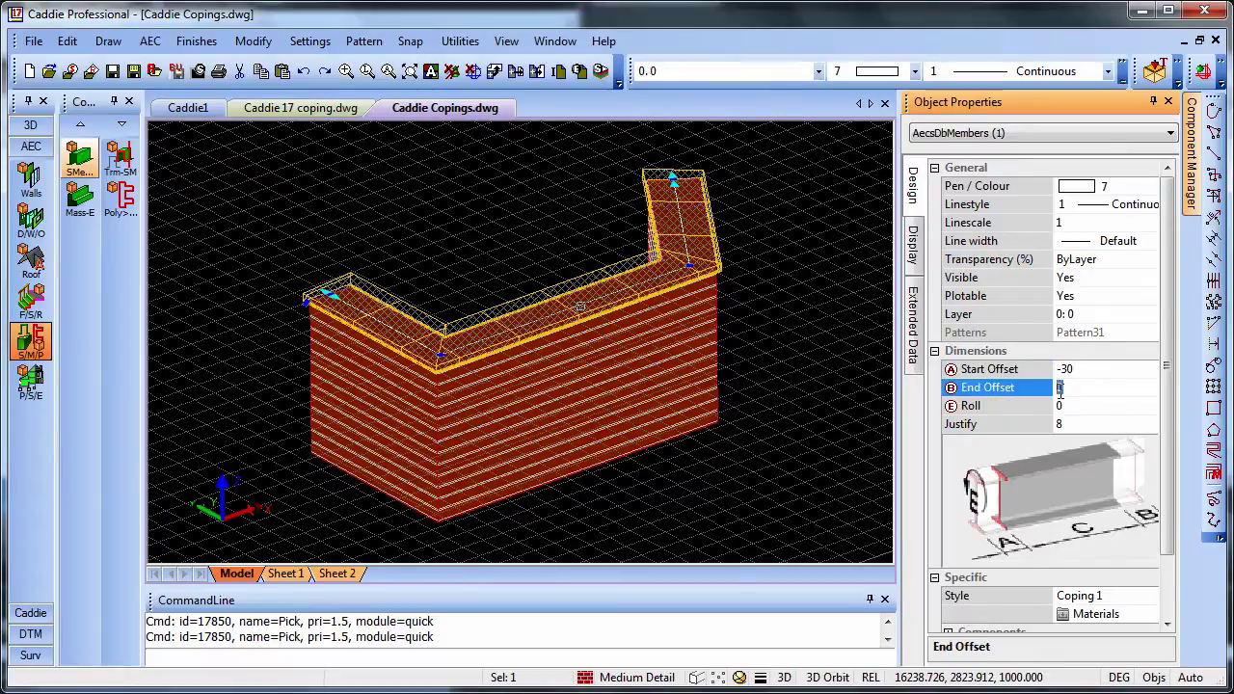
{"action": "type", "text": "30"}
{"action": "key", "text": "Return"}
{"action": "key", "text": "Escape"}
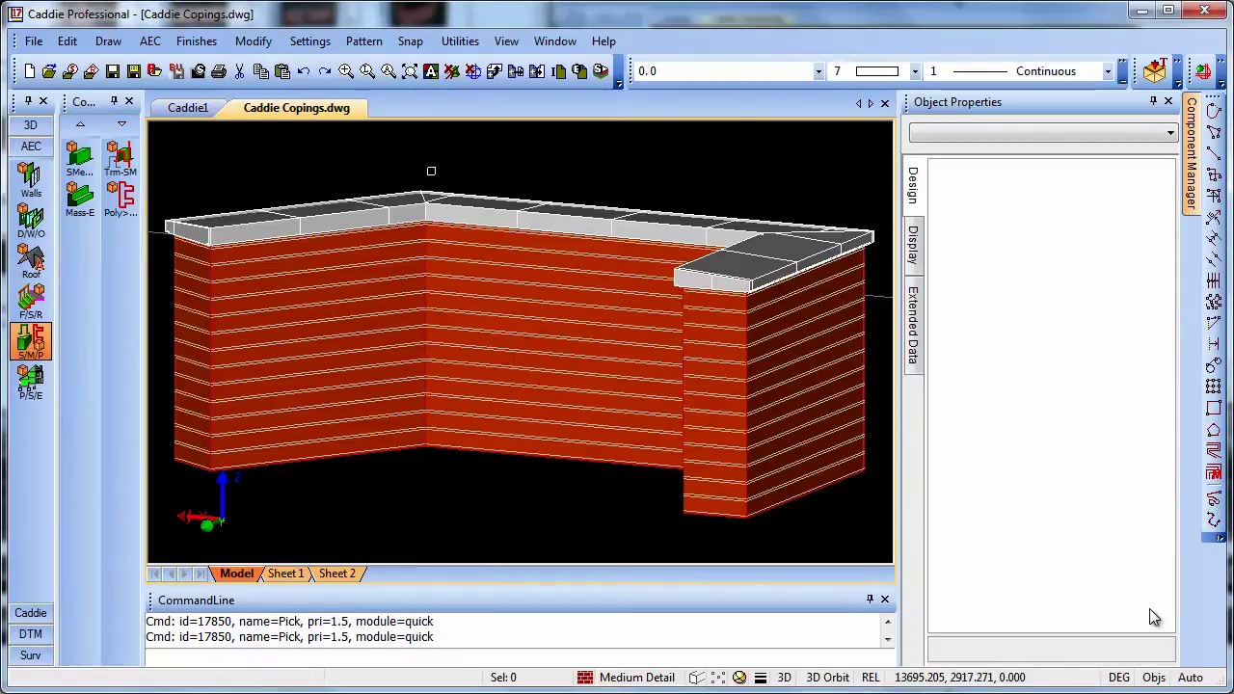
Delete the three-sided wall's coping and reverse the direction of its centre polyline.
{"action": "left_click", "coordinate": [640, 218]}
{"action": "key", "text": "Delete"}
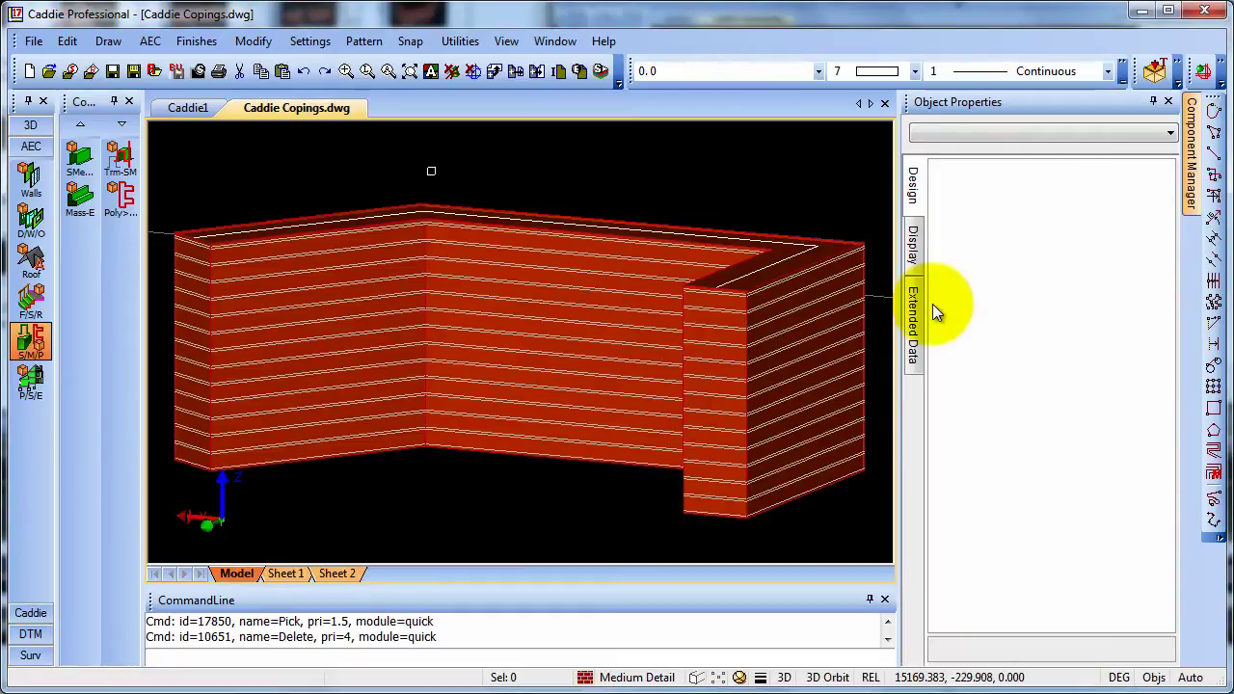
{"action": "left_click", "coordinate": [758, 235]}
{"action": "right_click", "coordinate": [771, 224]}
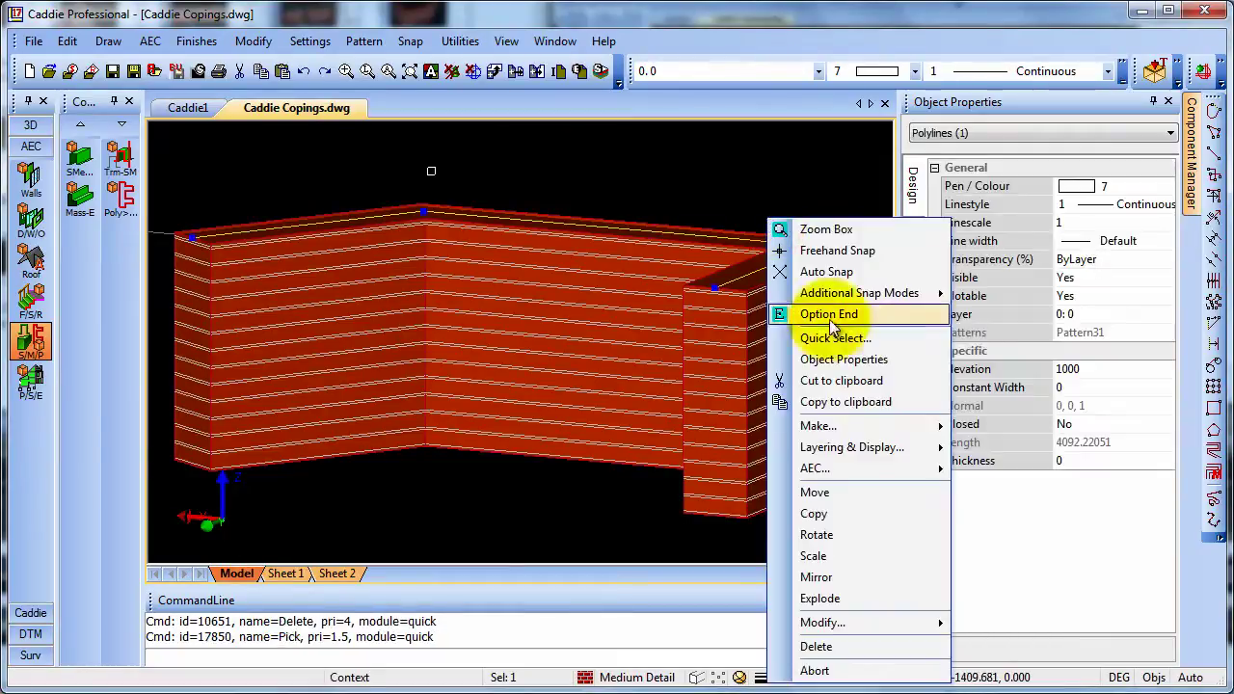
{"action": "mouse_move", "coordinate": [883, 621]}
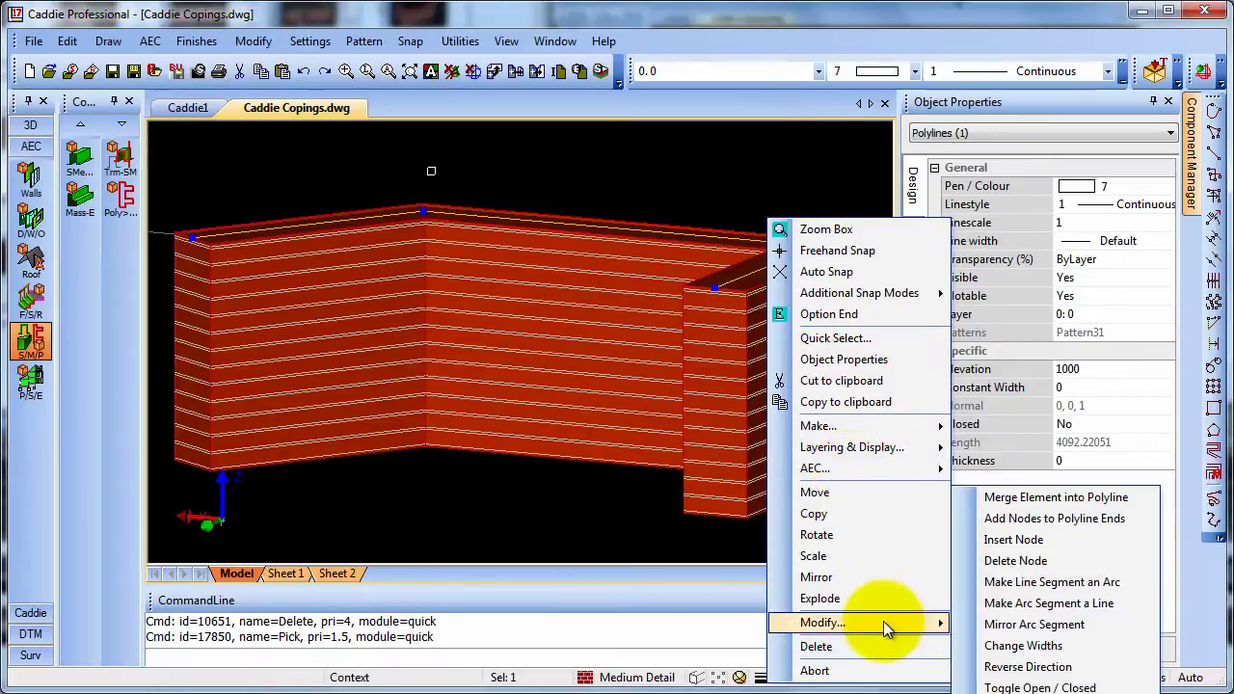
{"action": "left_click", "coordinate": [1030, 667]}
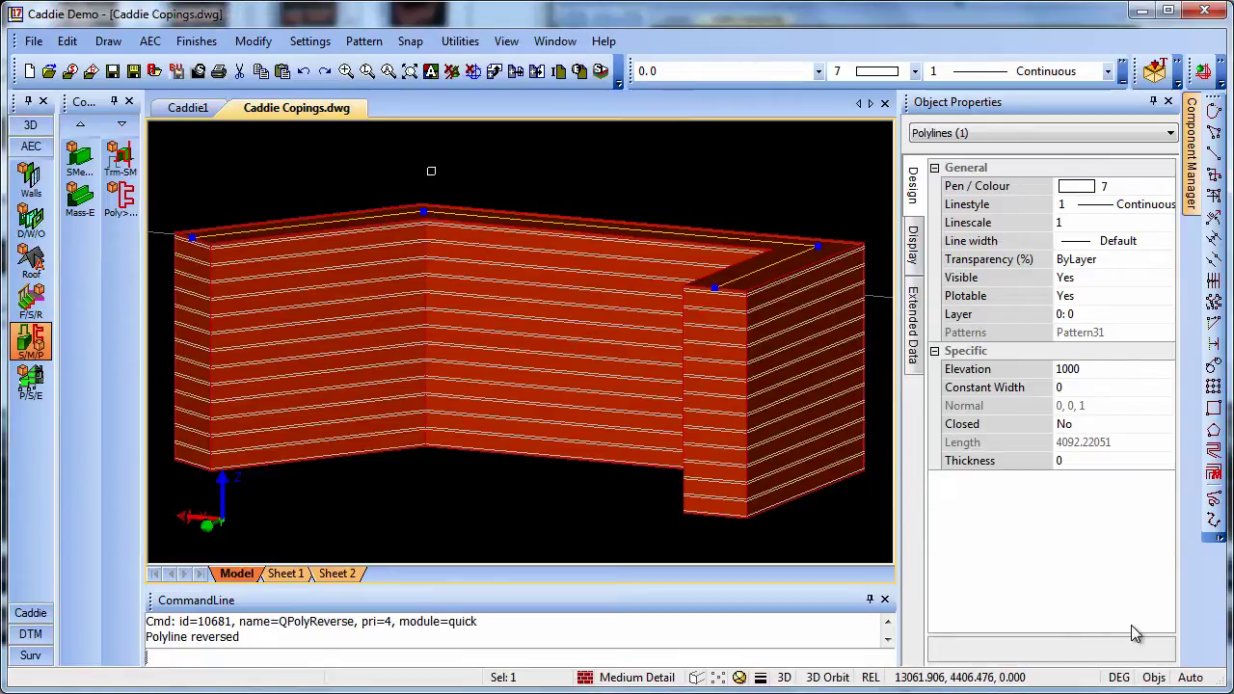
Undo the last structural member operation and place a Coping 1 beam along the three-sided wall's centre polyline.
{"action": "left_click", "coordinate": [303, 71]}
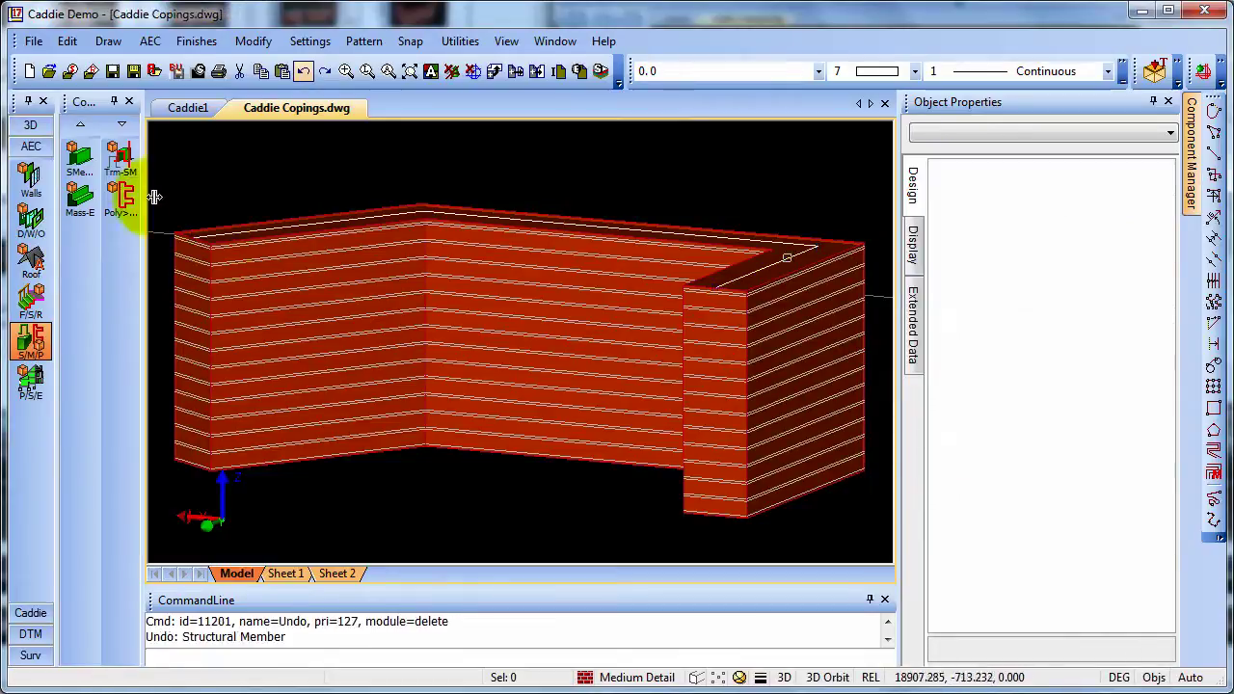
{"action": "left_click", "coordinate": [80, 157]}
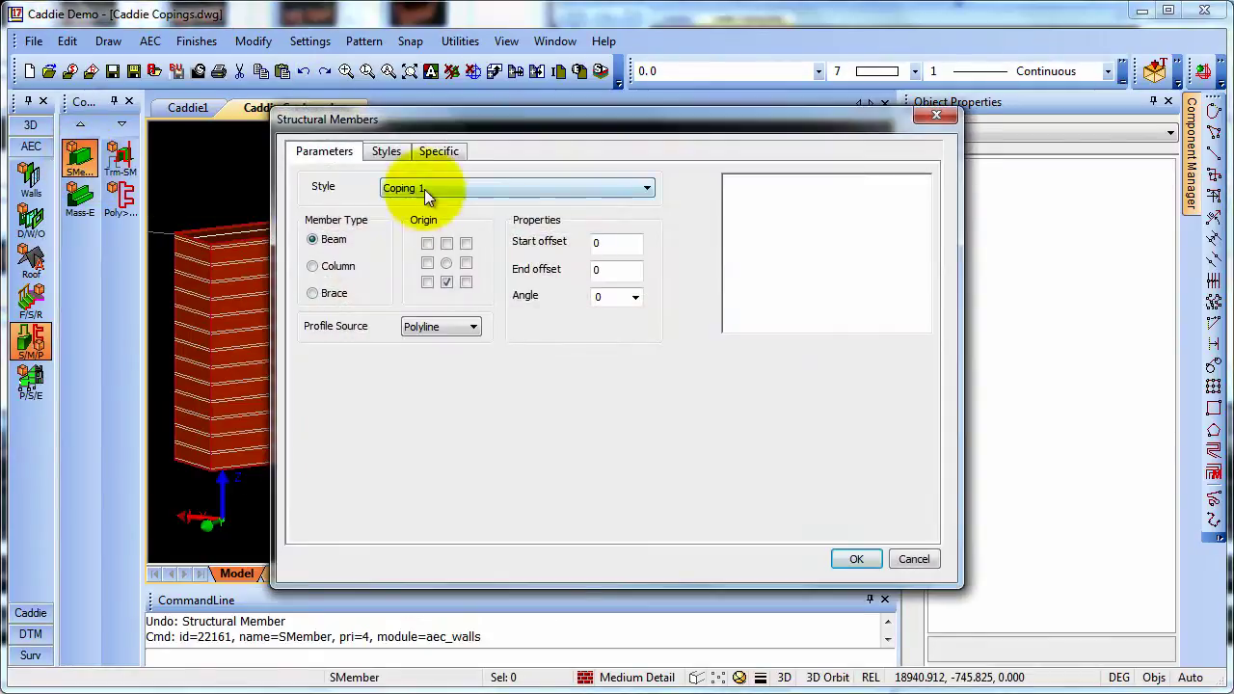
{"action": "left_click", "coordinate": [858, 557]}
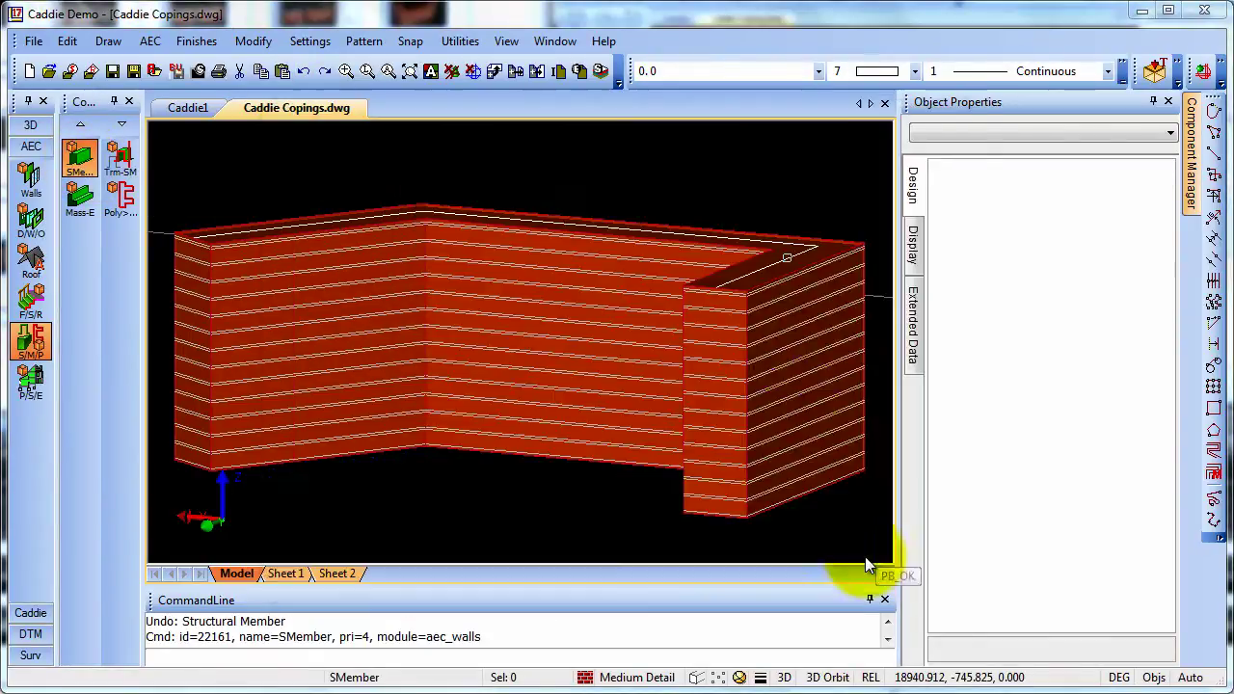
{"action": "left_click", "coordinate": [757, 270]}
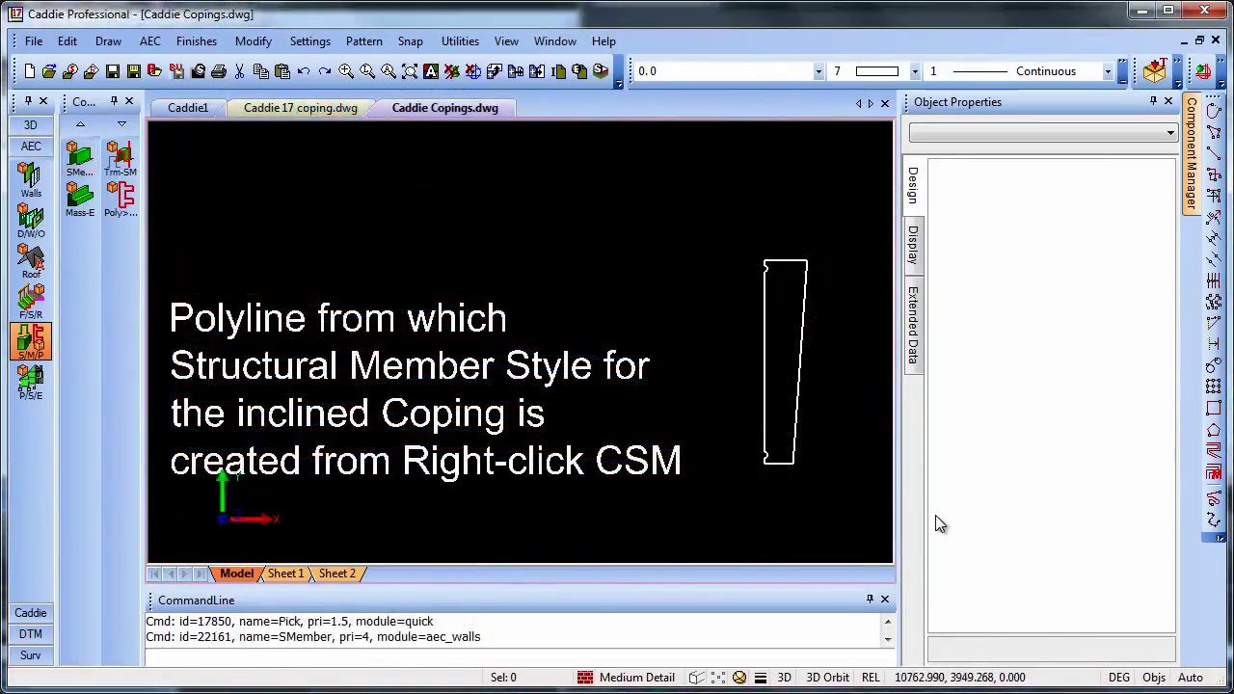
{"action": "right_click", "coordinate": [78, 162]}
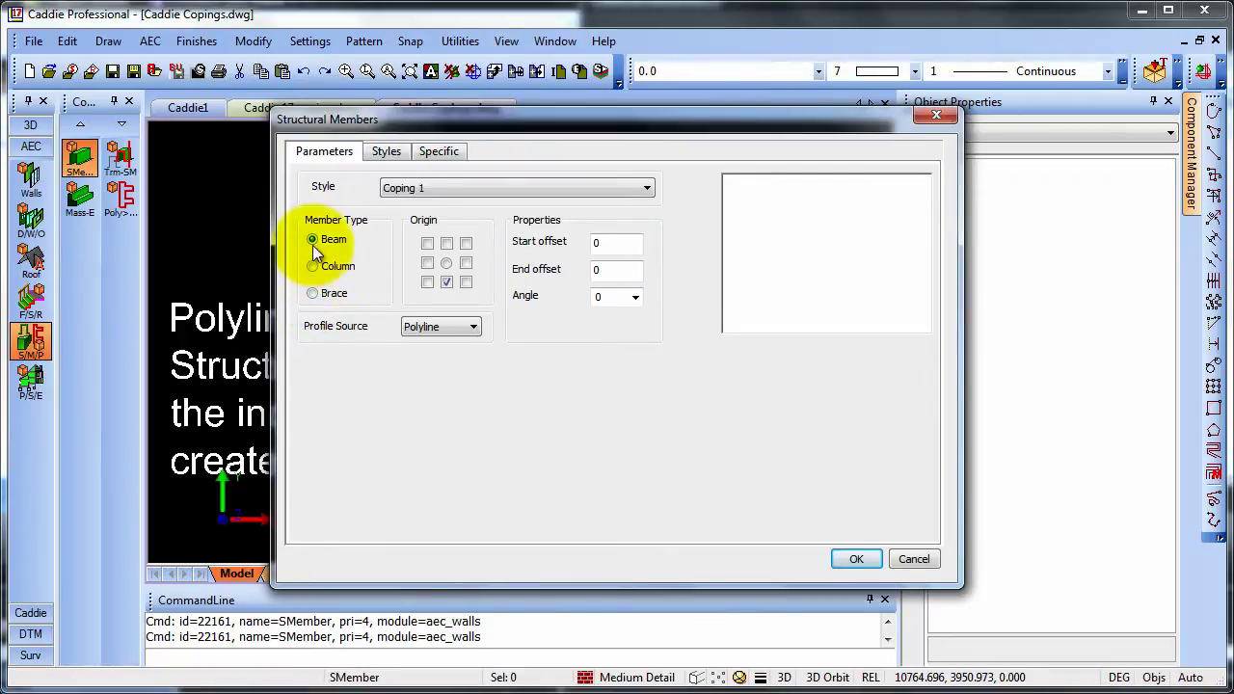
{"action": "left_click", "coordinate": [313, 293]}
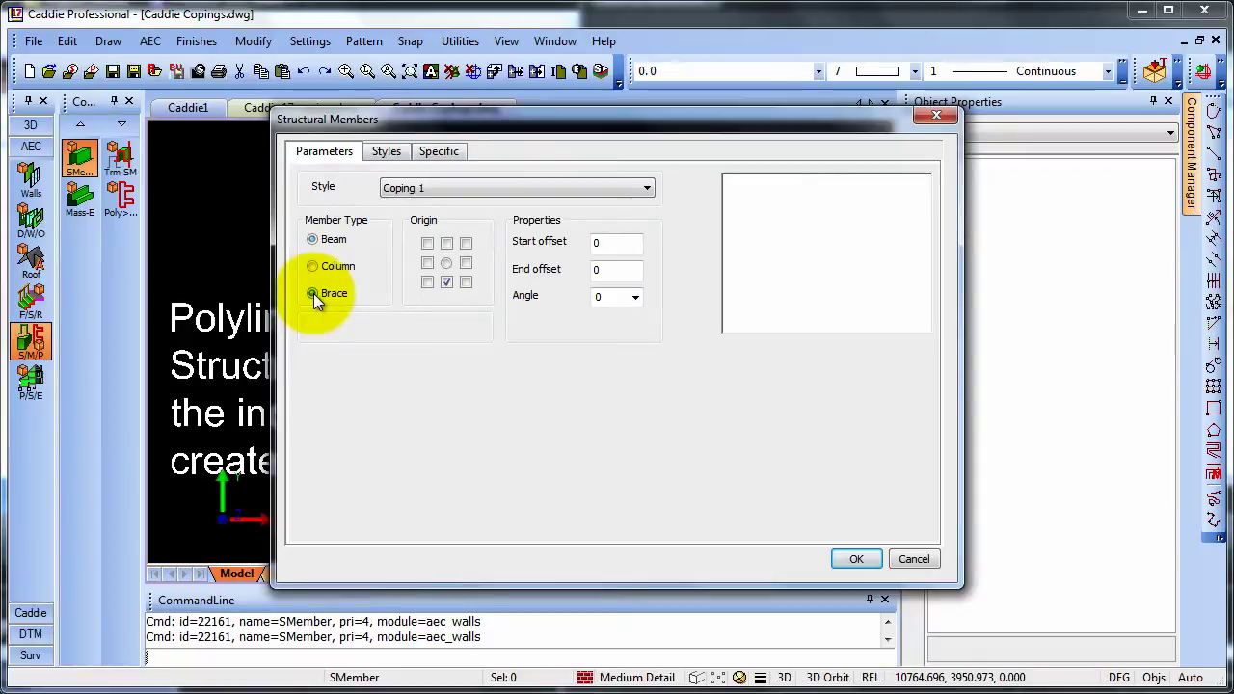
{"action": "left_click", "coordinate": [312, 239]}
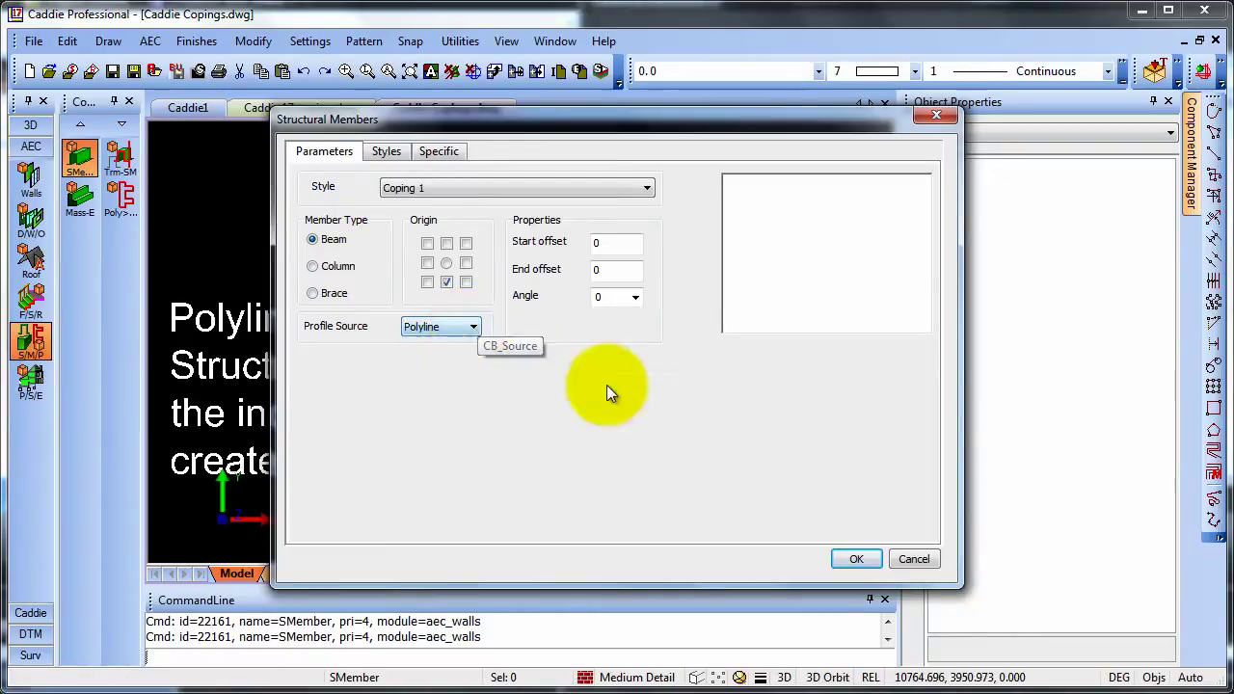
{"action": "left_click", "coordinate": [912, 560]}
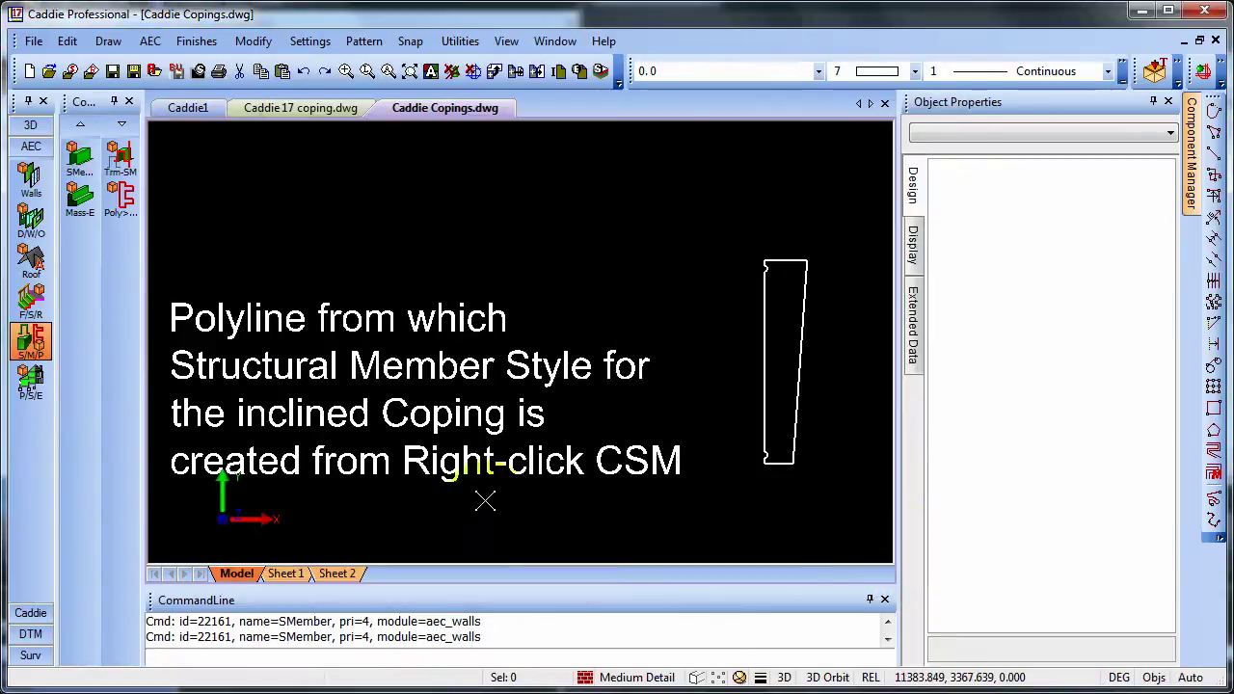
Make a structural member style named Coping gable from the inclined coping polyline, picking its origin at the profile's mid-height.
{"action": "left_click", "coordinate": [767, 361]}
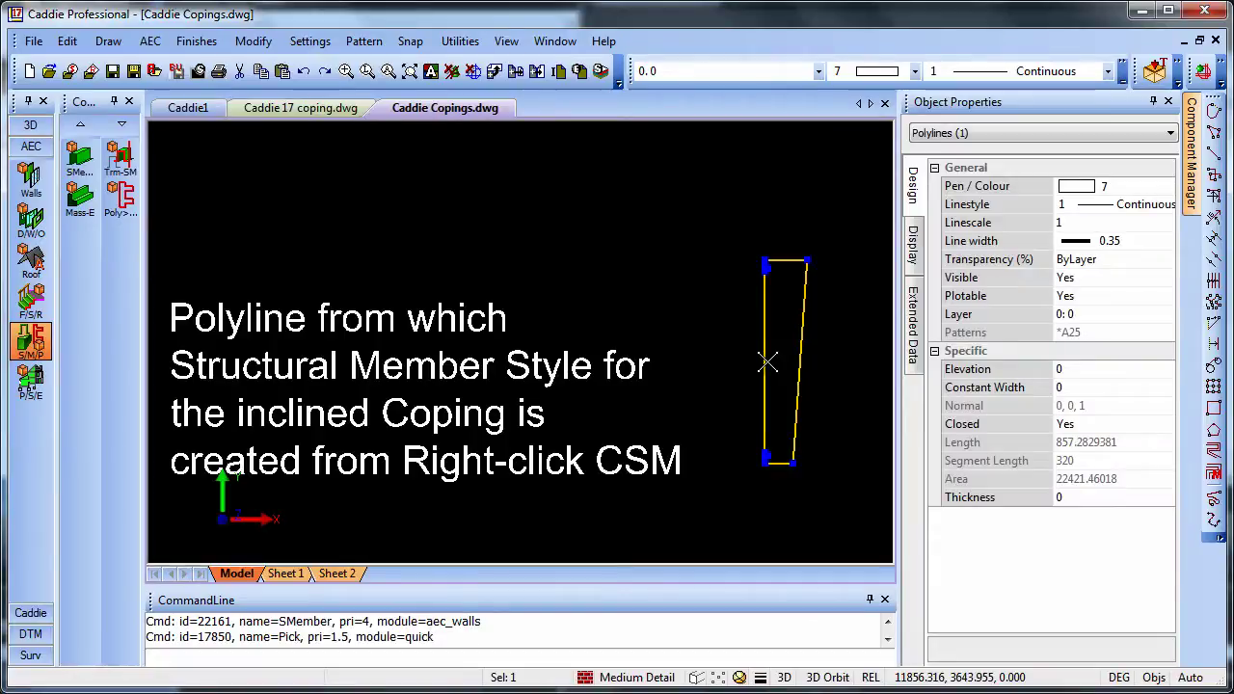
{"action": "right_click", "coordinate": [767, 361]}
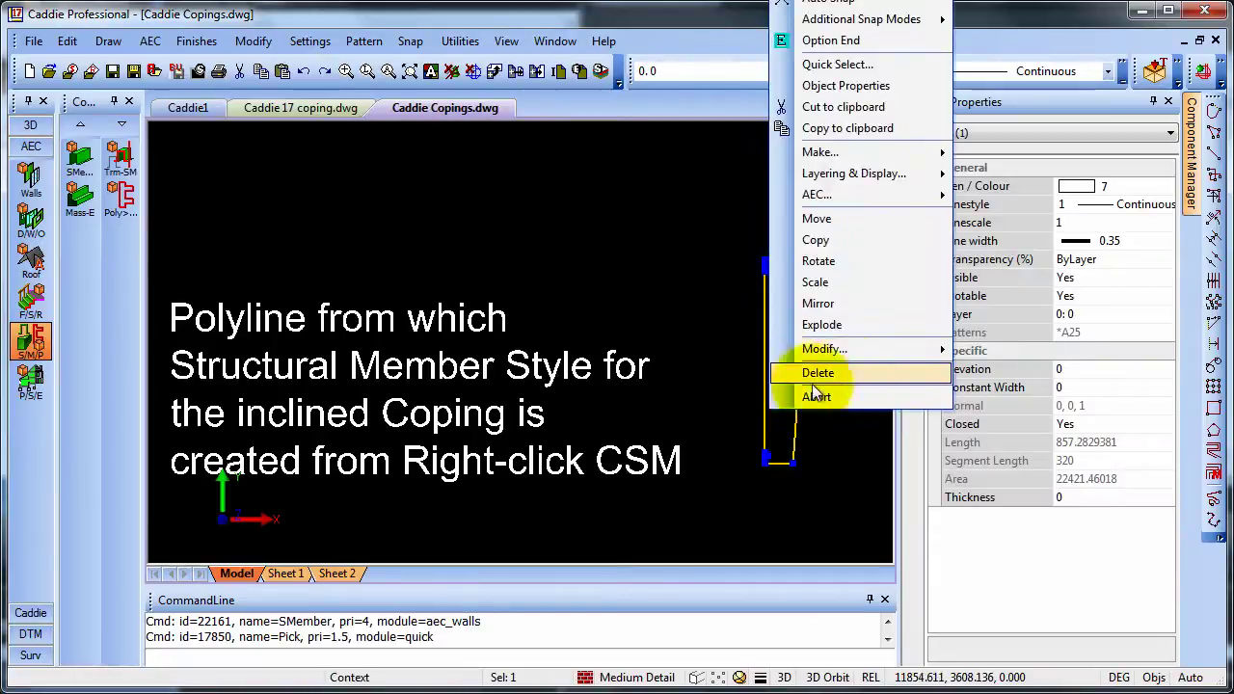
{"action": "mouse_move", "coordinate": [852, 197]}
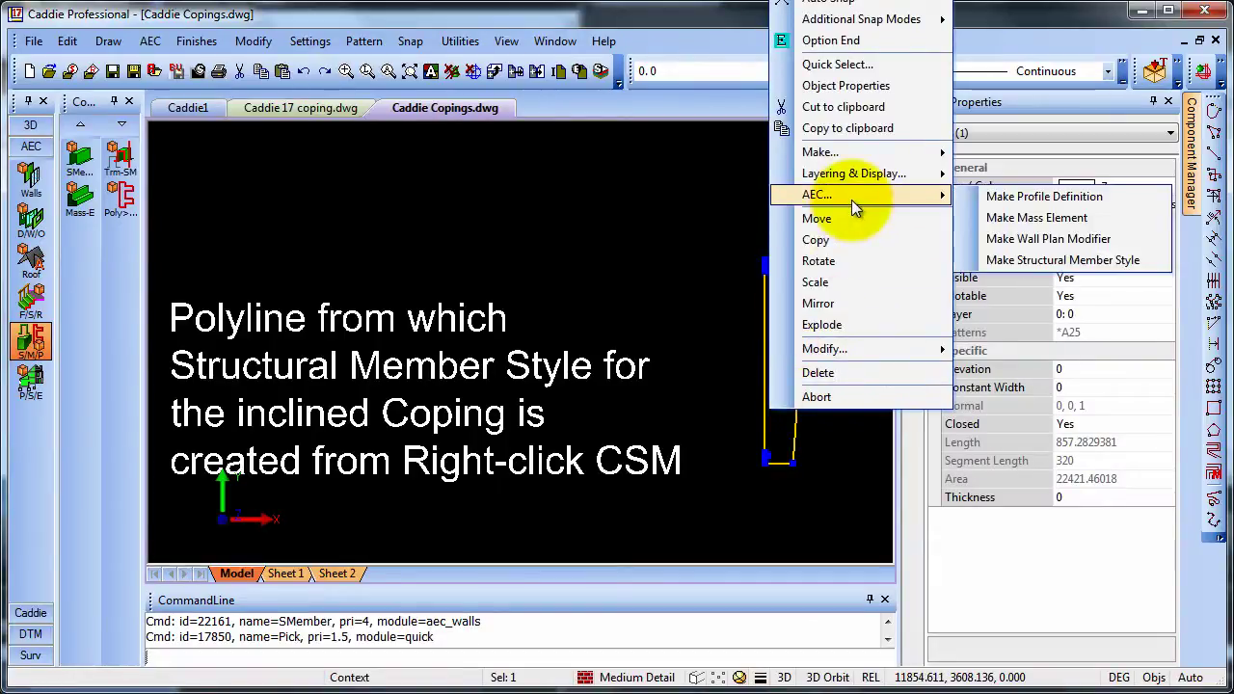
{"action": "left_click", "coordinate": [1054, 262]}
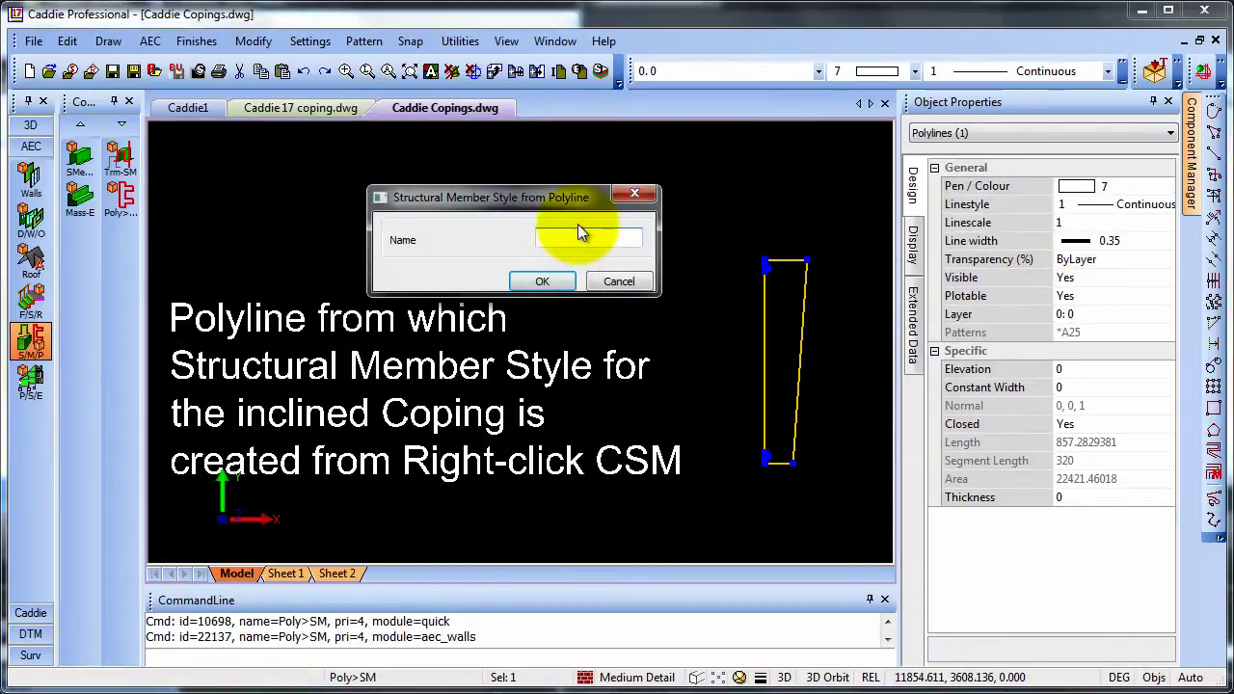
{"action": "type", "text": "Coping gable"}
{"action": "left_click", "coordinate": [561, 283]}
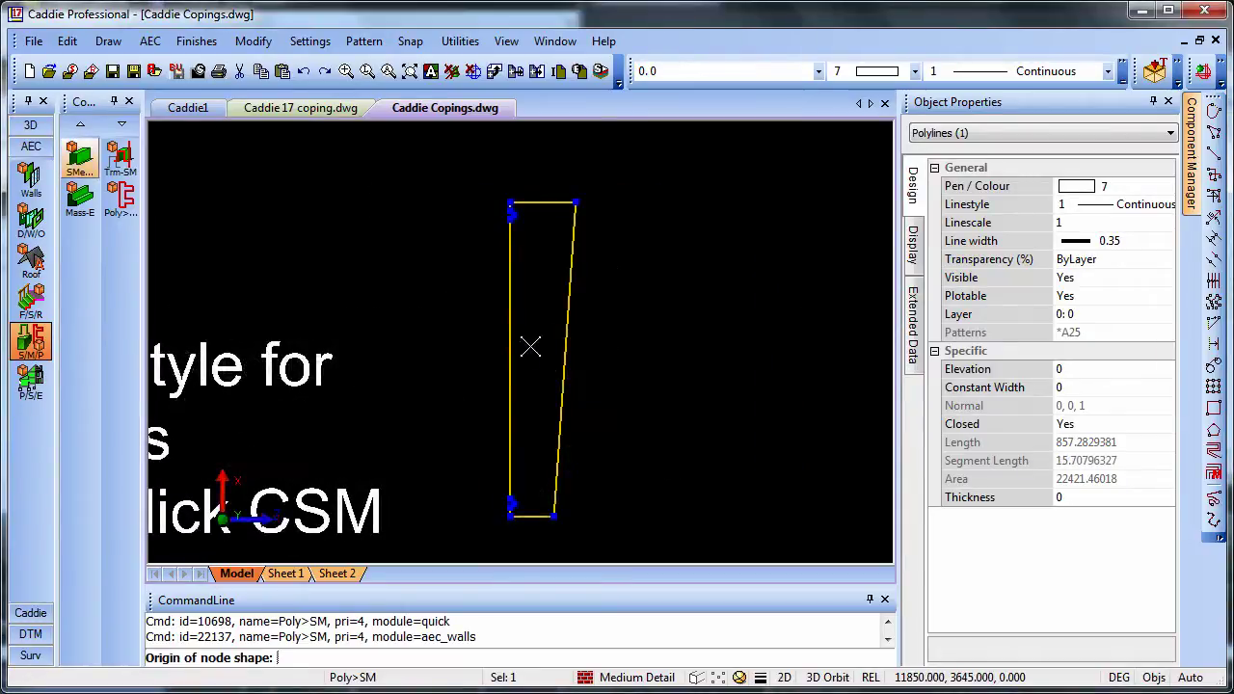
{"action": "left_click", "coordinate": [523, 344]}
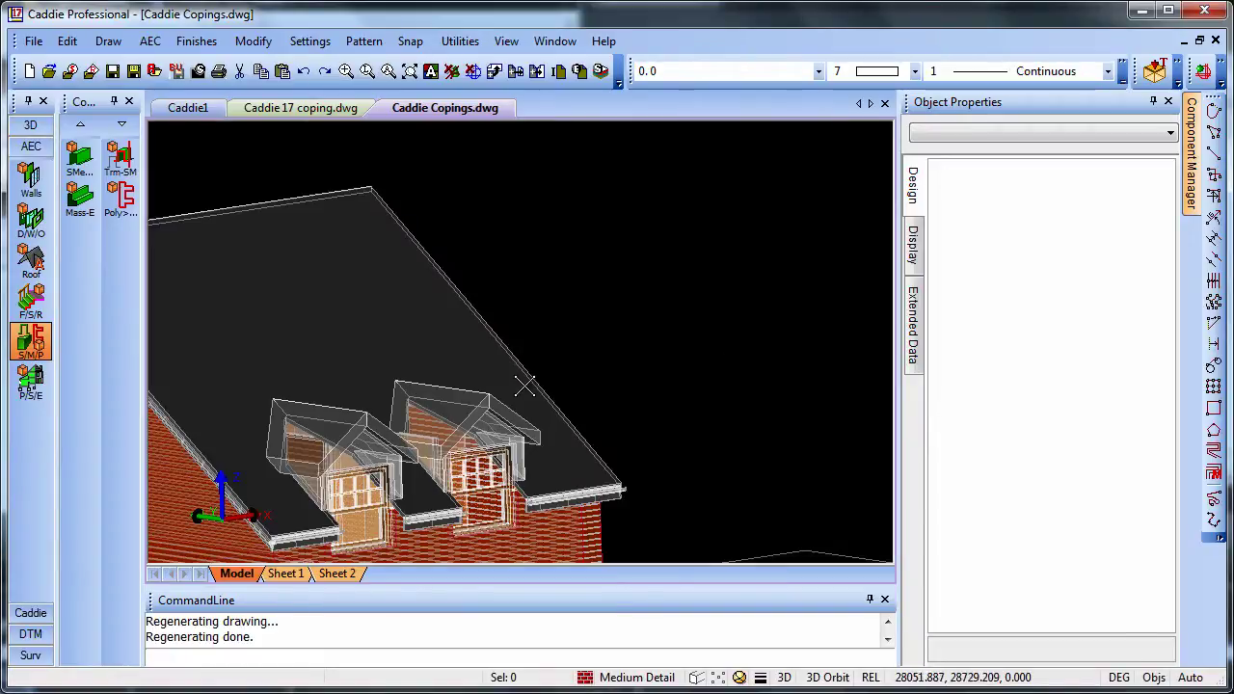
Set the overhang of edge 2 to -501 on the roof slab with the two dormers.
{"action": "left_click", "coordinate": [517, 354]}
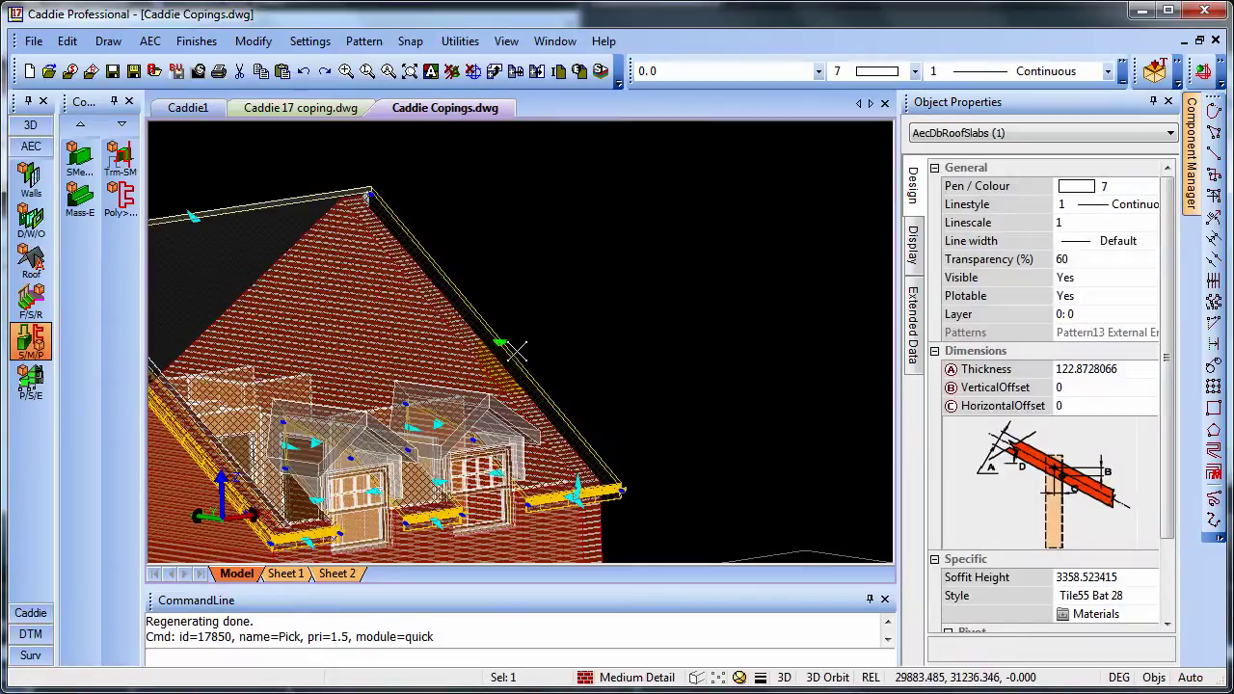
{"action": "right_click", "coordinate": [518, 355]}
{"action": "mouse_move", "coordinate": [661, 624]}
{"action": "left_click", "coordinate": [756, 623]}
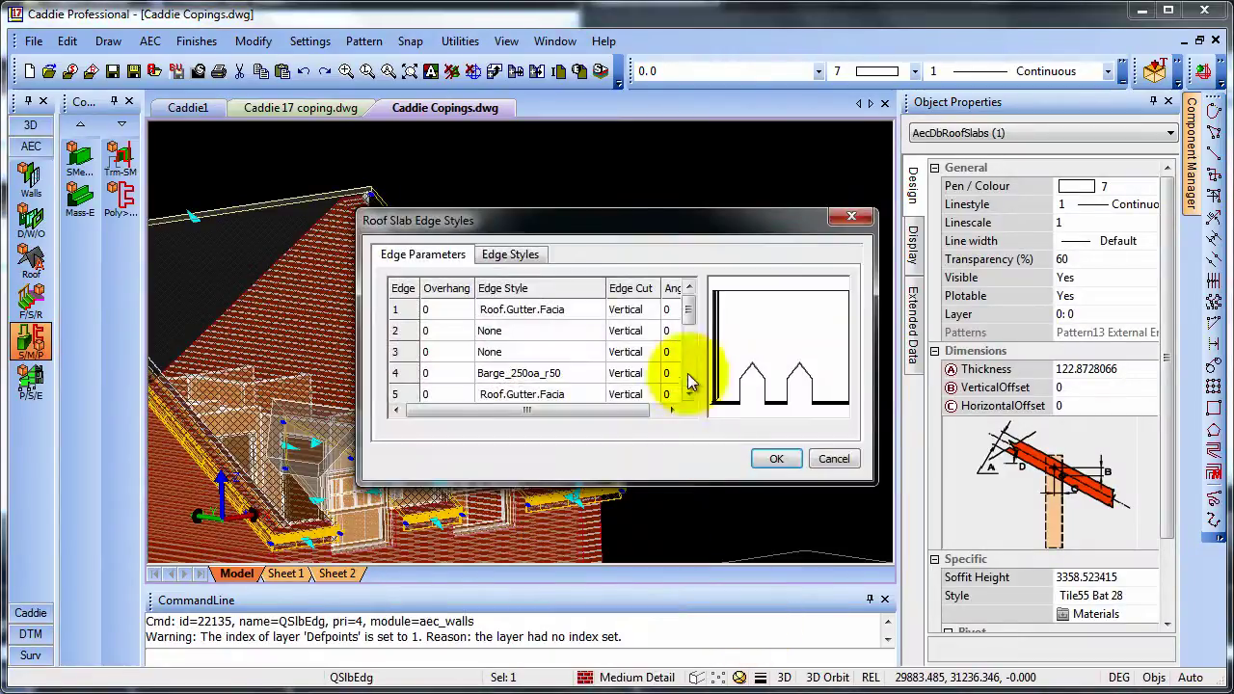
{"action": "left_click", "coordinate": [438, 330]}
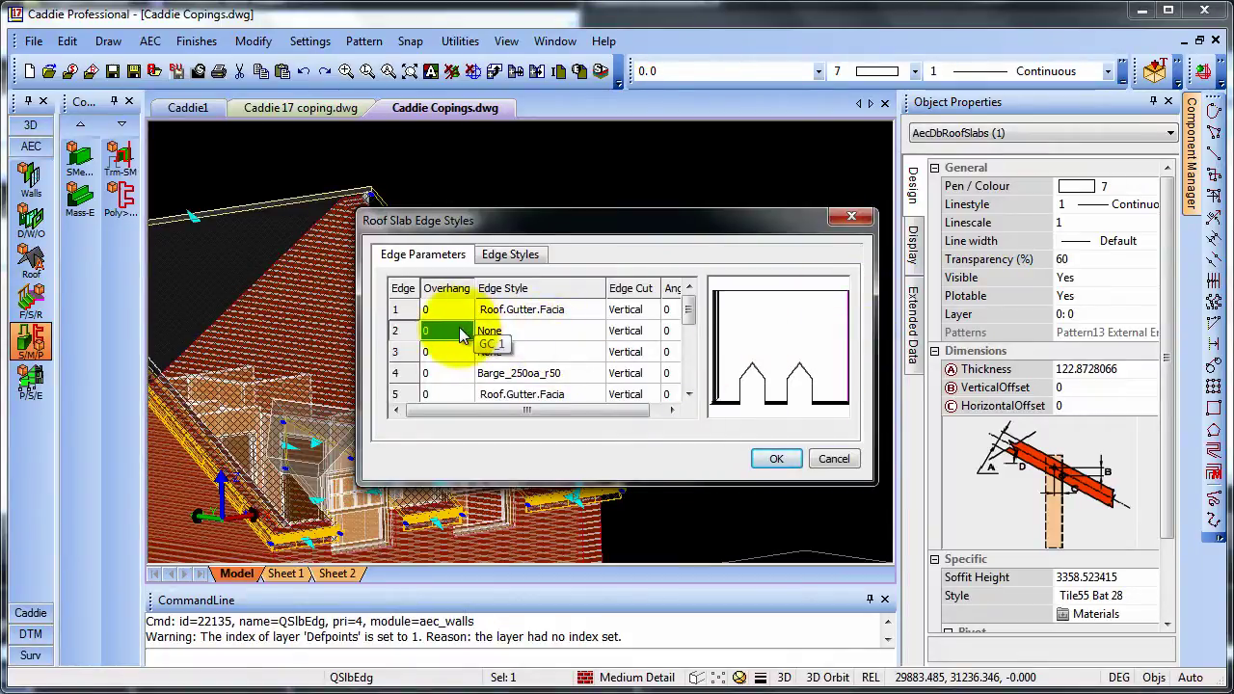
{"action": "type", "text": "-"}
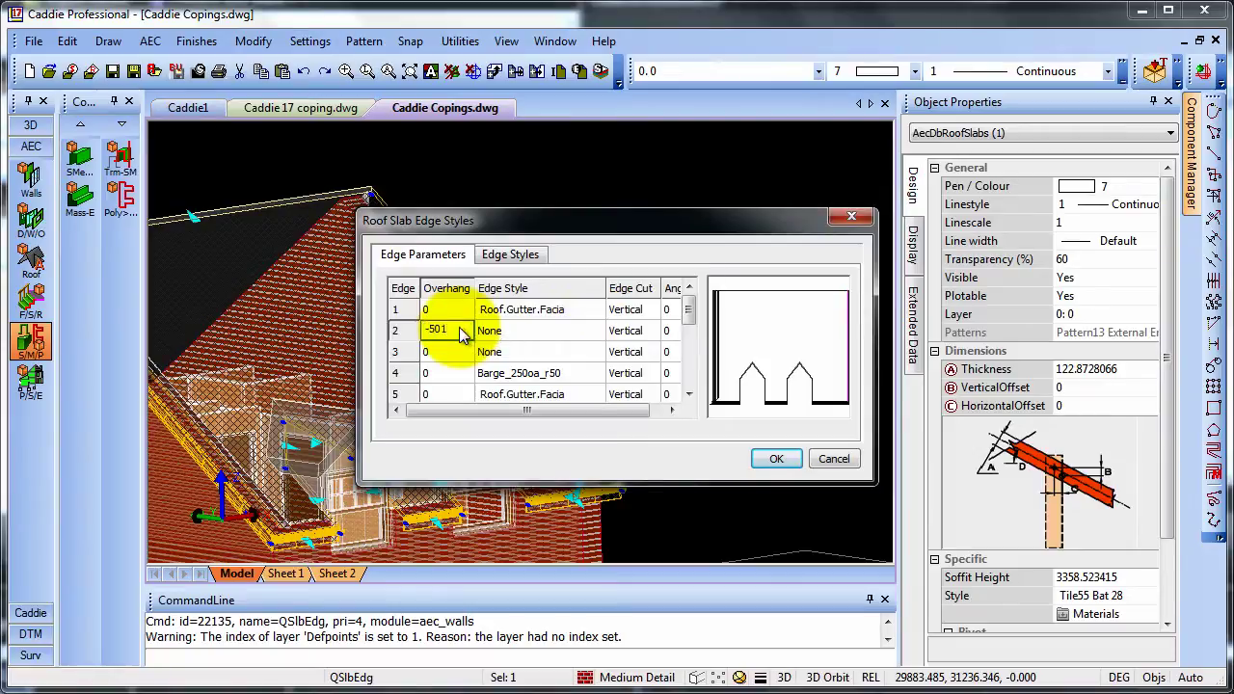
{"action": "type", "text": "501"}
{"action": "key", "text": "Return"}
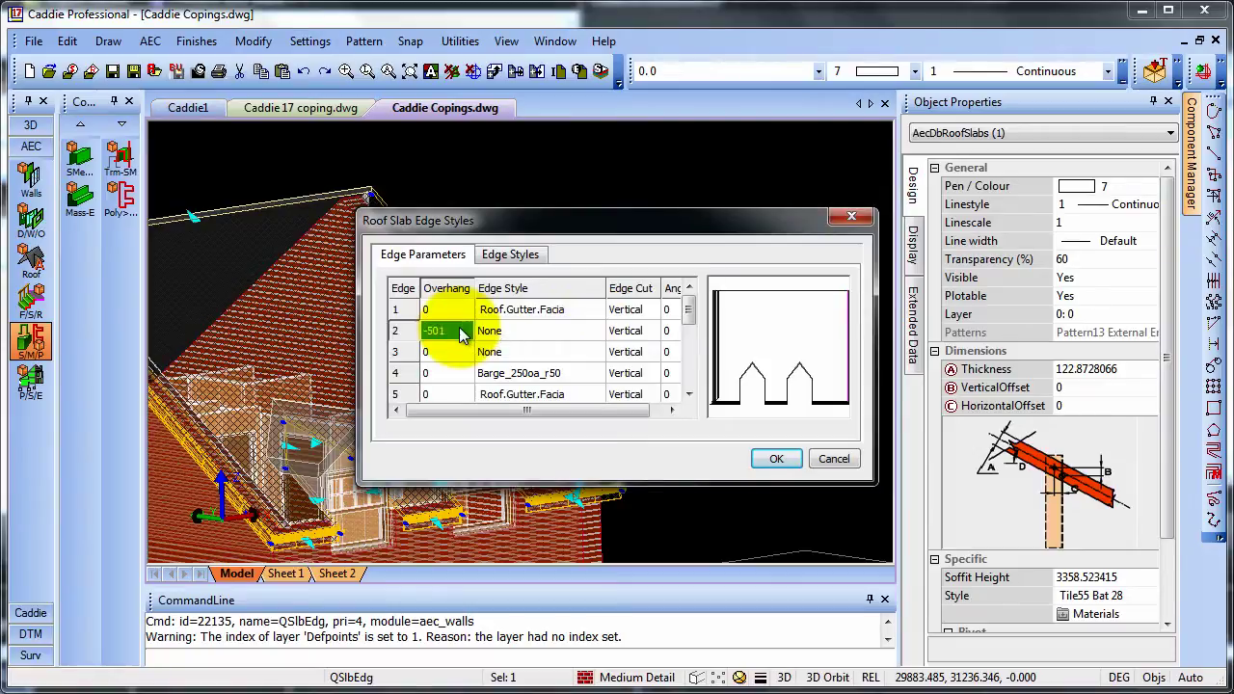
{"action": "left_click", "coordinate": [781, 458]}
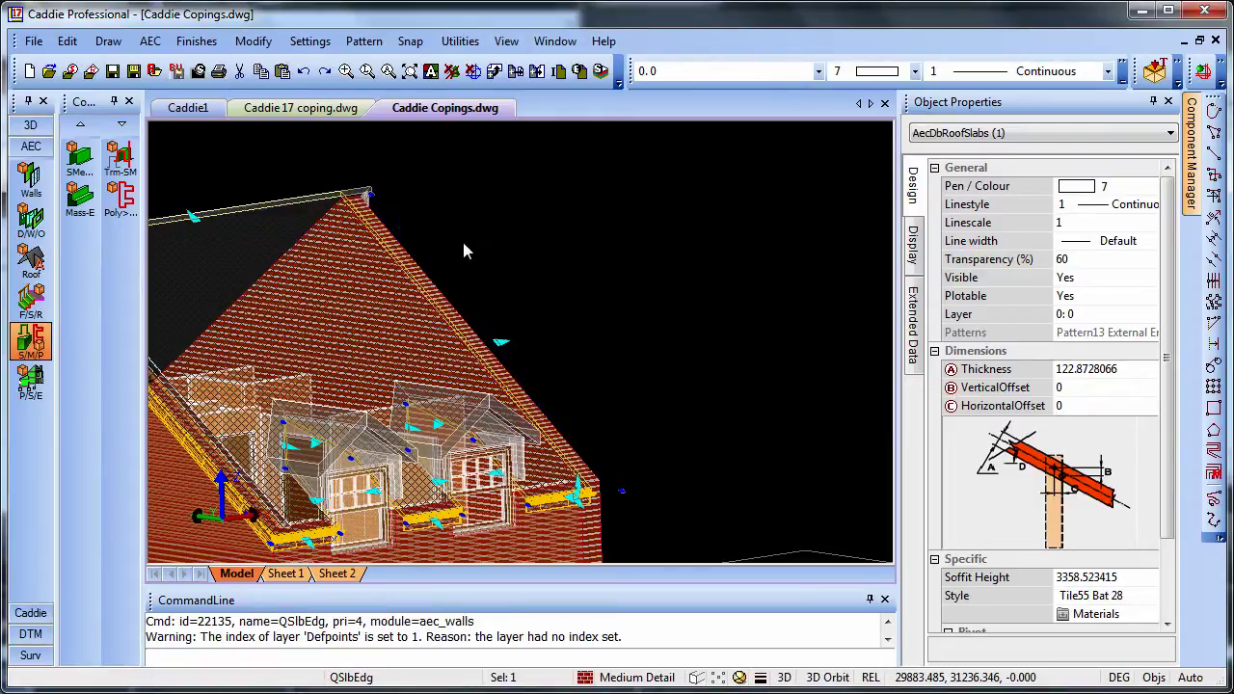
Set the overhang of edge 4 to -501 on the opposite roof slab that adjoins the brick gable.
{"action": "left_click", "coordinate": [395, 201]}
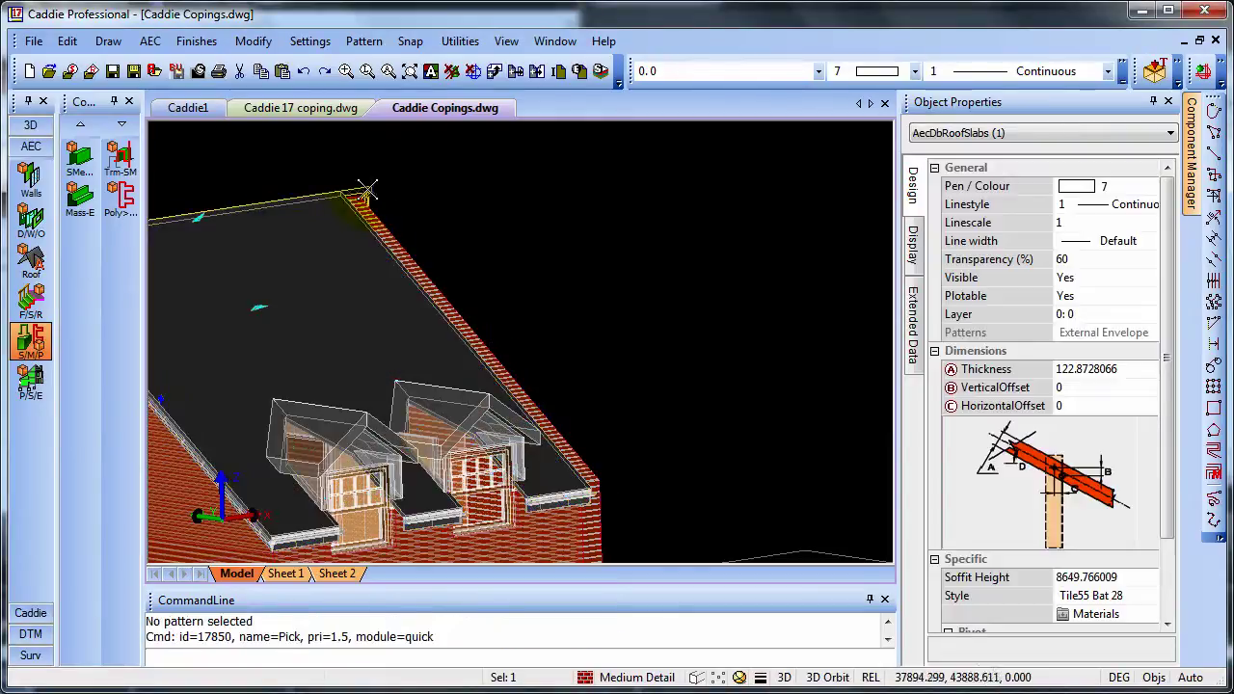
{"action": "right_click", "coordinate": [561, 253]}
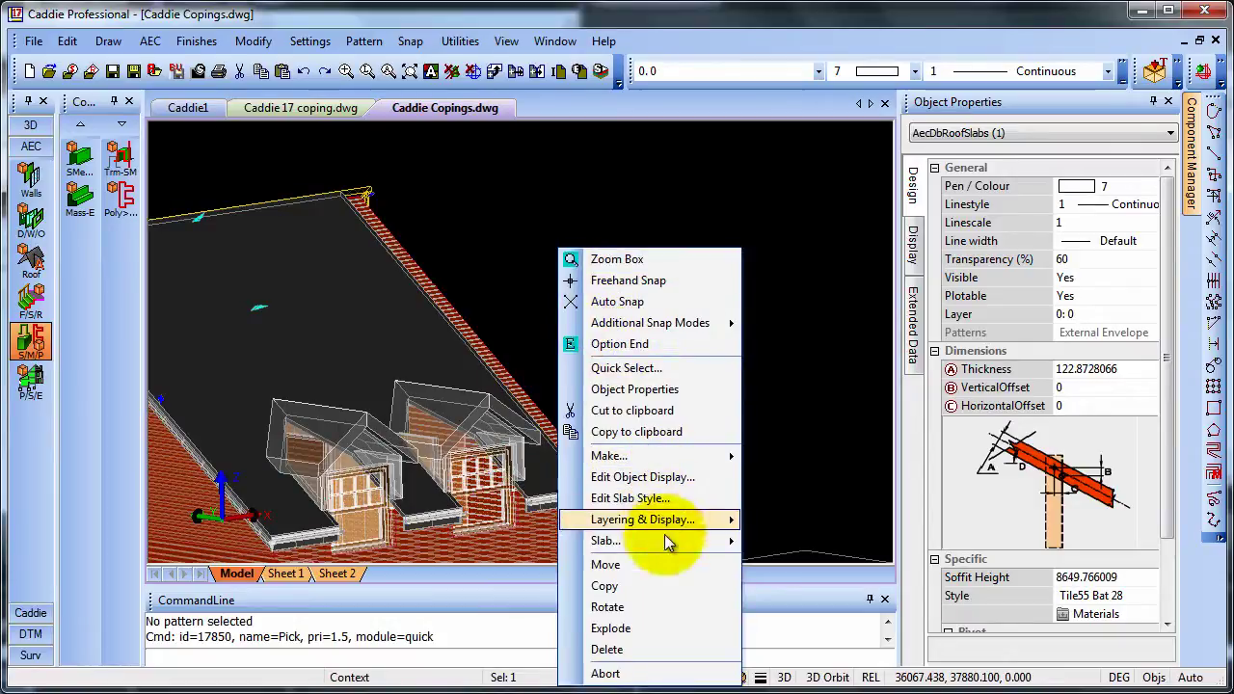
{"action": "mouse_move", "coordinate": [668, 545]}
{"action": "left_click", "coordinate": [805, 542]}
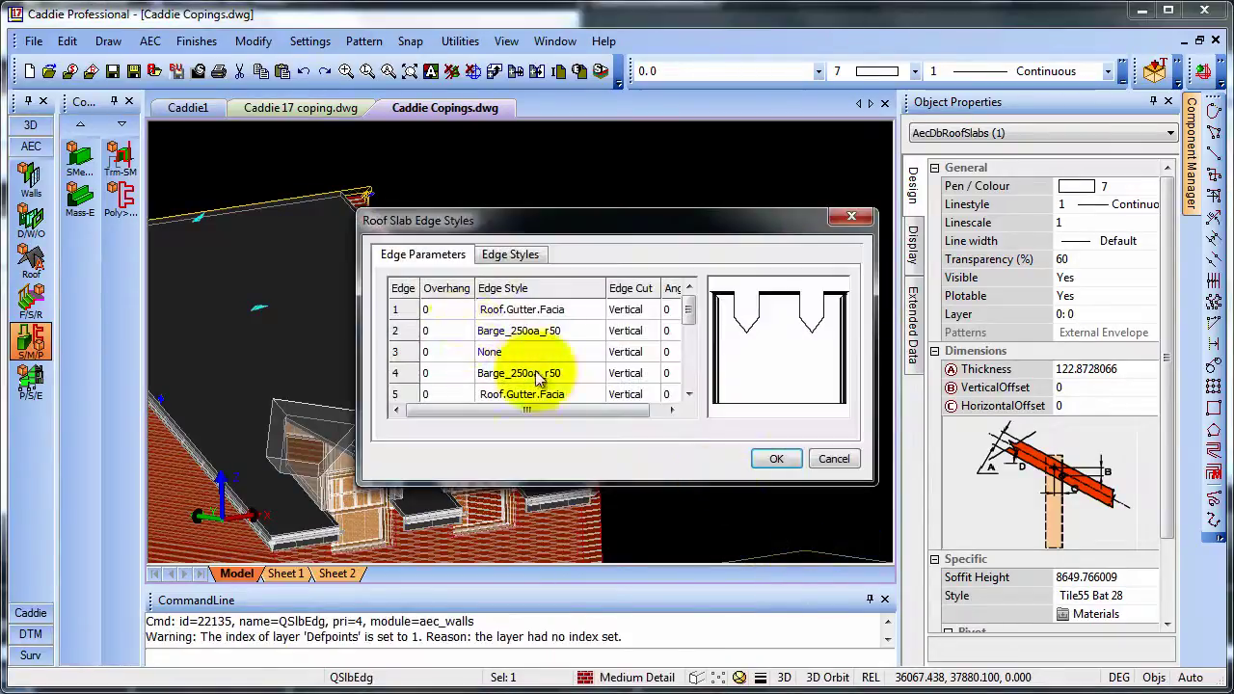
{"action": "left_click", "coordinate": [450, 330]}
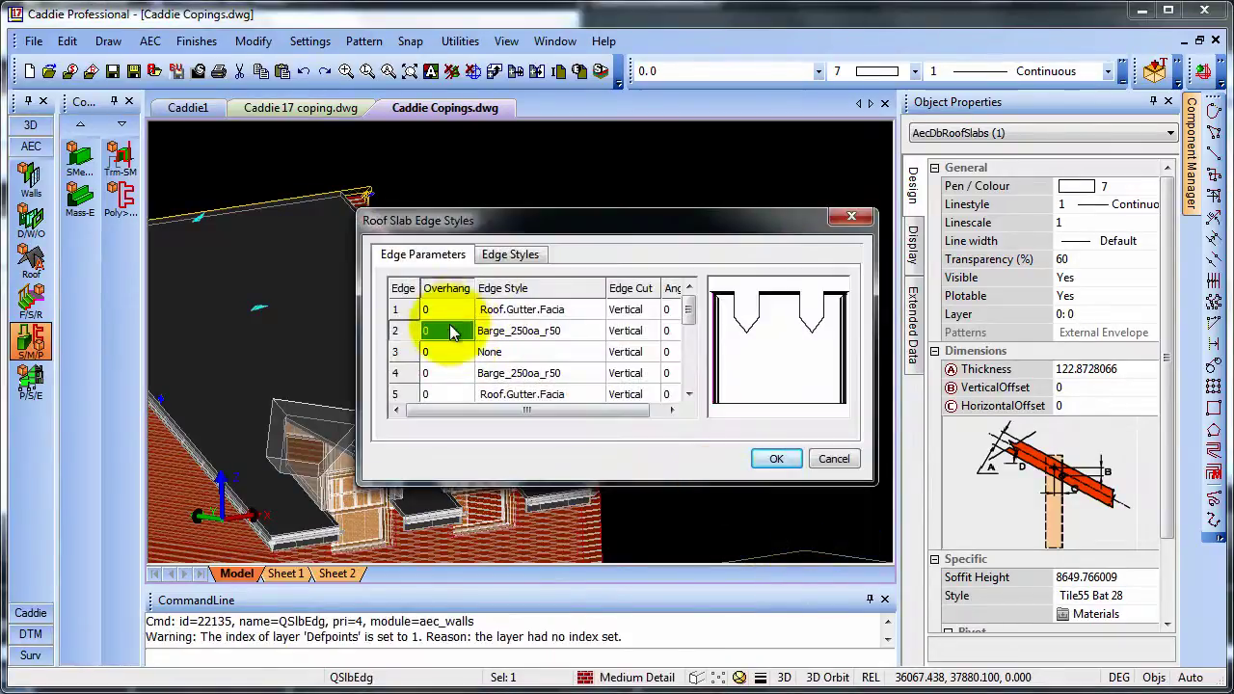
{"action": "left_click", "coordinate": [449, 375]}
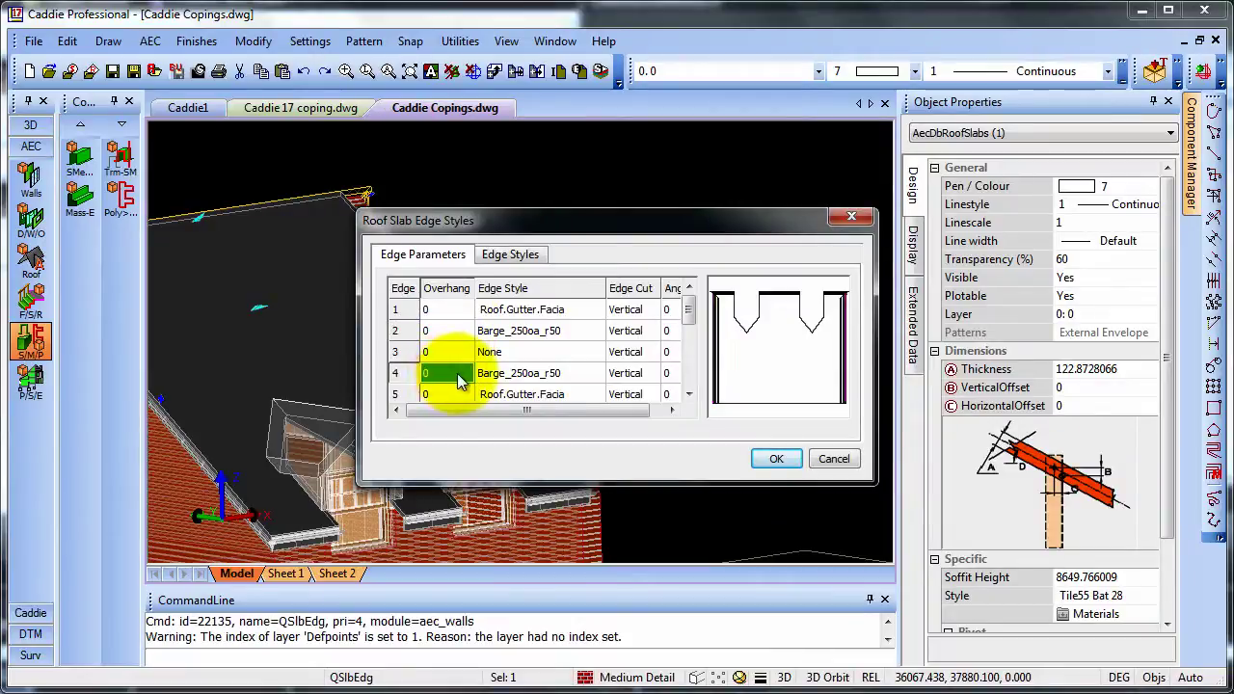
{"action": "type", "text": "-5"}
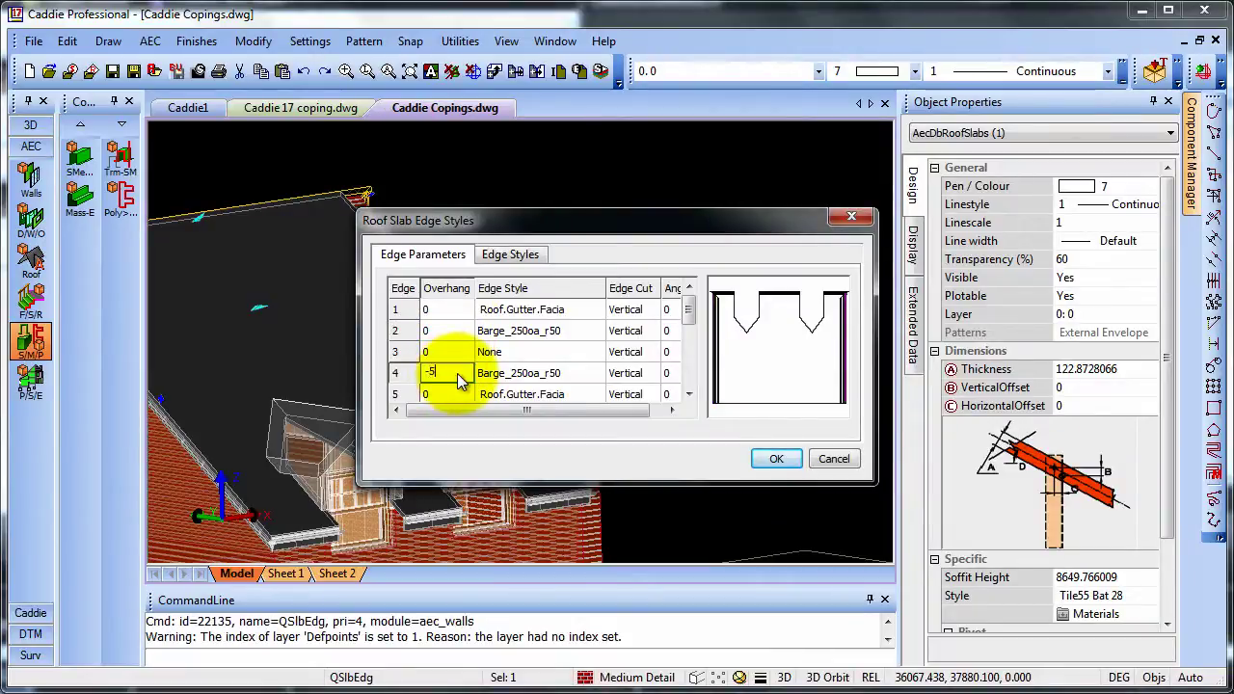
{"action": "key", "text": "Return"}
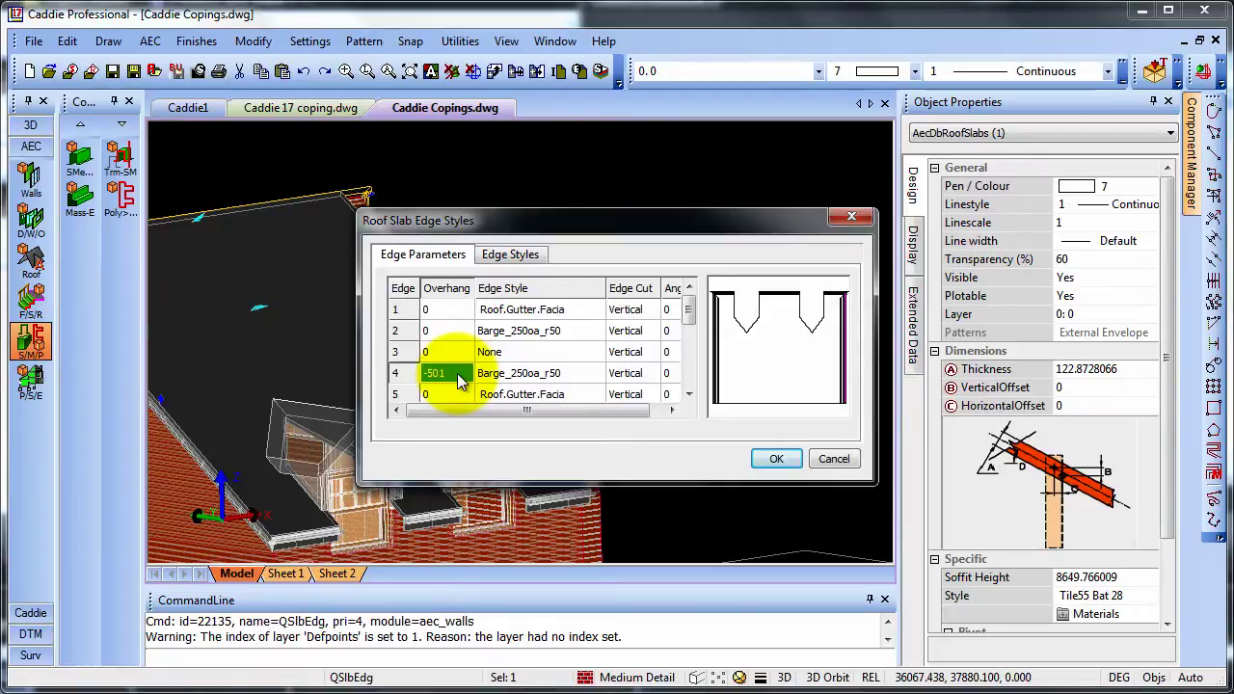
{"action": "left_click", "coordinate": [776, 458]}
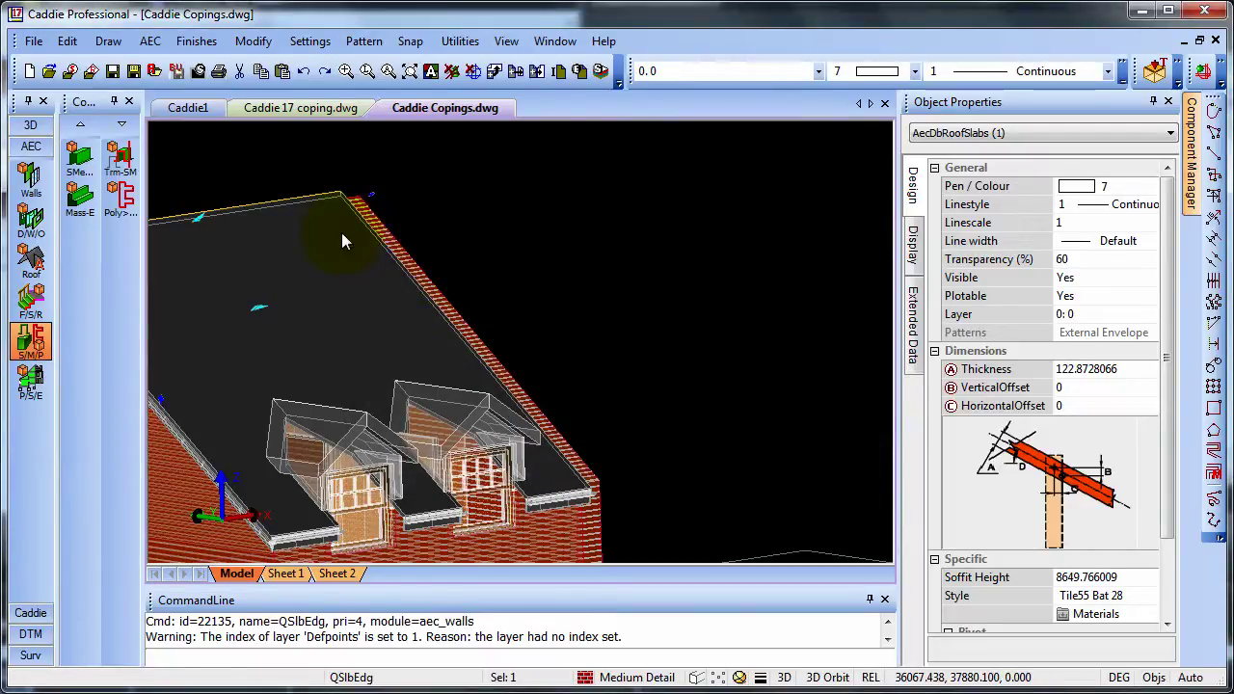
{"action": "key", "text": "Escape"}
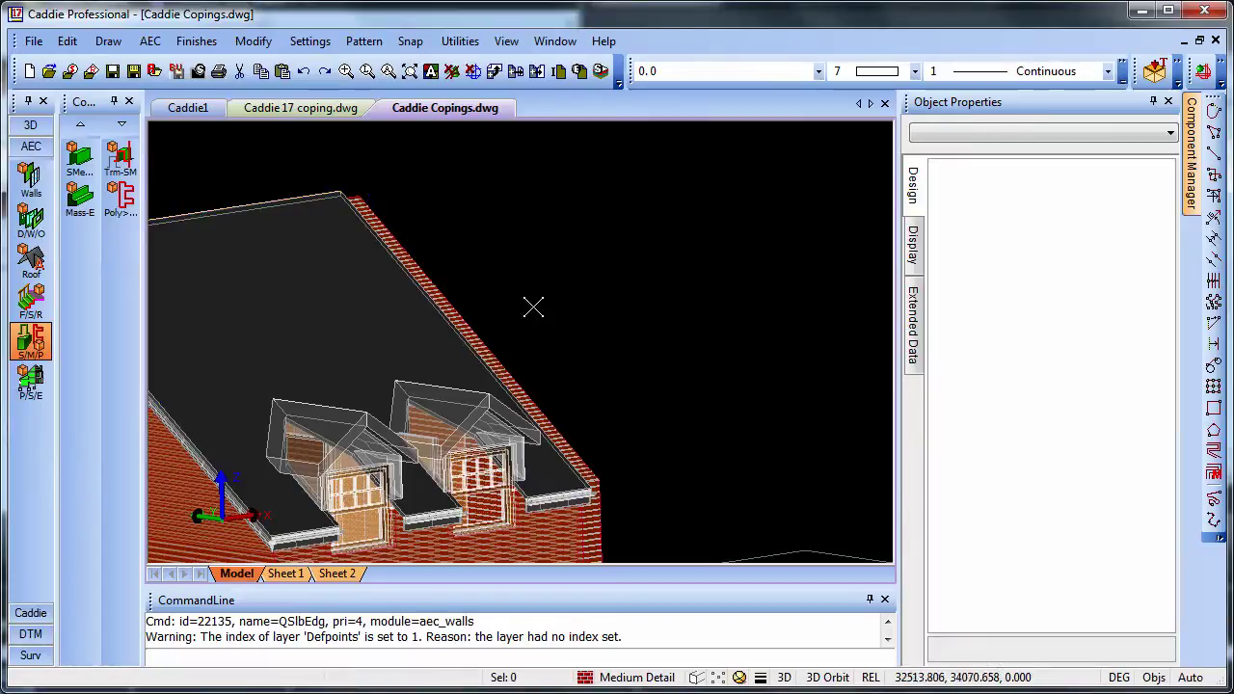
Set the base height of the brick gable wall to 2000.
{"action": "left_click", "coordinate": [468, 311]}
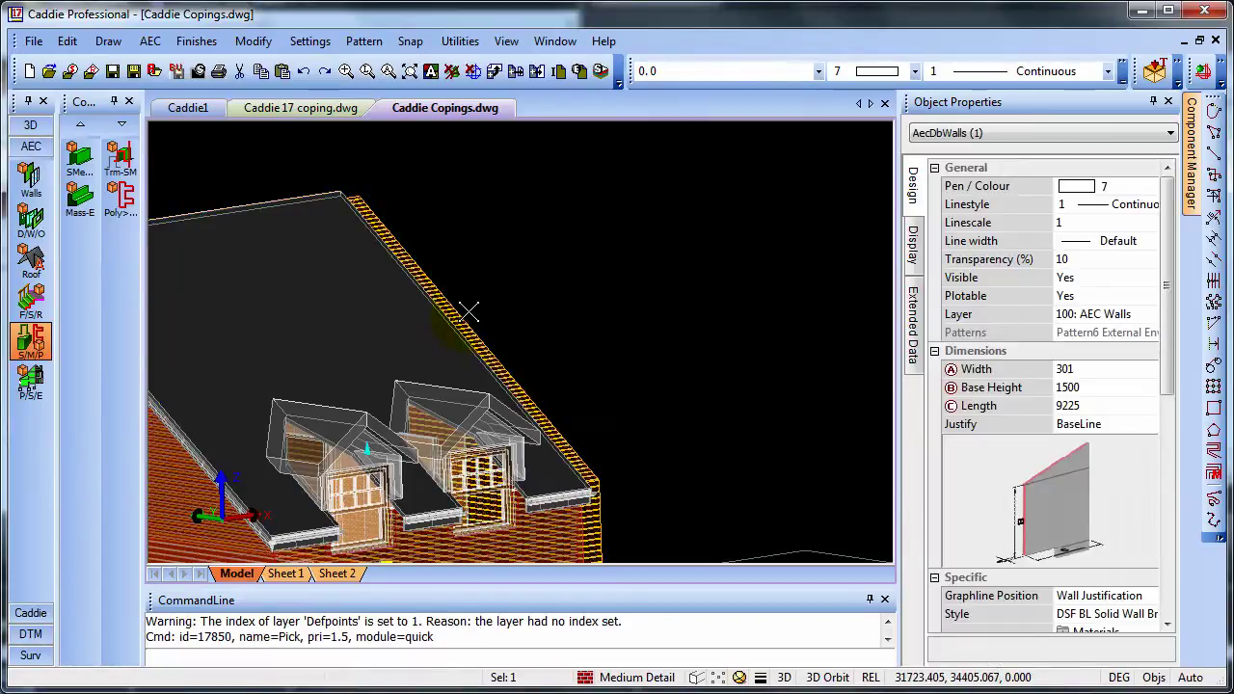
{"action": "left_click", "coordinate": [1070, 387]}
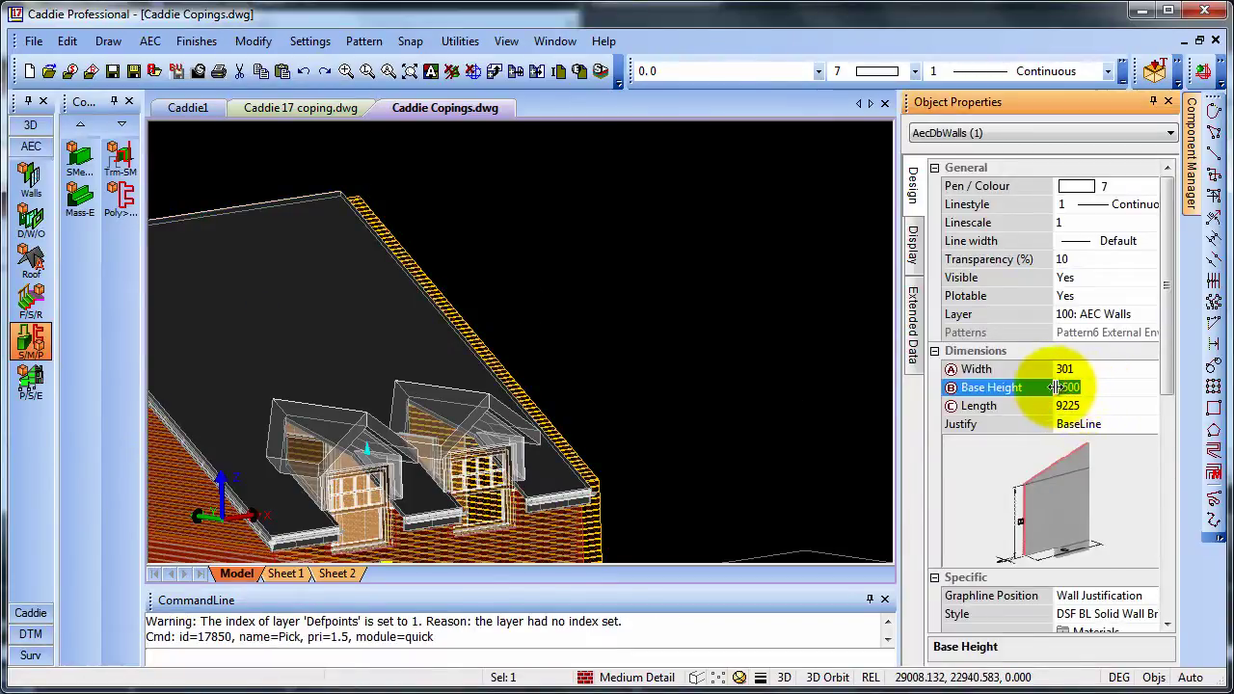
{"action": "key", "text": "BackSpace"}
{"action": "type", "text": "2000"}
{"action": "key", "text": "Return"}
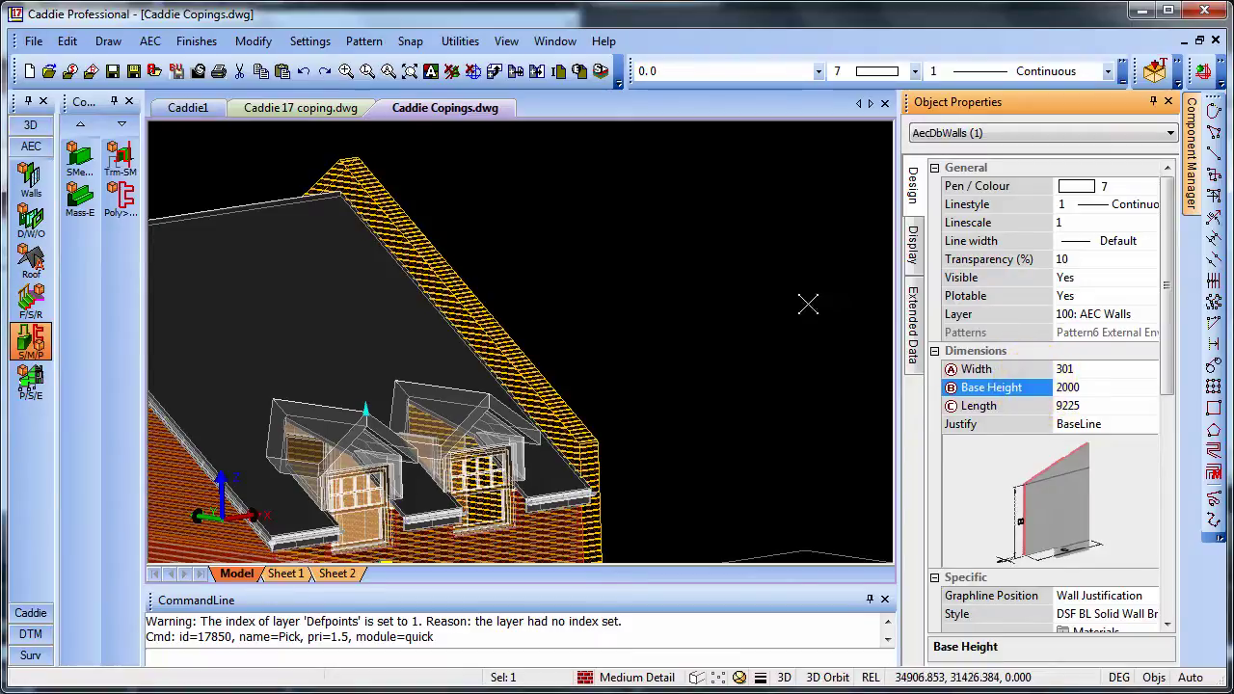
{"action": "left_click", "coordinate": [808, 305]}
{"action": "key", "text": "Escape"}
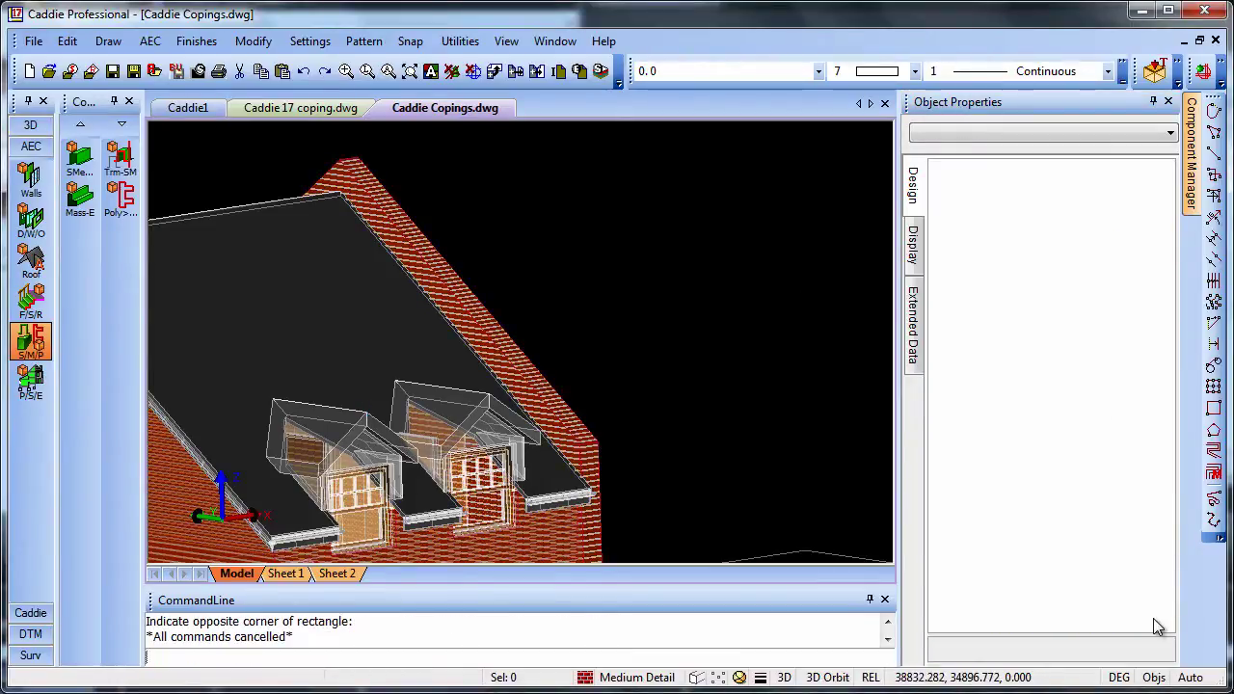
Isolate the brick gable wall so that it is the only object displayed.
{"action": "left_click", "coordinate": [532, 379]}
{"action": "right_click", "coordinate": [532, 379]}
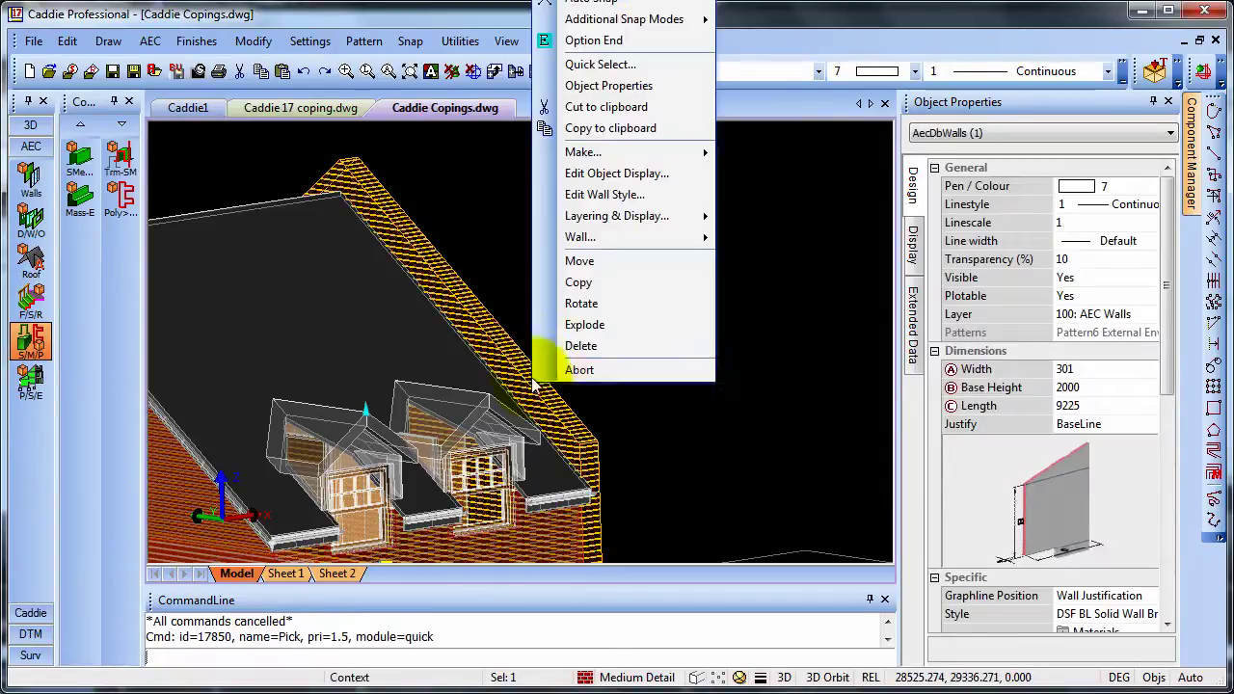
{"action": "mouse_move", "coordinate": [630, 220]}
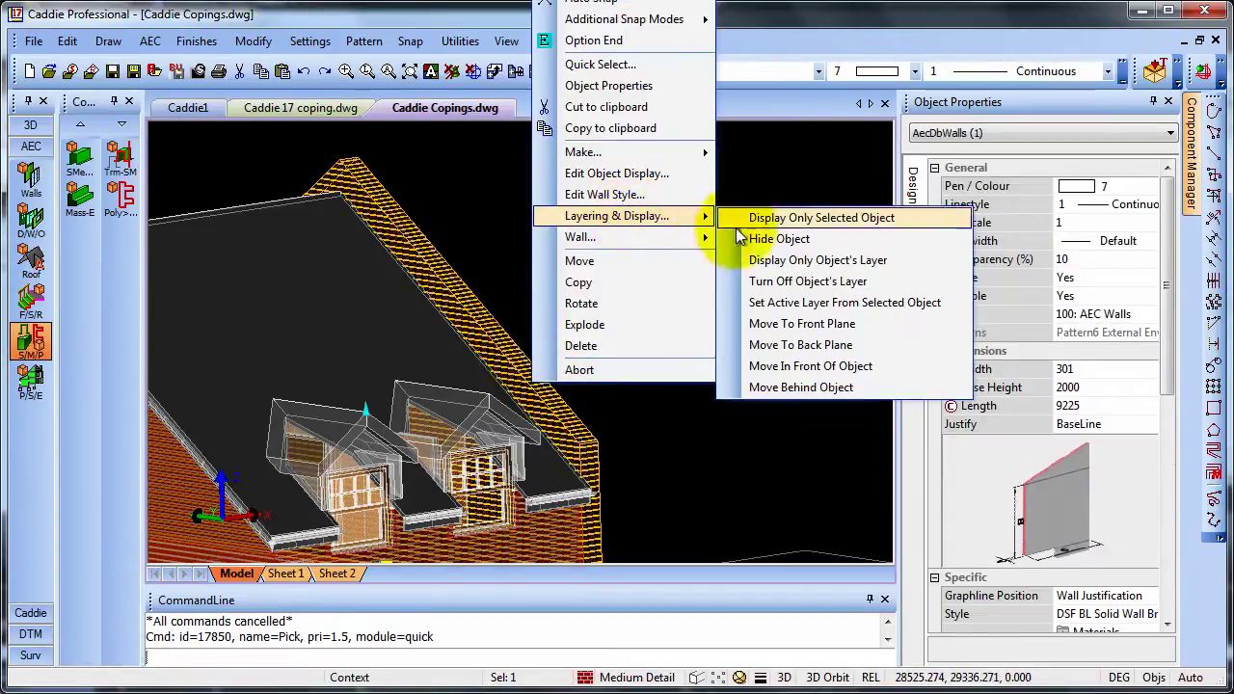
{"action": "left_click", "coordinate": [799, 218]}
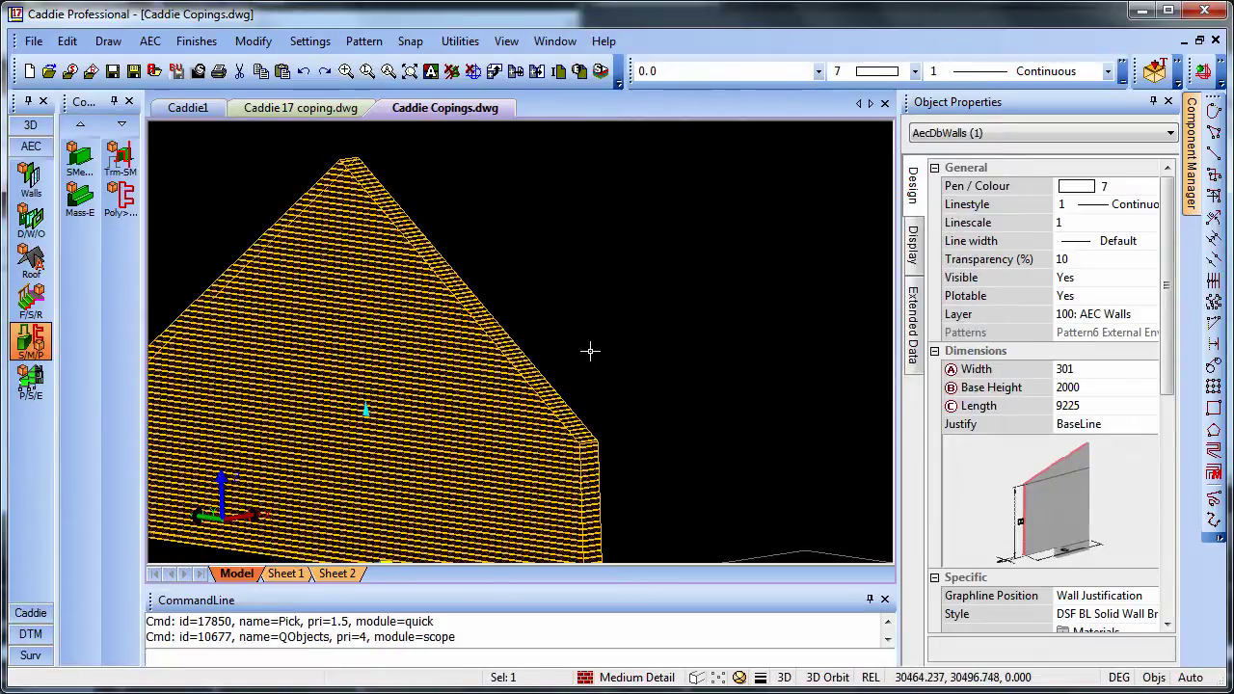
{"action": "key", "text": "Escape"}
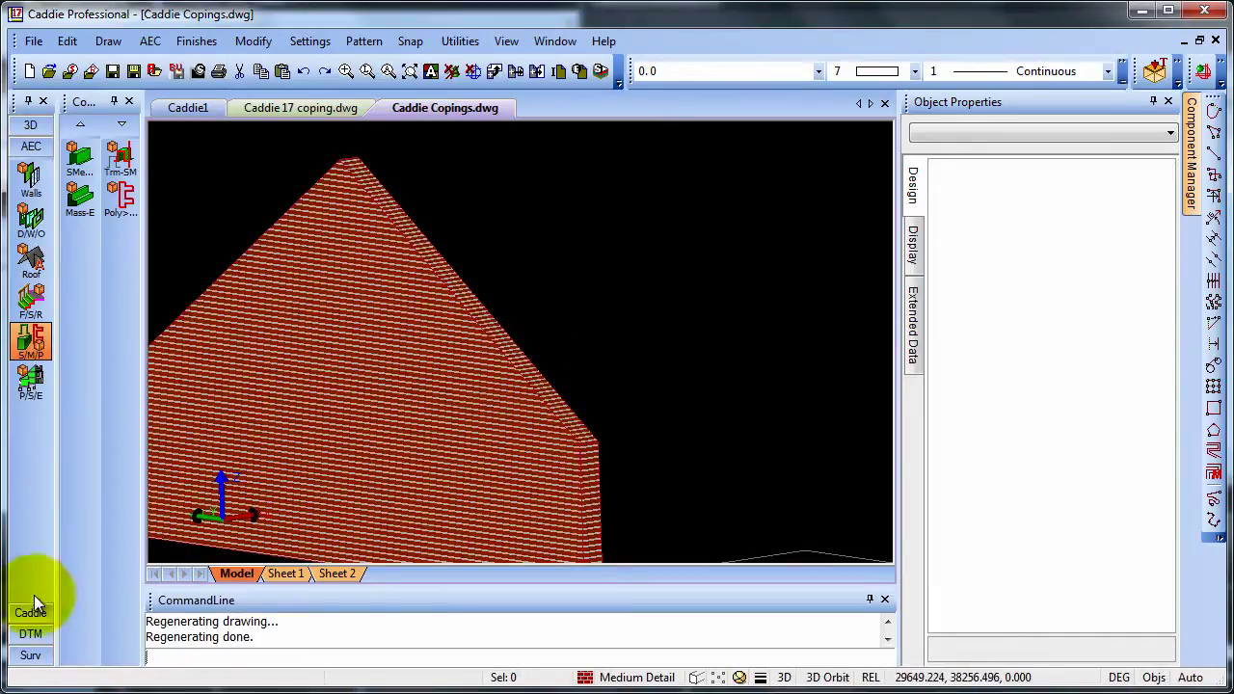
Set a Vert-Y UCS with its origin at the middle of the wall thickness, where the near end of the gable slope begins.
{"action": "left_click", "coordinate": [30, 125]}
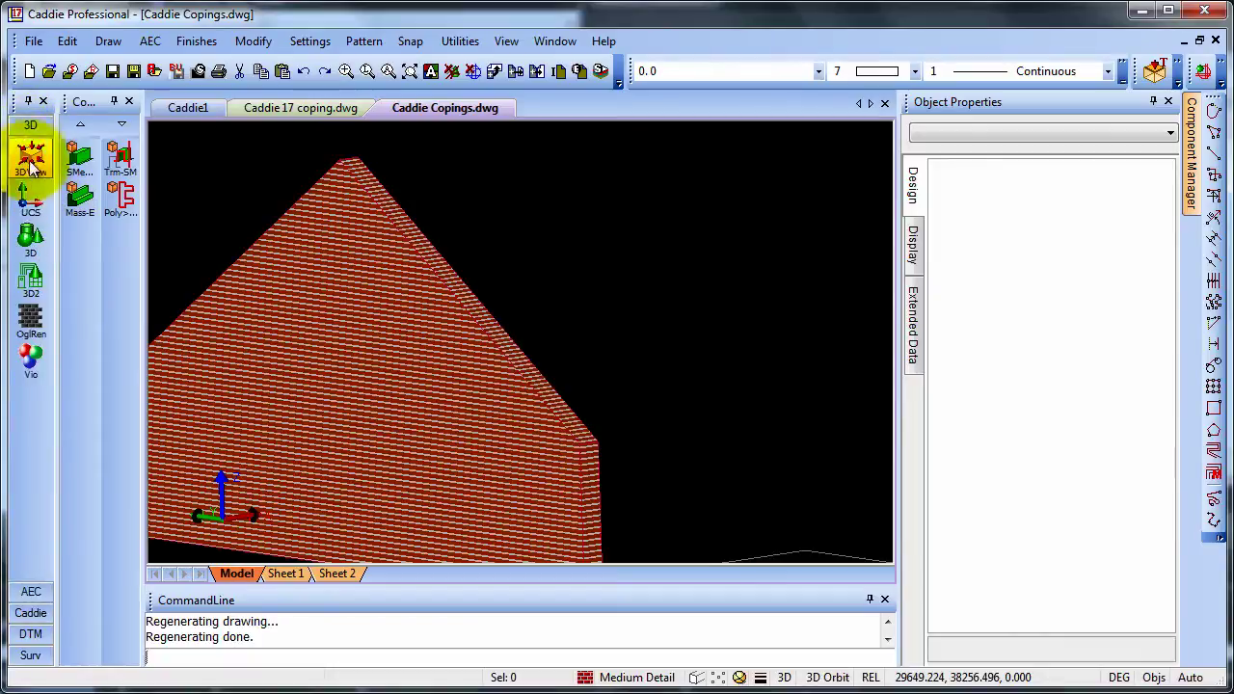
{"action": "left_click", "coordinate": [31, 202]}
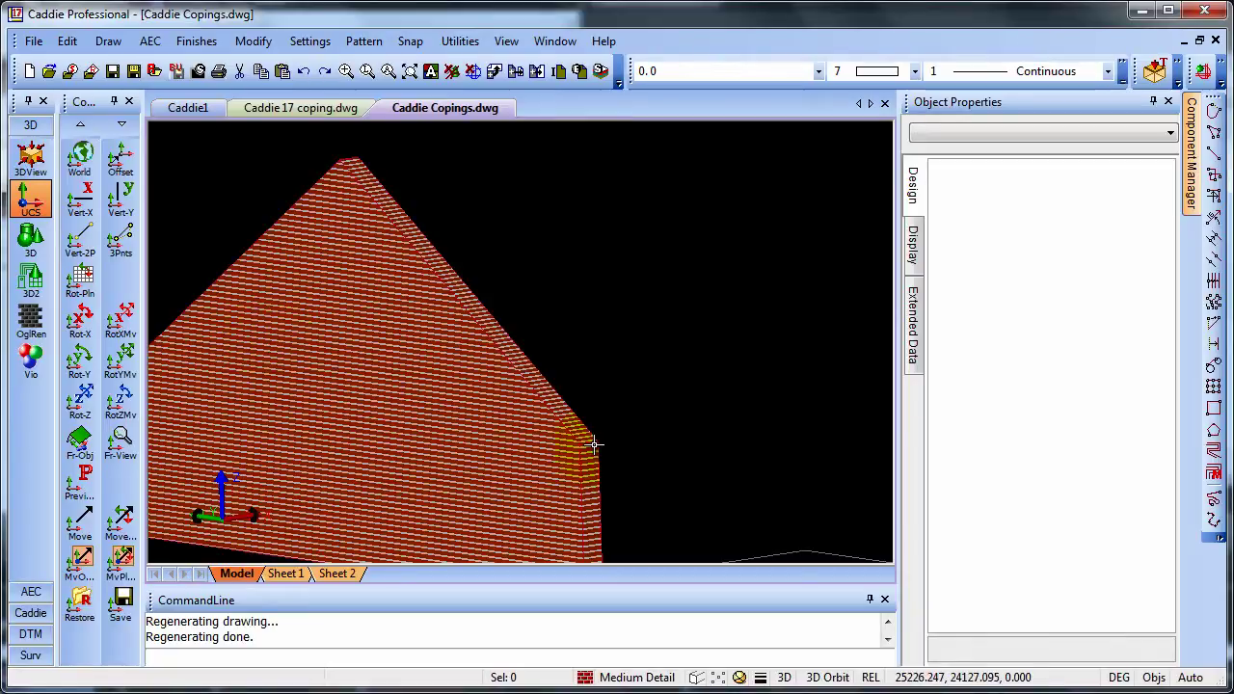
{"action": "left_click", "coordinate": [120, 199]}
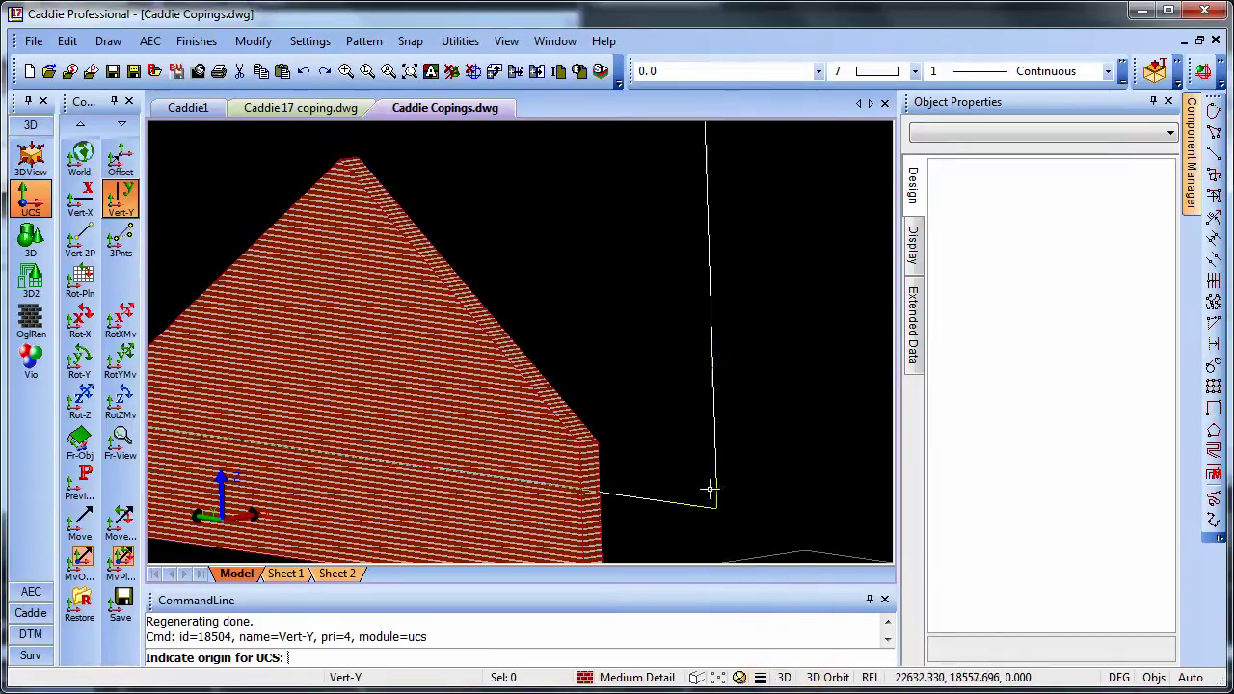
{"action": "right_click", "coordinate": [680, 413]}
{"action": "left_click", "coordinate": [725, 467]}
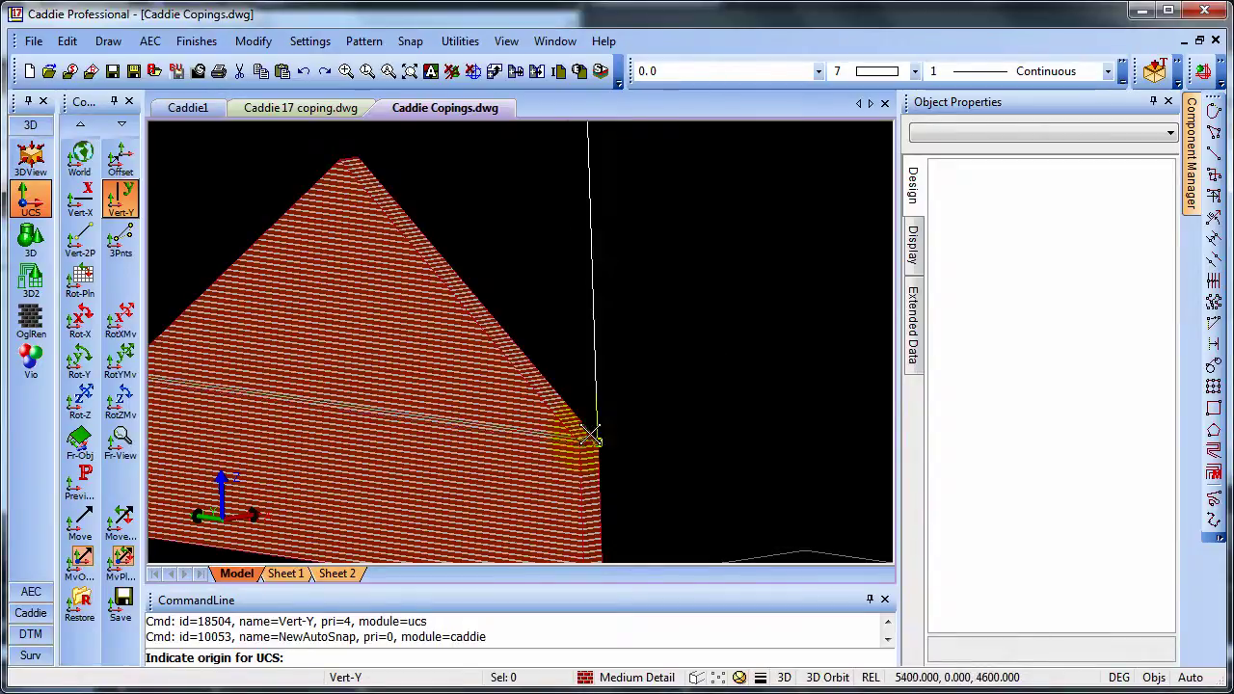
{"action": "scroll", "coordinate": [599, 432], "scroll_direction": "up", "scroll_amount": 3}
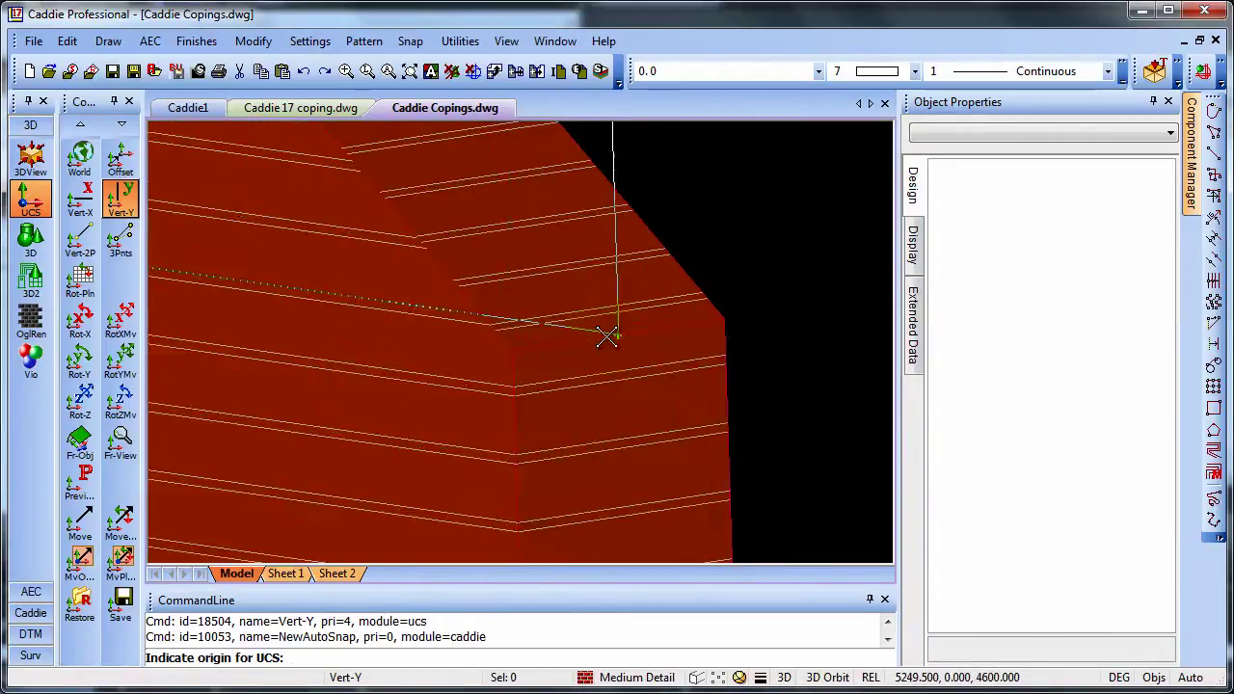
{"action": "left_click", "coordinate": [607, 336]}
{"action": "scroll", "coordinate": [607, 337], "scroll_direction": "down", "scroll_amount": 4}
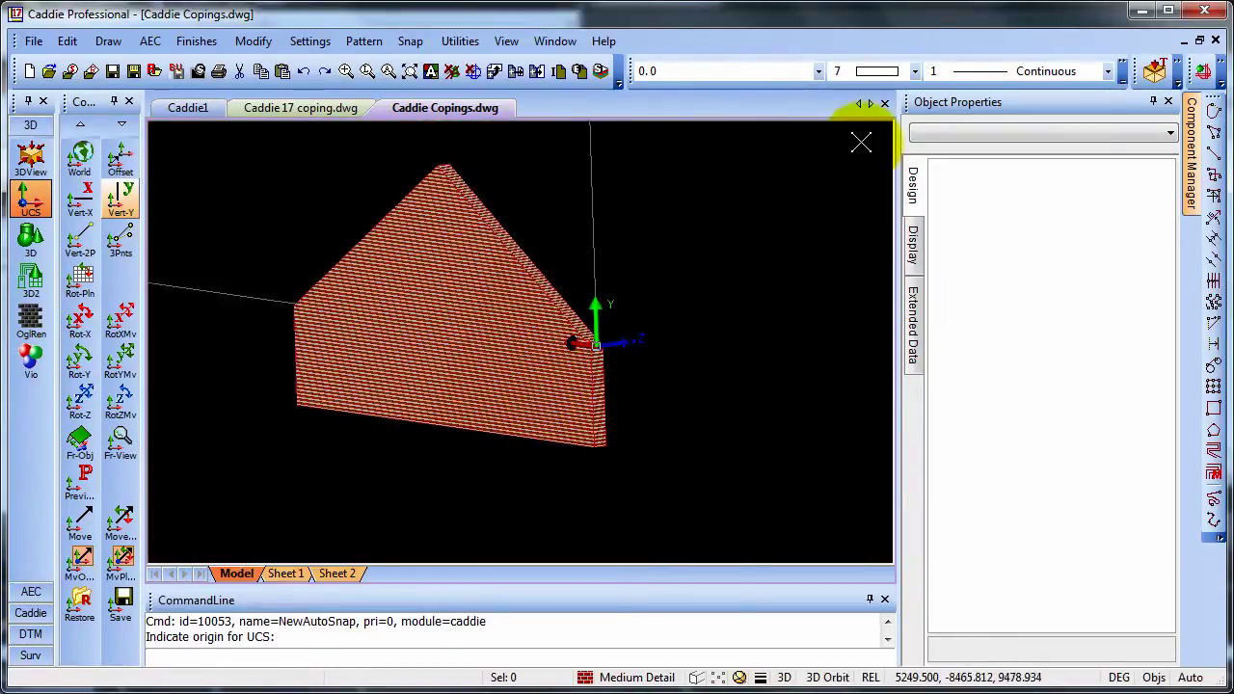
Turn on the grid and check how the new UCS plane runs through the gable wall's thickness.
{"action": "left_click", "coordinate": [413, 44]}
{"action": "left_click", "coordinate": [482, 232]}
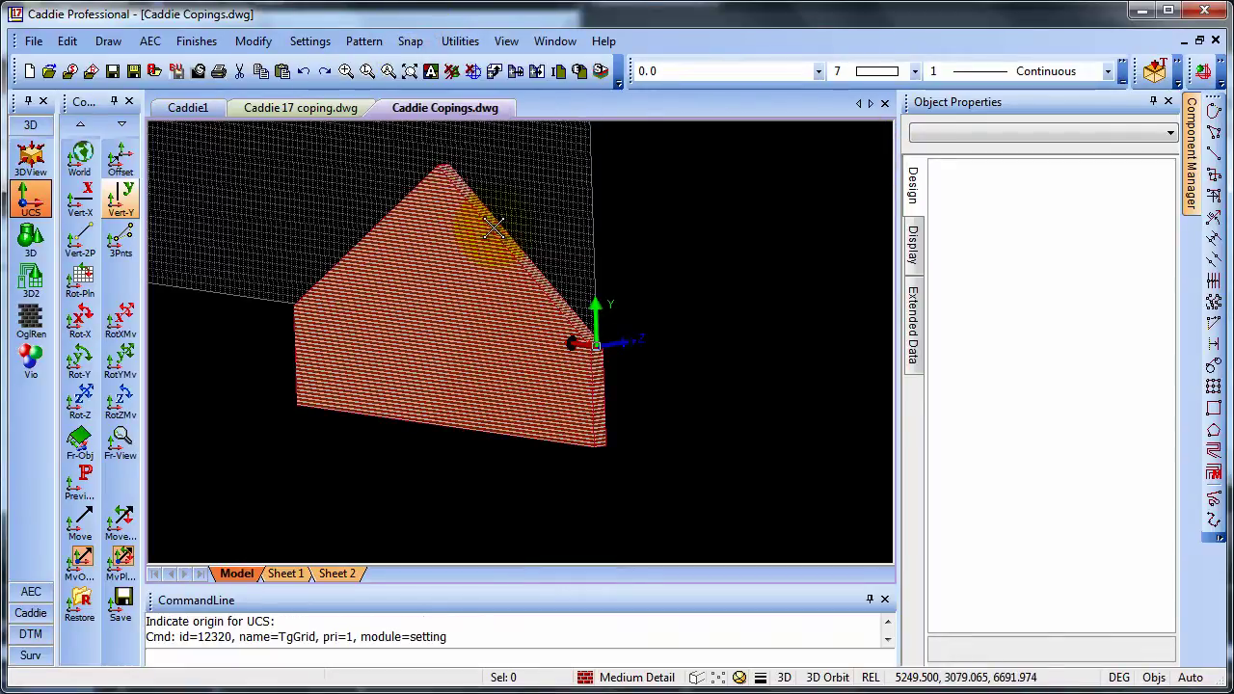
{"action": "middle_click_drag", "start_coordinate": [550, 385], "coordinate": [502, 302]}
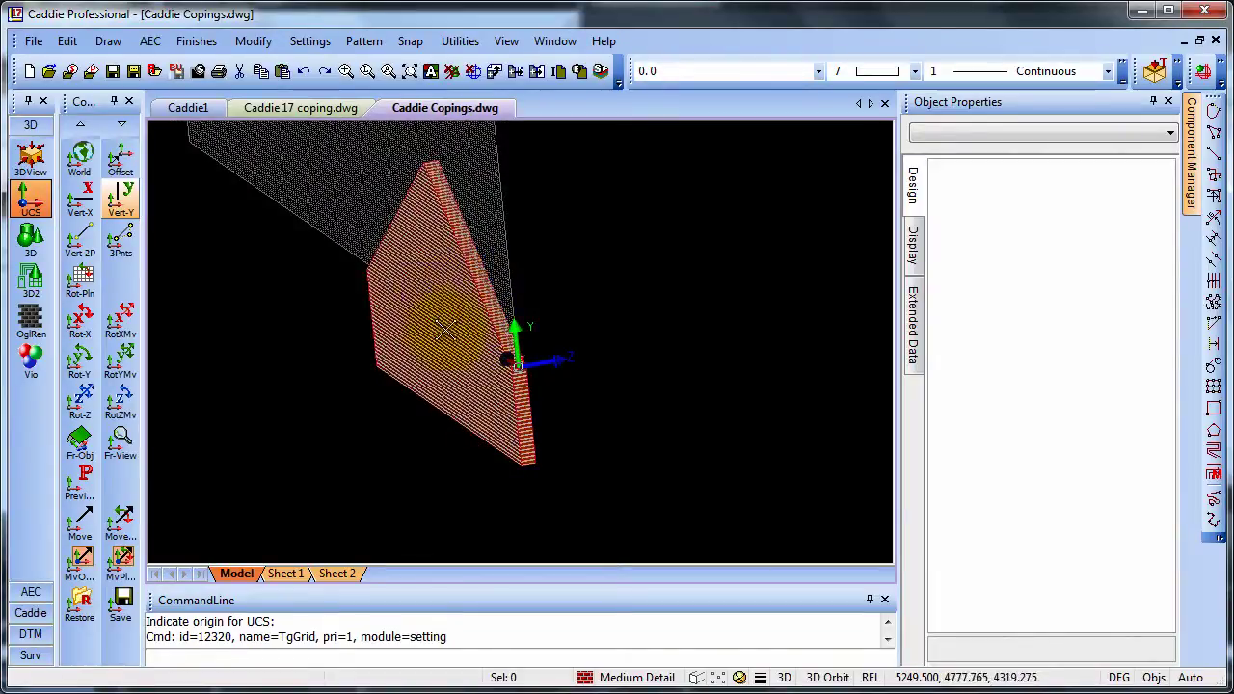
{"action": "middle_click_drag", "start_coordinate": [445, 335], "coordinate": [650, 411]}
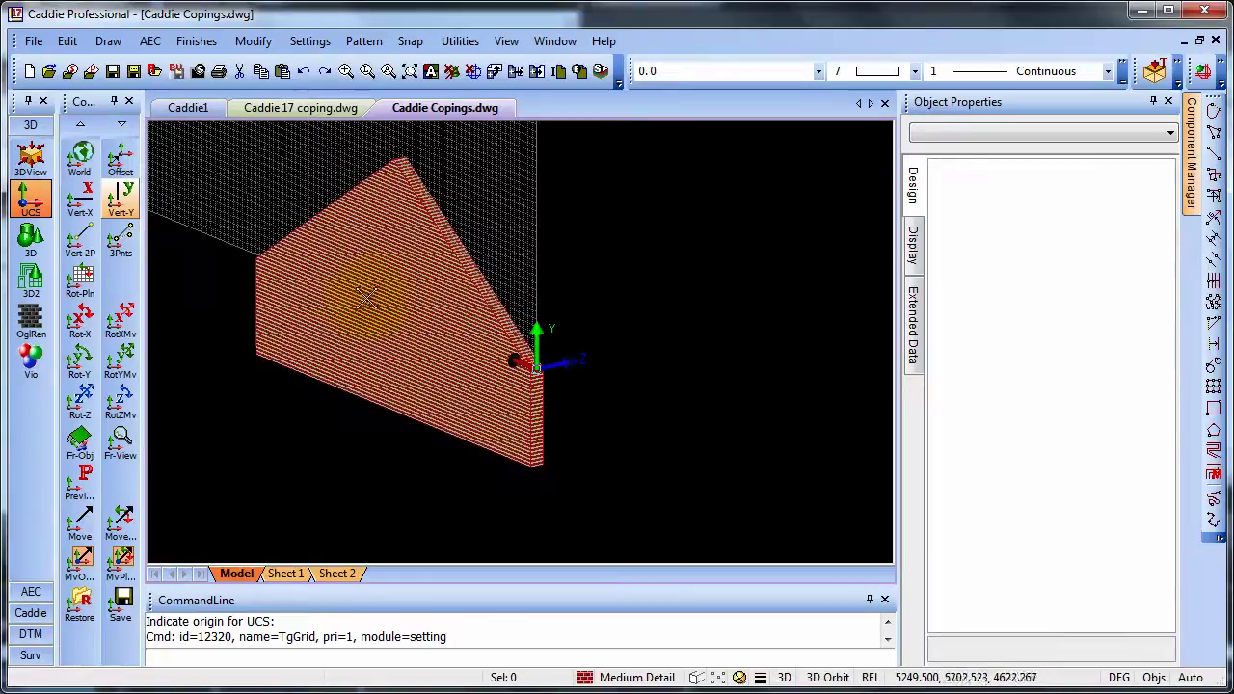
{"action": "middle_click_drag", "start_coordinate": [345, 283], "coordinate": [717, 425]}
{"action": "middle_click_drag", "start_coordinate": [777, 396], "coordinate": [603, 413]}
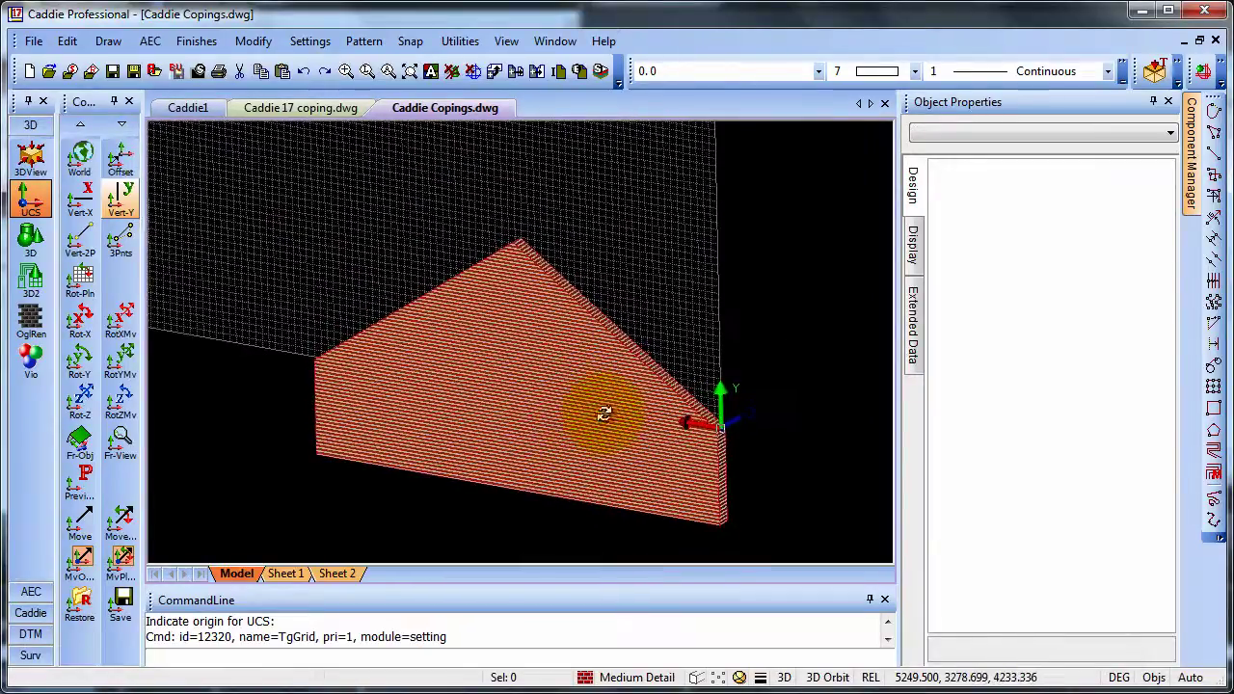
Draw a polyline on the UCS plane from the gable wall's far eaves corner over the apex to its near eaves corner.
{"action": "left_click", "coordinate": [38, 615]}
{"action": "left_click", "coordinate": [29, 199]}
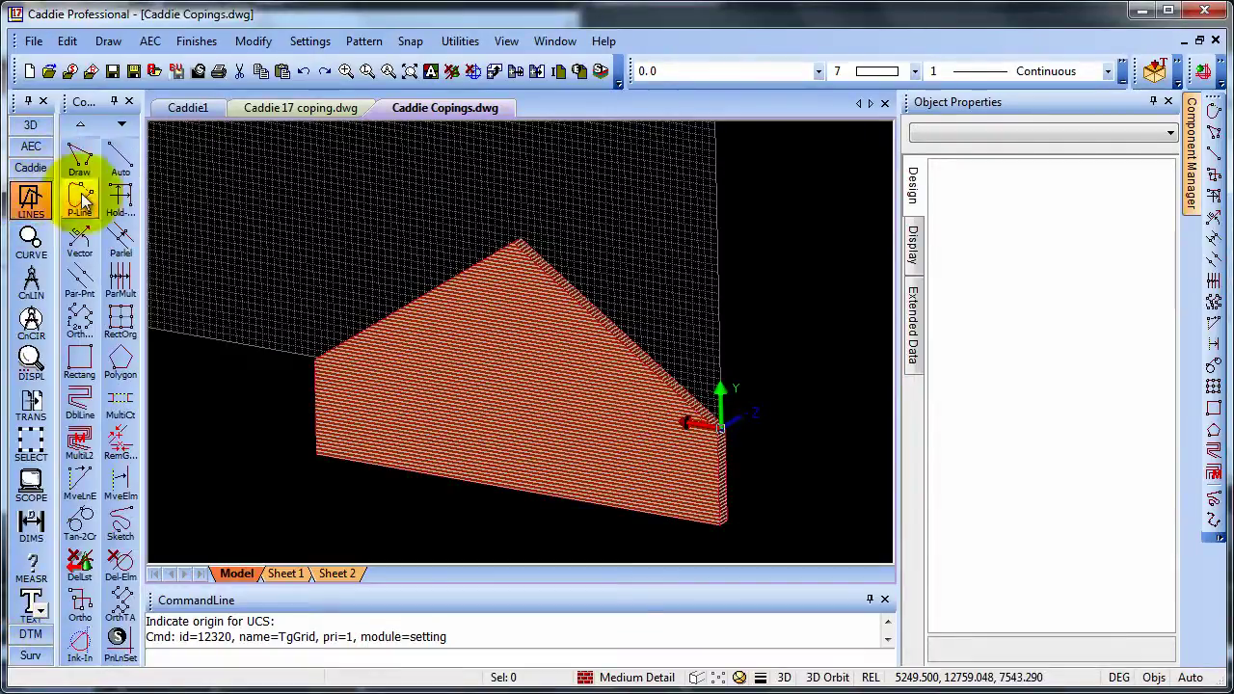
{"action": "left_click", "coordinate": [82, 198]}
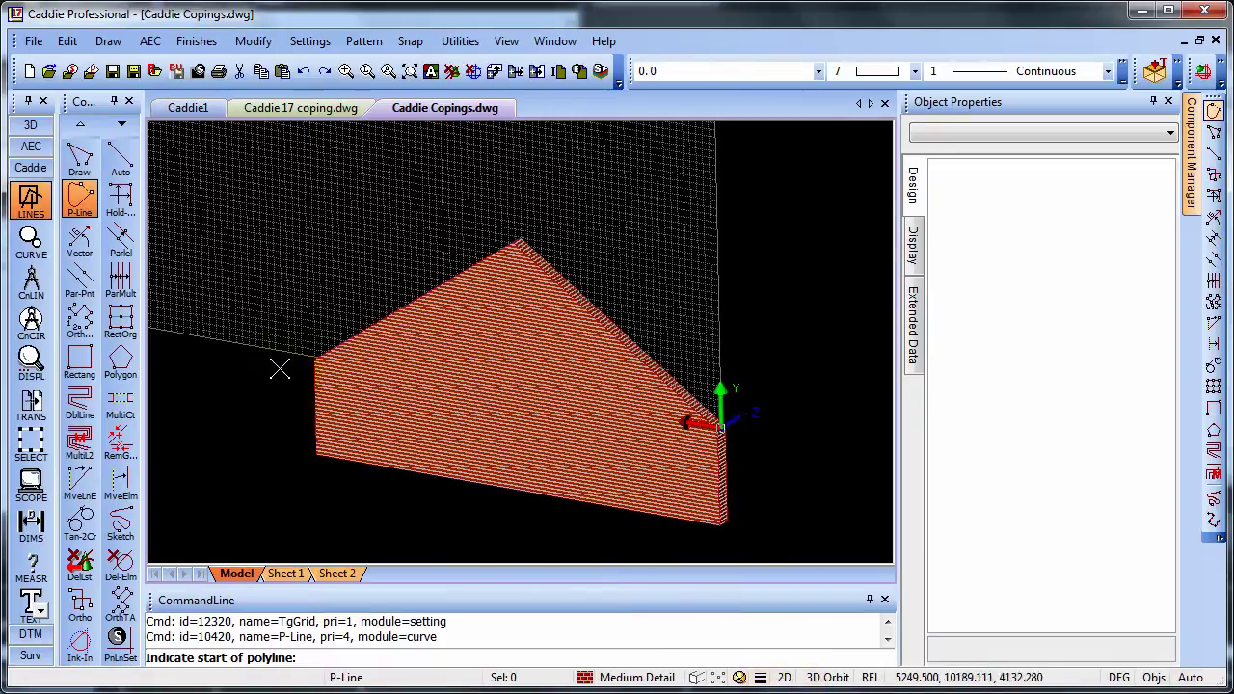
{"action": "scroll", "coordinate": [310, 359], "scroll_direction": "up", "scroll_amount": 3}
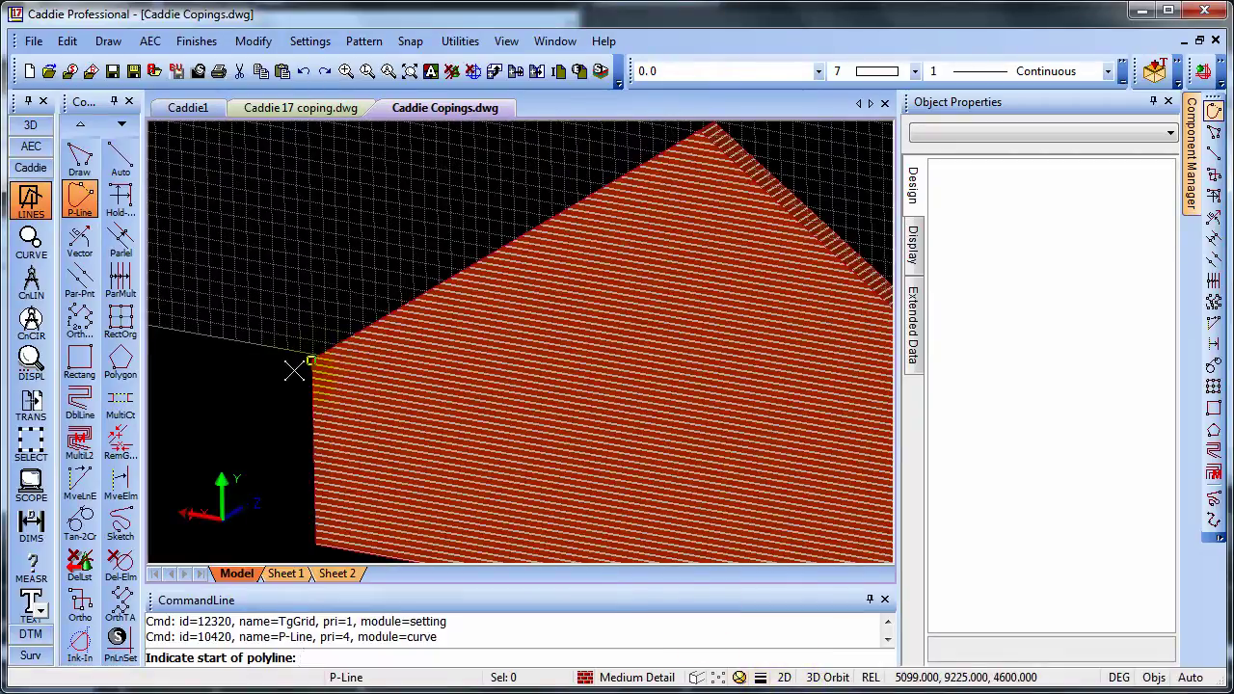
{"action": "left_click", "coordinate": [295, 371]}
{"action": "left_click", "coordinate": [707, 127]}
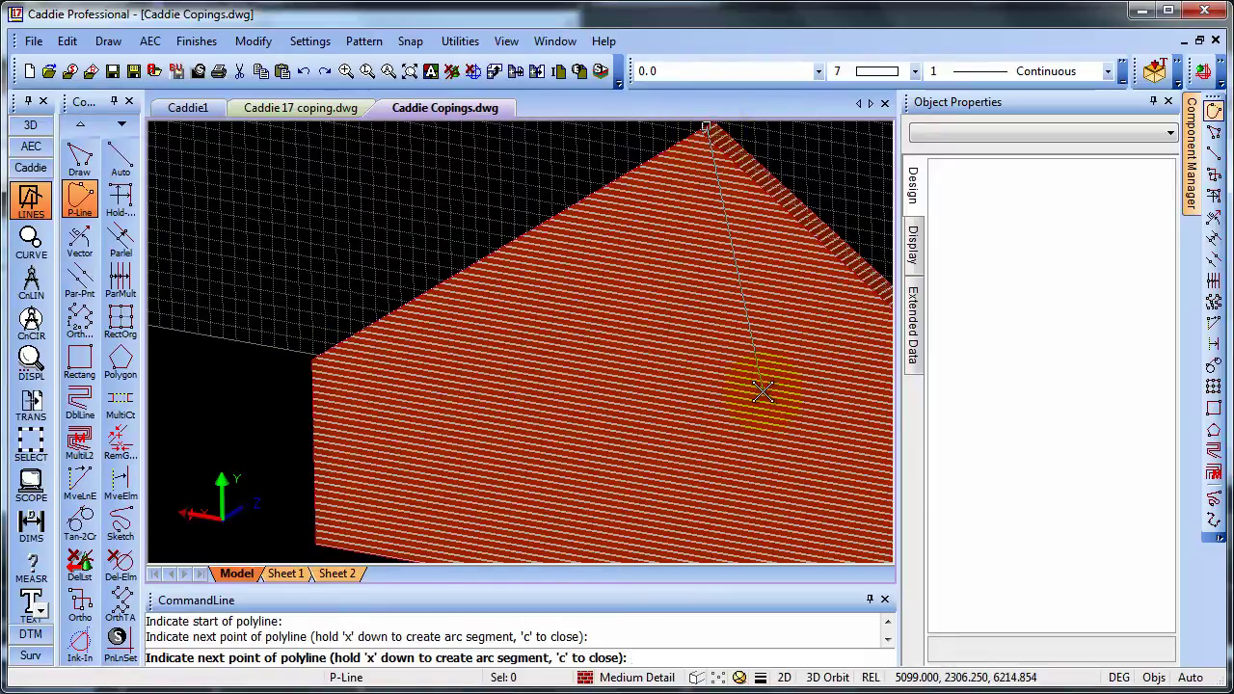
{"action": "middle_click_drag", "start_coordinate": [761, 390], "coordinate": [452, 367]}
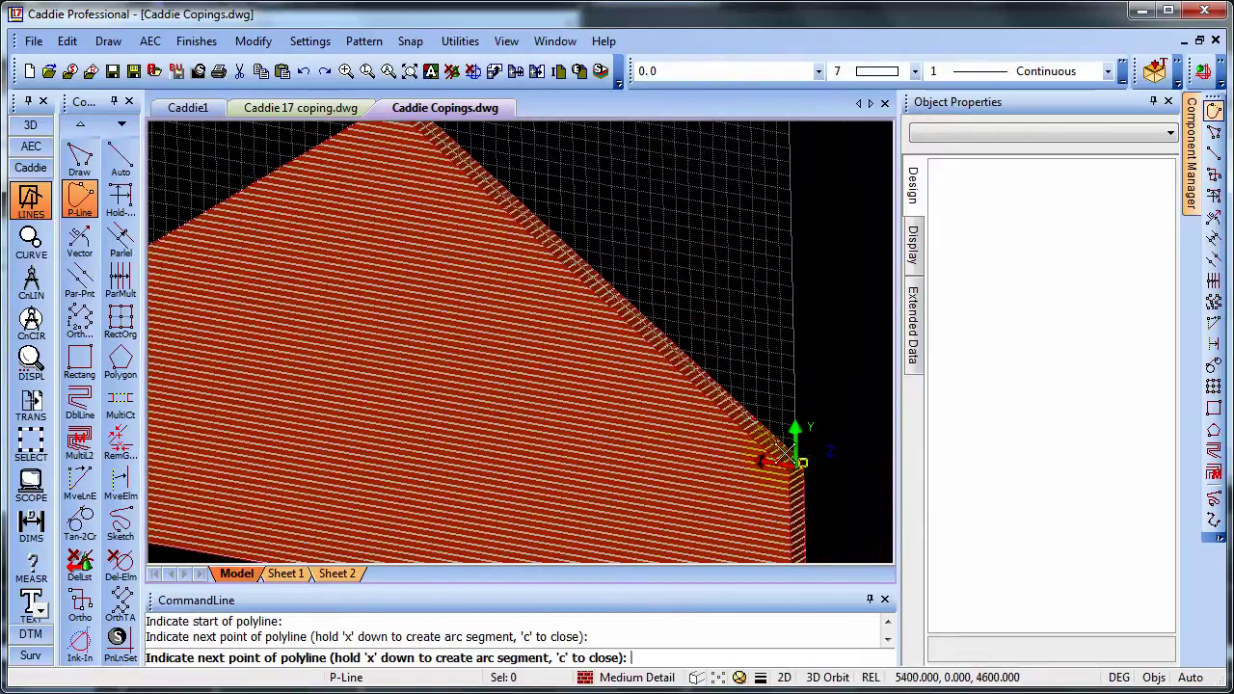
{"action": "left_click", "coordinate": [779, 465]}
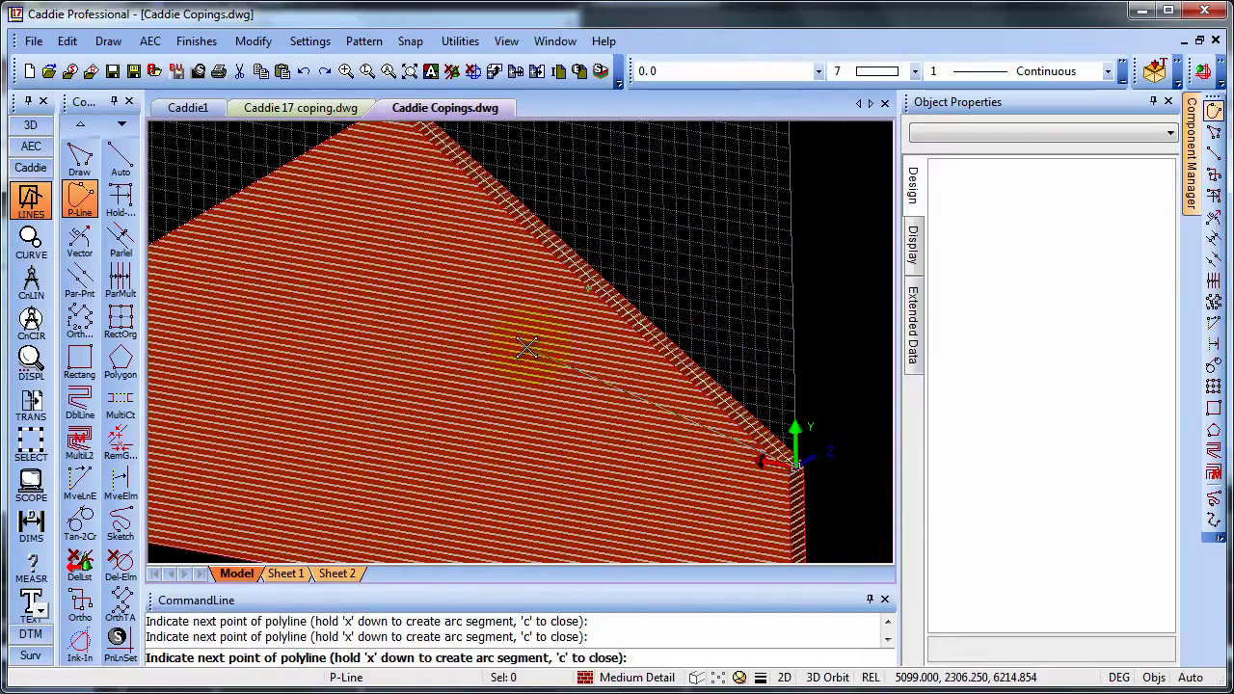
{"action": "scroll", "coordinate": [524, 344], "scroll_direction": "down", "scroll_amount": 2}
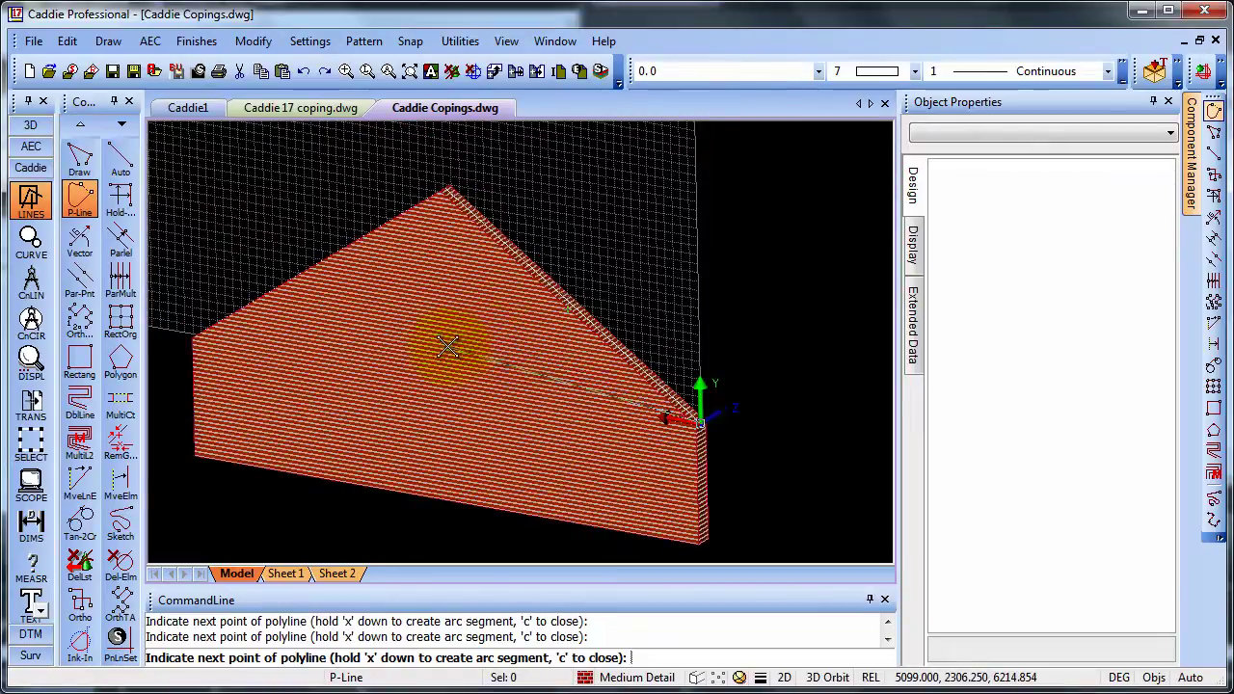
{"action": "middle_click_drag", "start_coordinate": [440, 344], "coordinate": [579, 367]}
{"action": "key", "text": "Escape"}
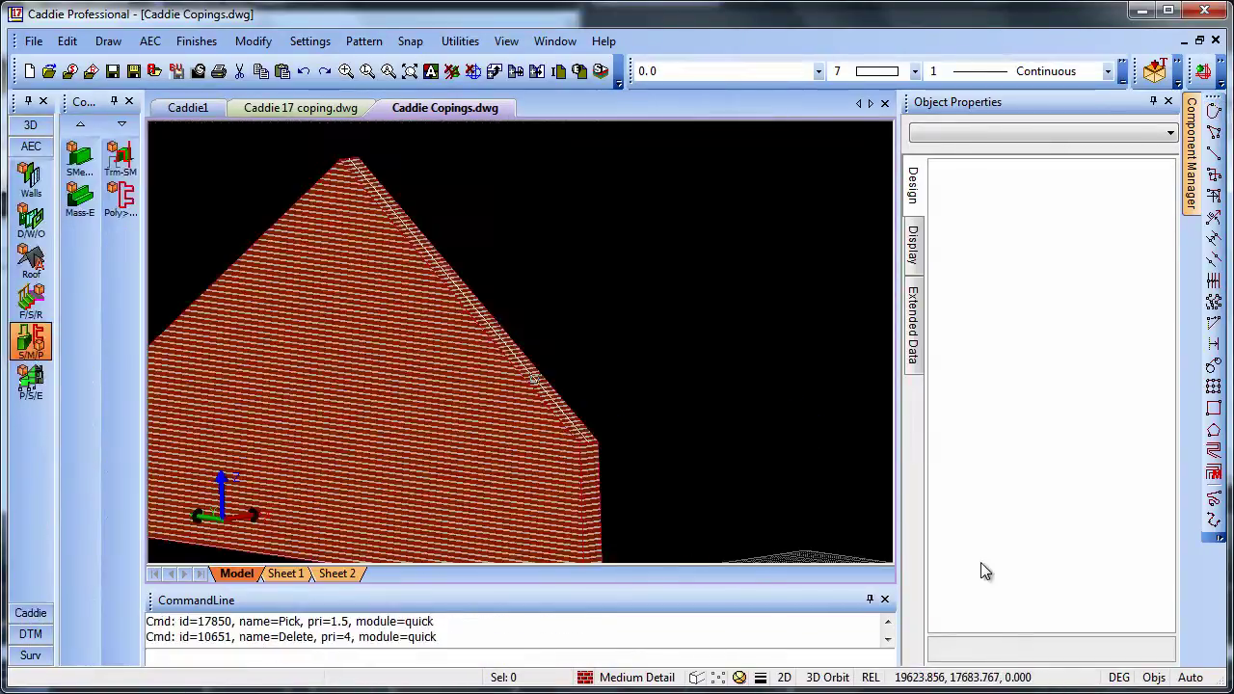
Create a Coping Gable structural member of type Beam along the gable polyline, with zero offsets and Polyline as profile source.
{"action": "left_click", "coordinate": [82, 165]}
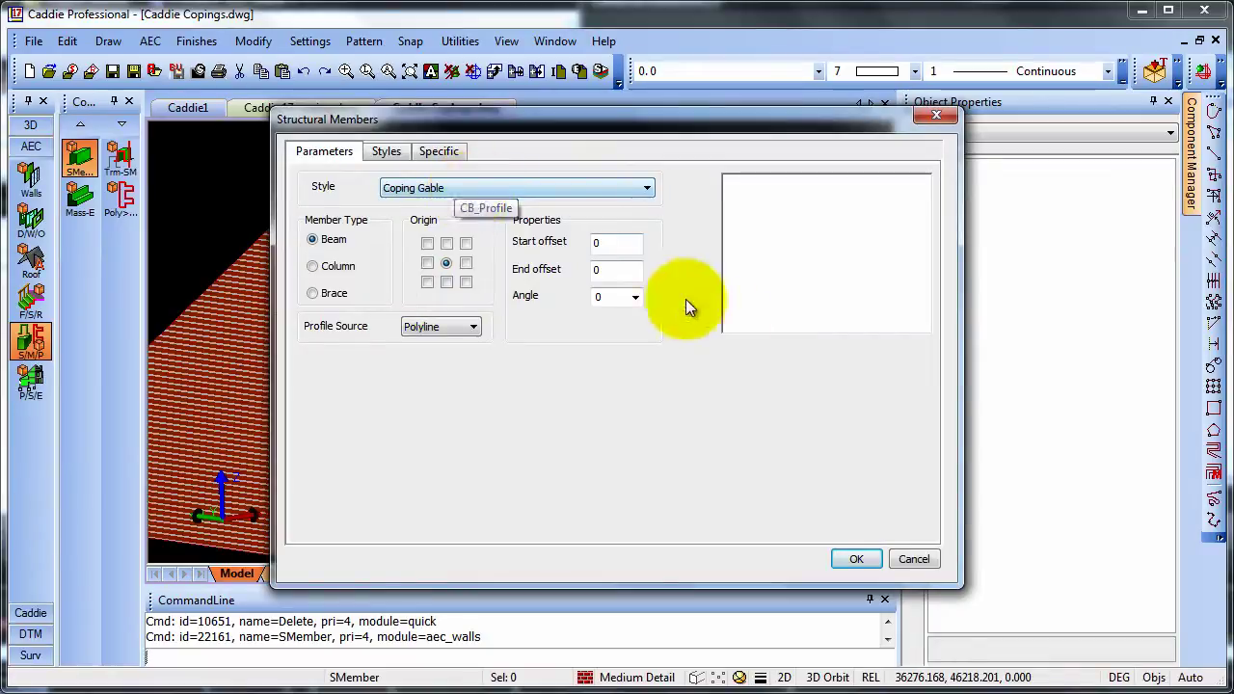
{"action": "left_click", "coordinate": [856, 560]}
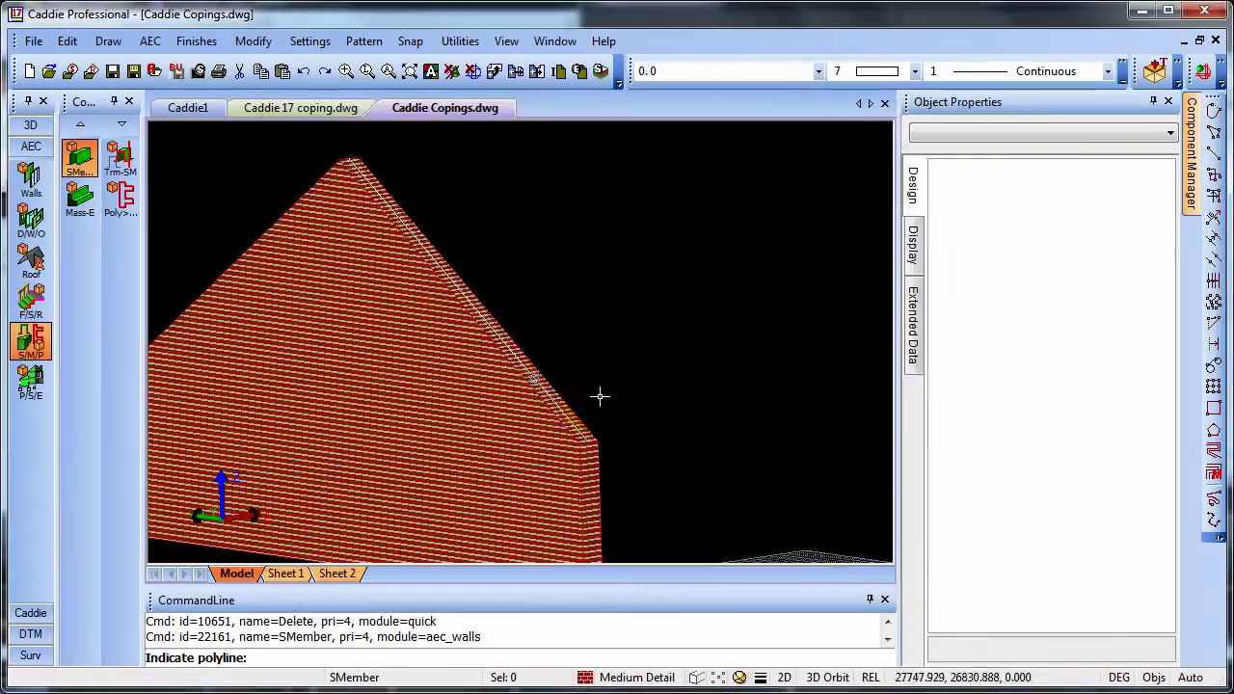
{"action": "left_click", "coordinate": [549, 393]}
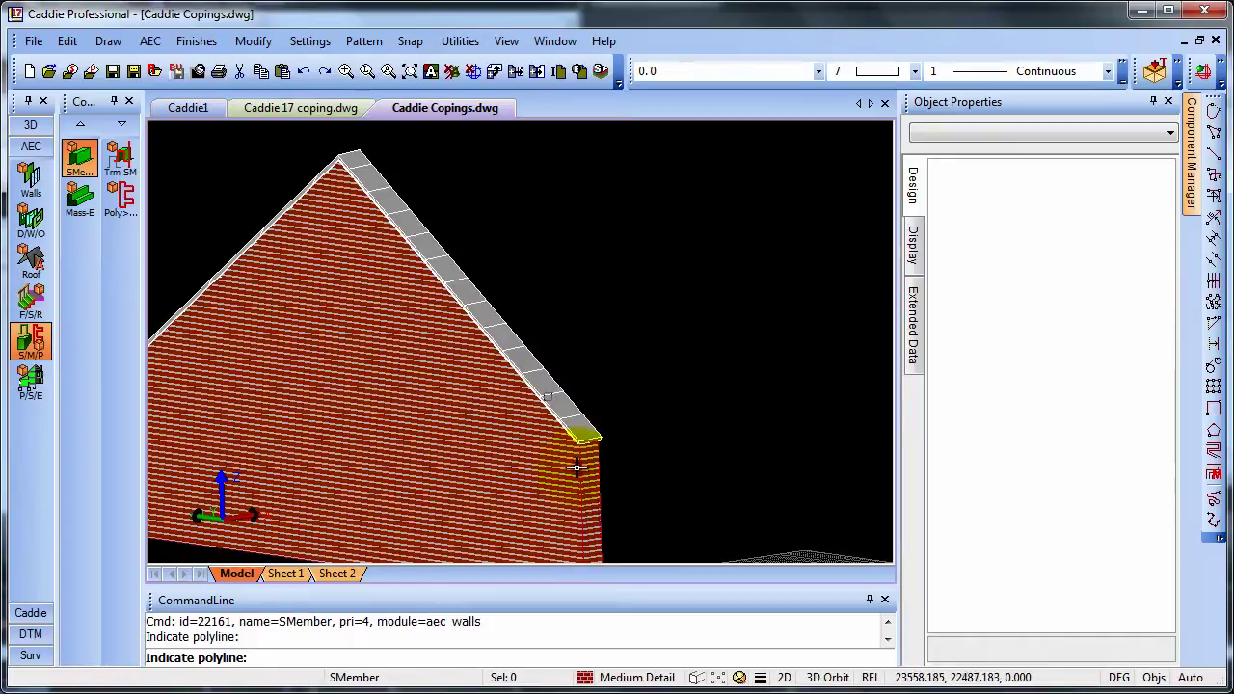
{"action": "key", "text": "Escape"}
Set the gable coping member's start offset to -30 and its end offset to 30, and deselect it.
{"action": "left_click", "coordinate": [547, 419]}
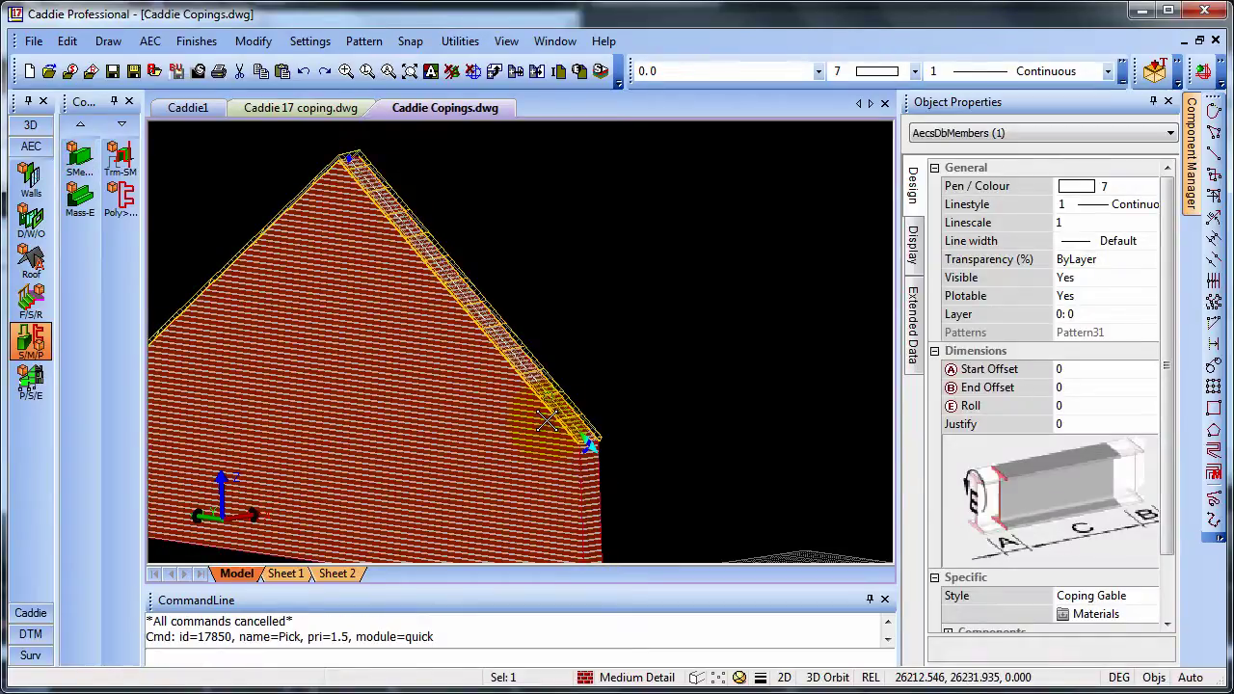
{"action": "left_click", "coordinate": [1055, 369]}
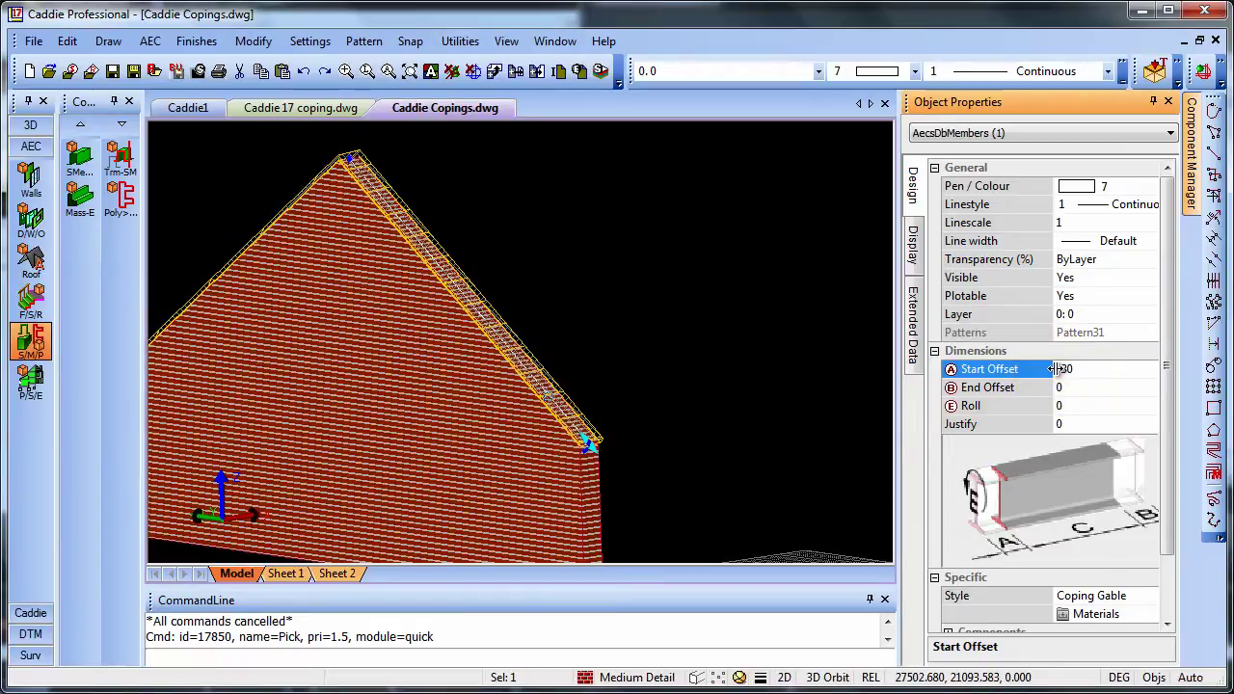
{"action": "left_click", "coordinate": [1055, 386]}
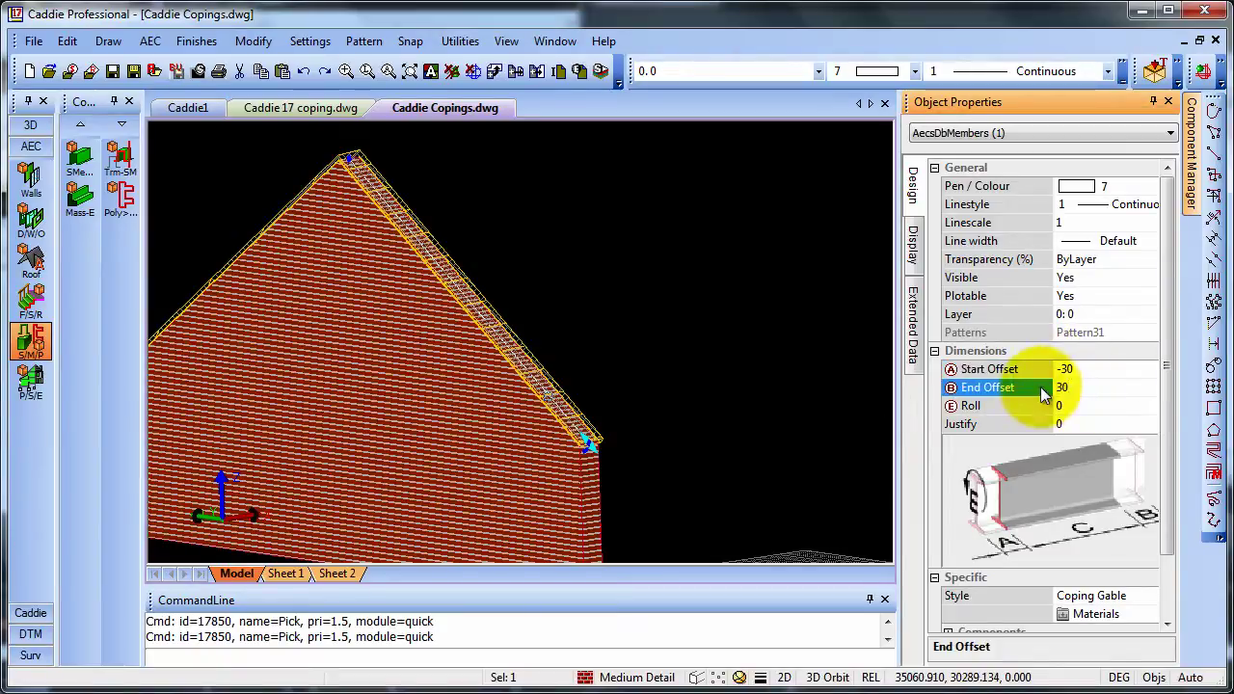
{"action": "left_click", "coordinate": [740, 345]}
{"action": "key", "text": "Escape"}
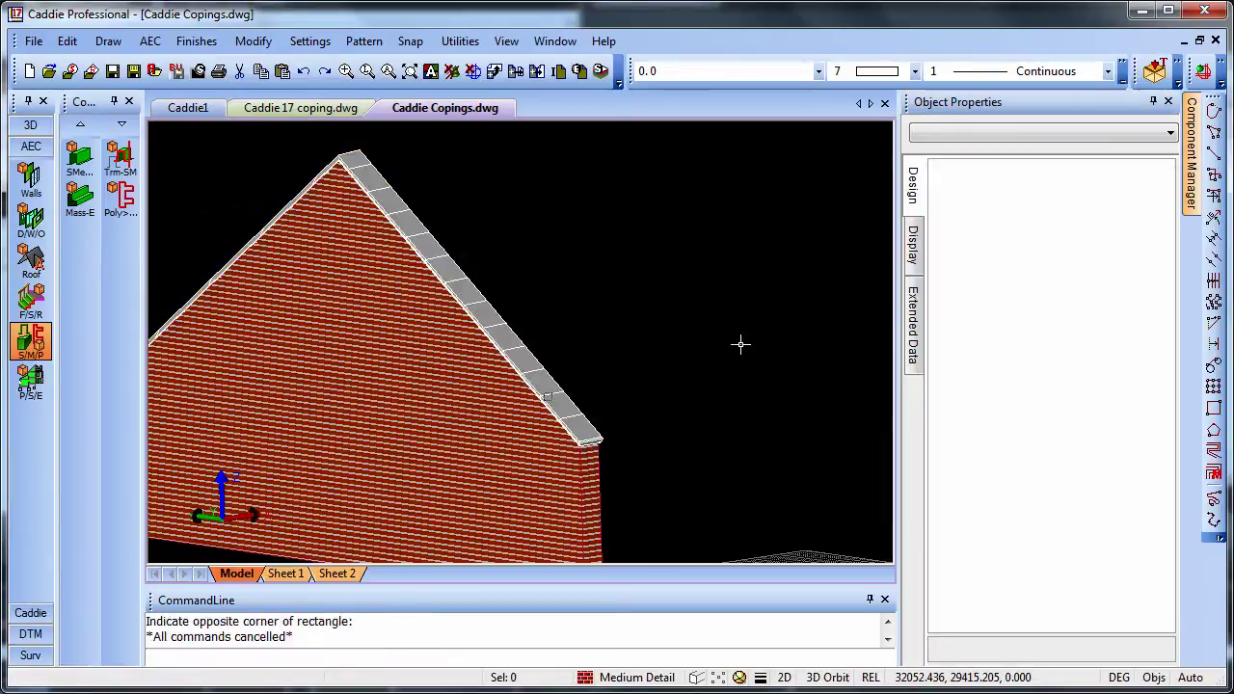